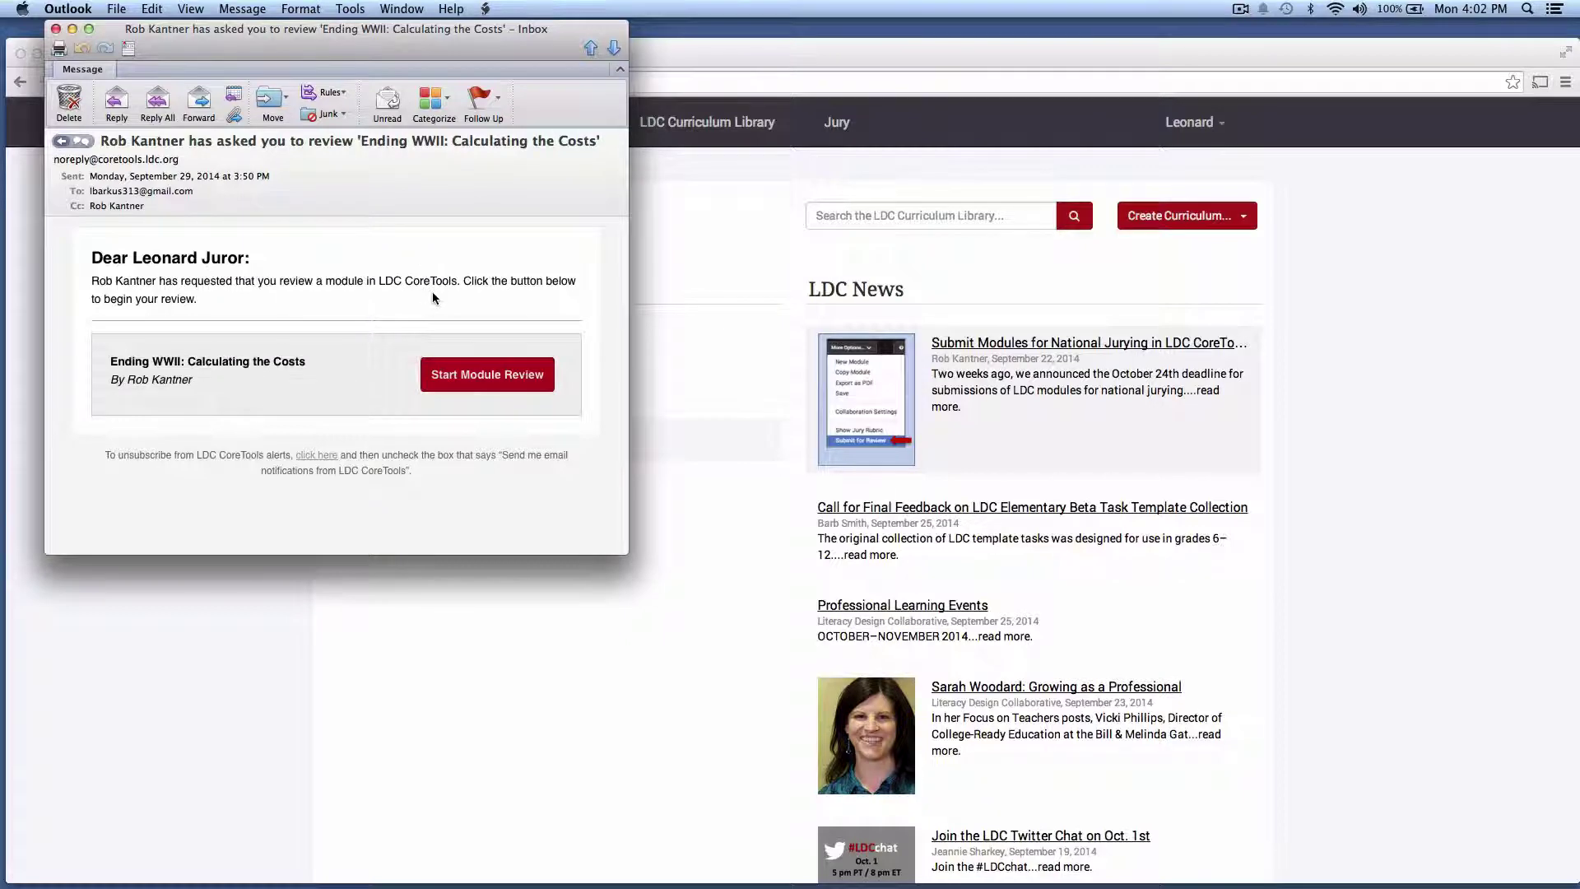
- Open the review of "Ending WWII: Calculating the Costs" from the Outlook email request and close its jury rubric
{"action": "left_click", "coordinate": [478, 370]}
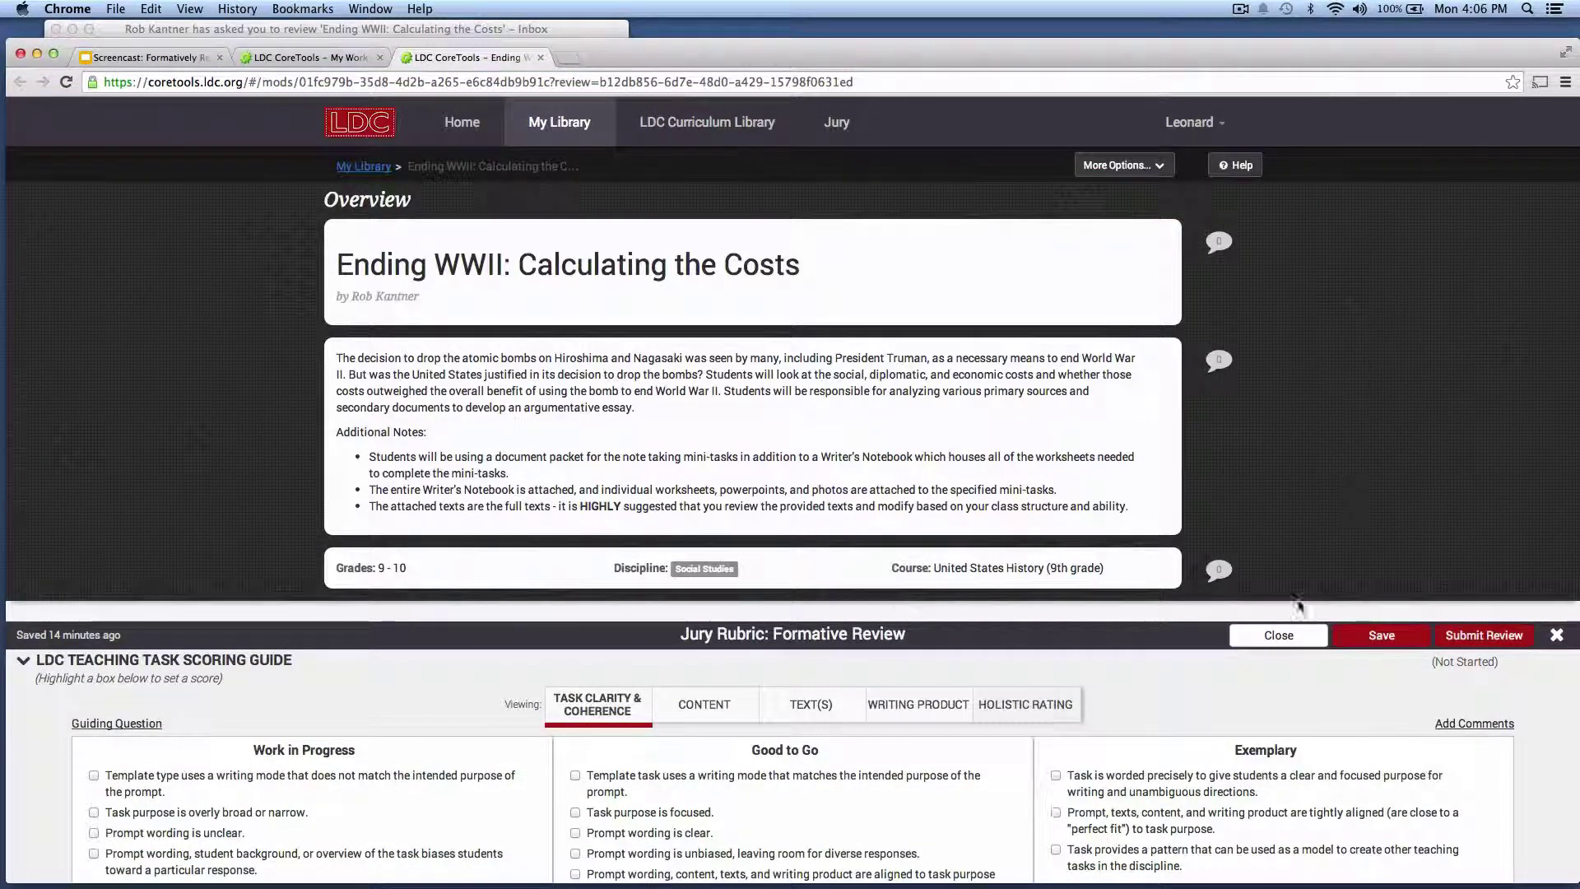
{"action": "left_click", "coordinate": [1298, 635]}
- Start the awaiting review from the Reviews list at the end of the module and close its rubric
{"action": "scroll", "coordinate": [1303, 491], "scroll_direction": "down", "scroll_amount": 1}
{"action": "scroll", "coordinate": [1302, 491], "scroll_direction": "down", "scroll_amount": 20}
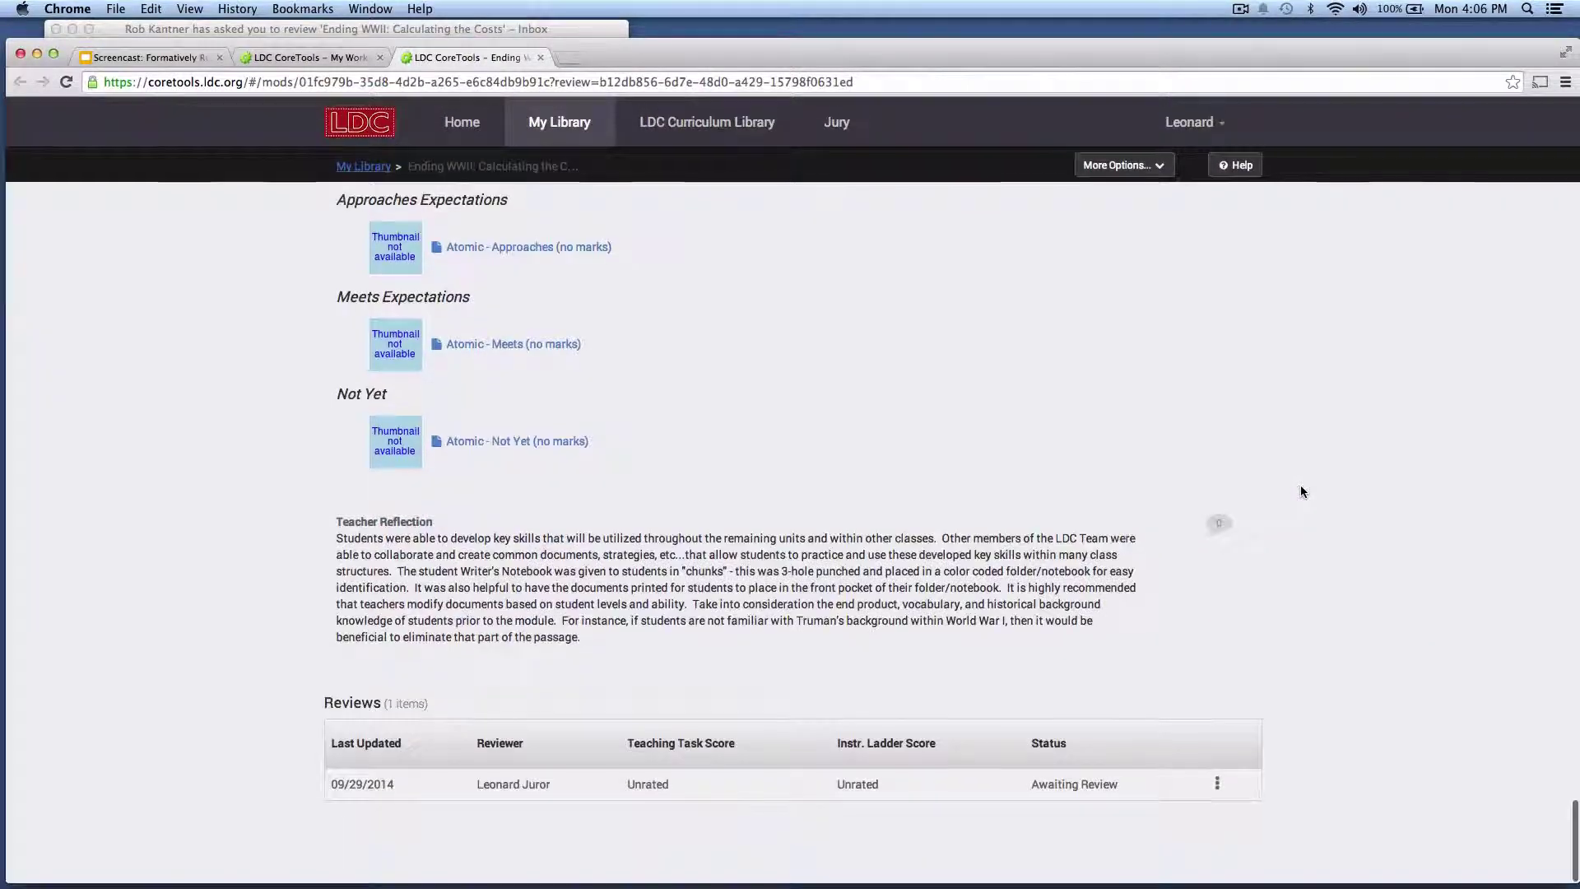
{"action": "left_click", "coordinate": [1216, 789]}
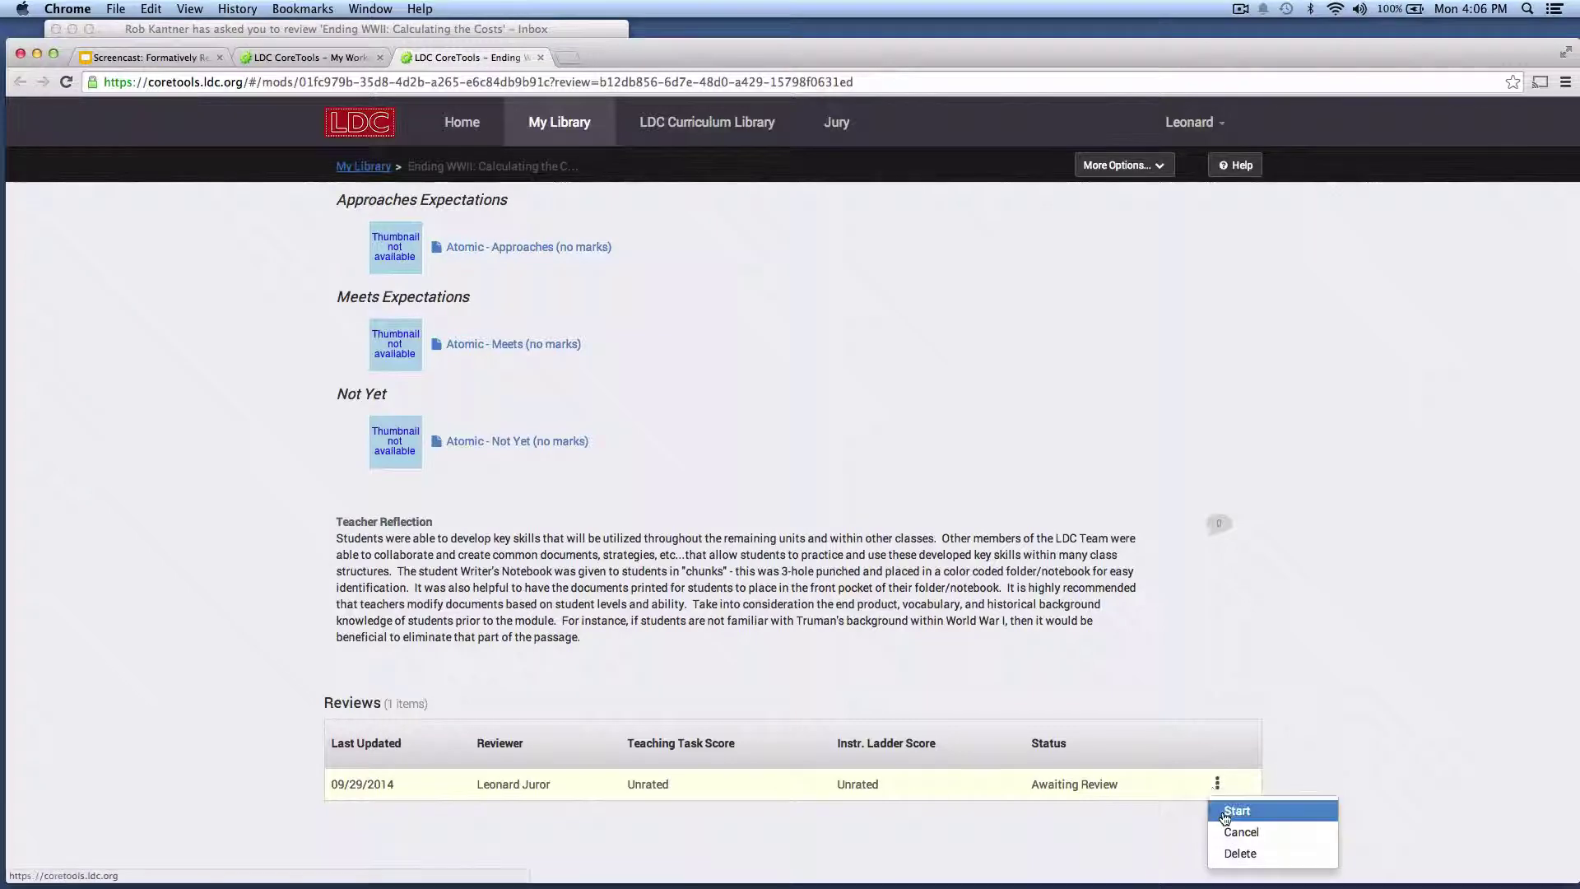
{"action": "left_click", "coordinate": [1234, 812]}
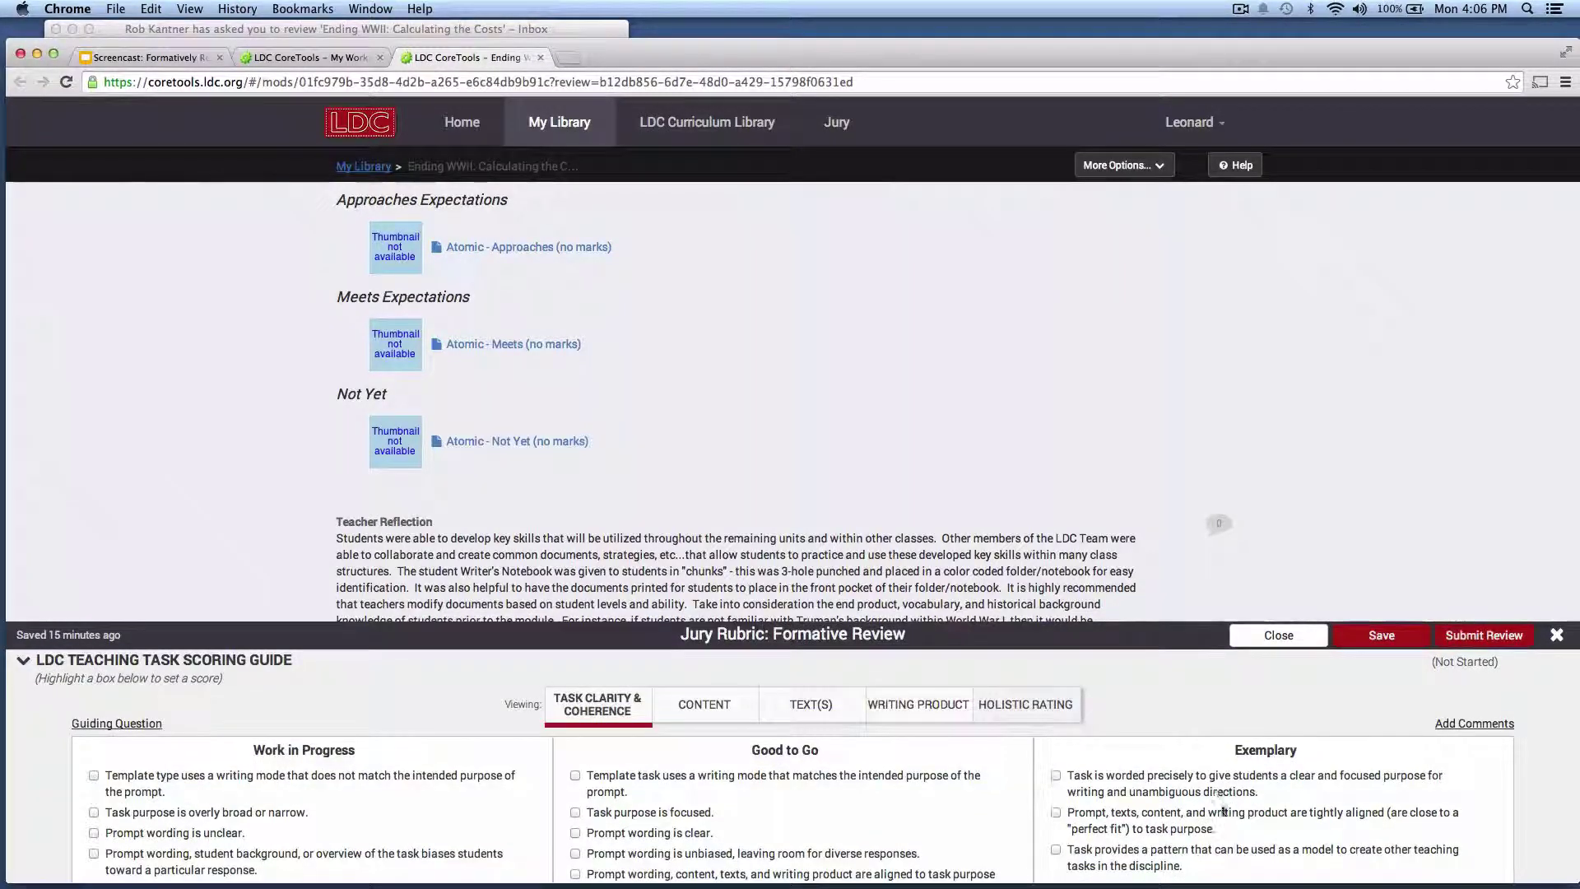
{"action": "left_click", "coordinate": [1249, 648]}
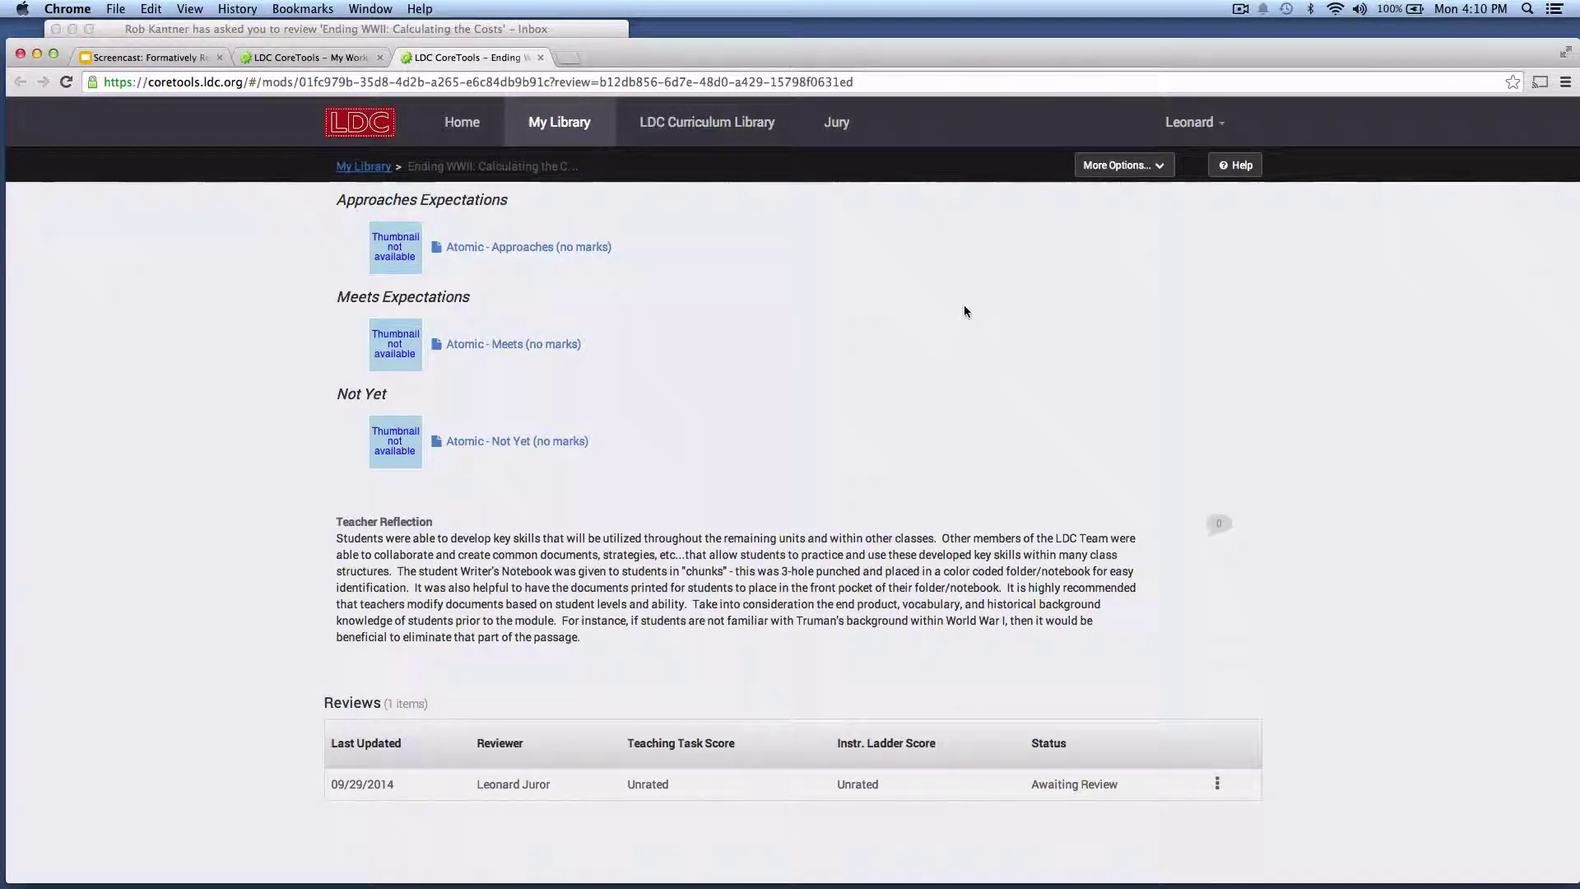
- Start the review of "Ending WWII: Calculating the Costs" from the Jury page's My Queue list
{"action": "left_click", "coordinate": [831, 123]}
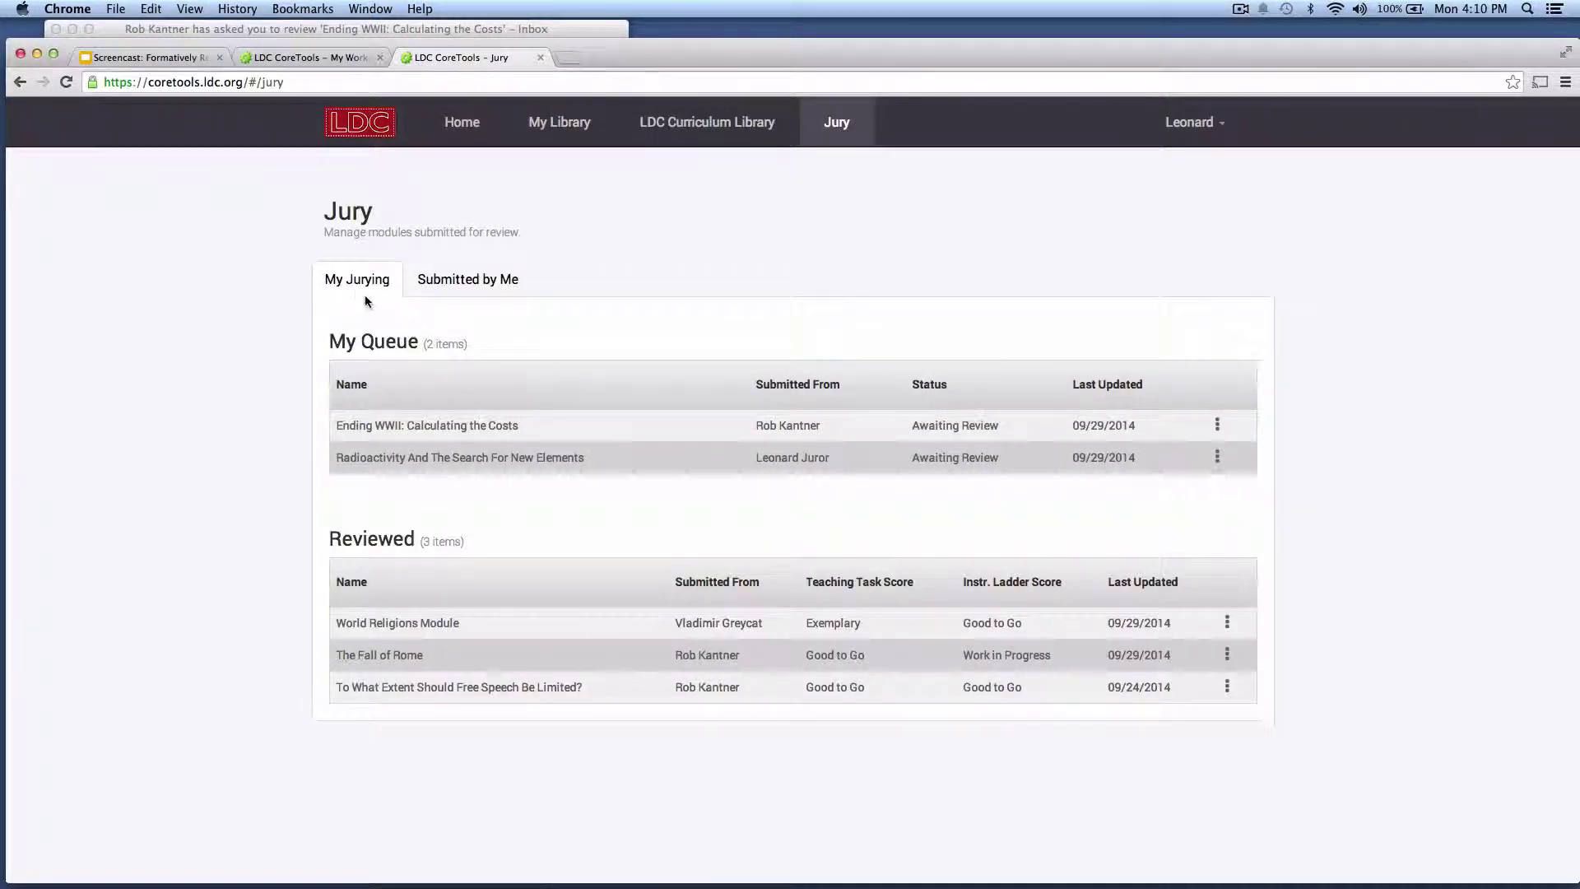
{"action": "left_click", "coordinate": [1218, 421]}
{"action": "left_click", "coordinate": [1231, 448]}
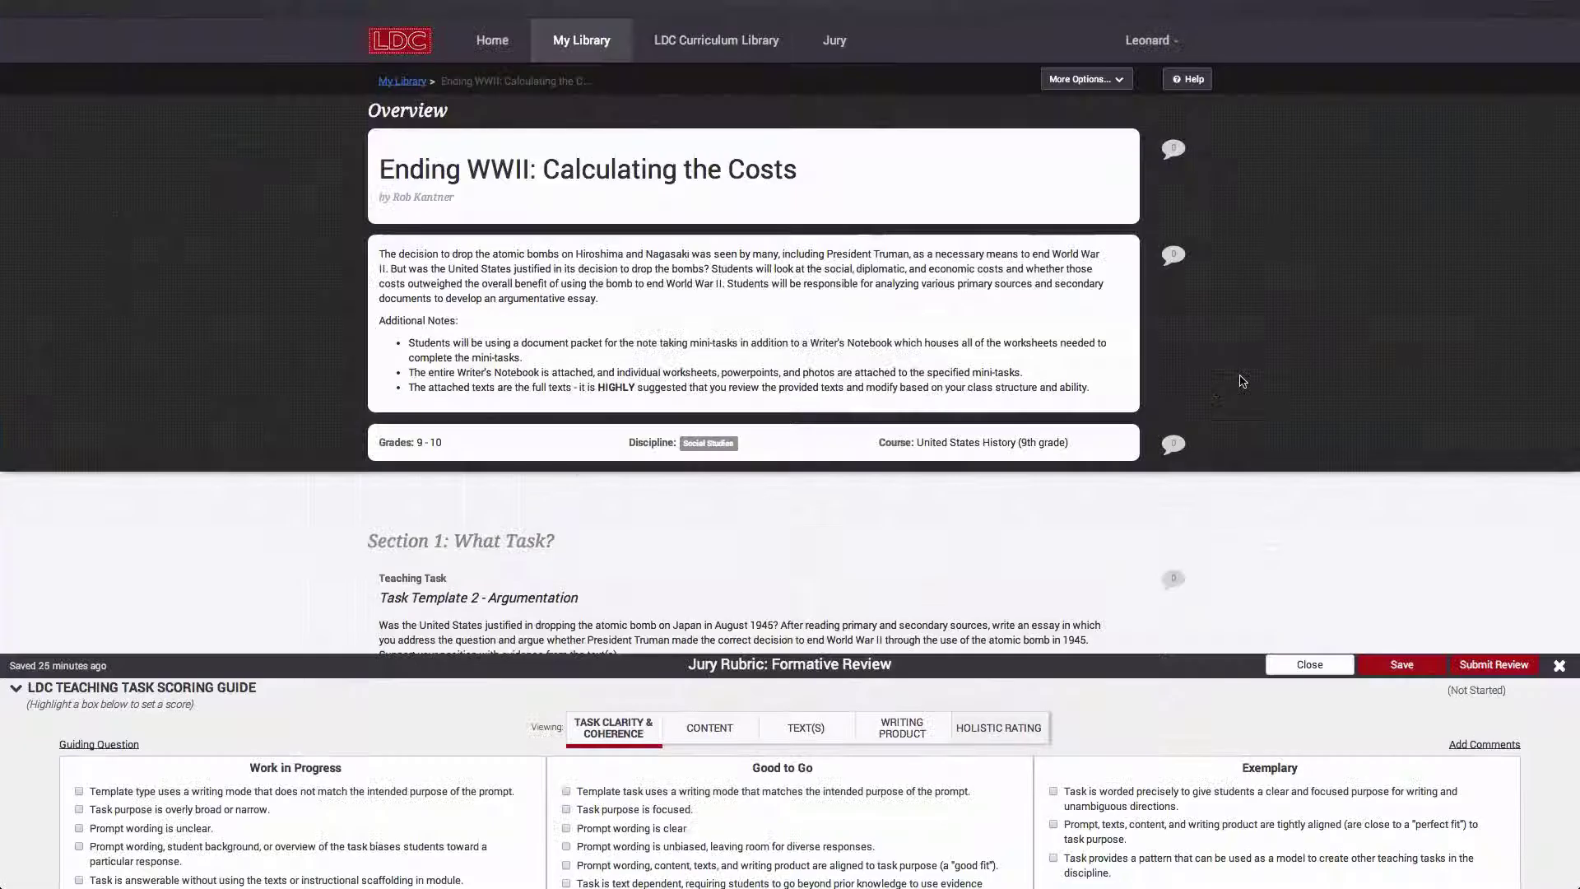
- Examine the module's standards and the Teaching Task Scoring Guide's Task Clarity & Coherence, Content, Text(s) and Writing Product criteria
{"action": "scroll", "coordinate": [1242, 381], "scroll_direction": "down", "scroll_amount": 10}
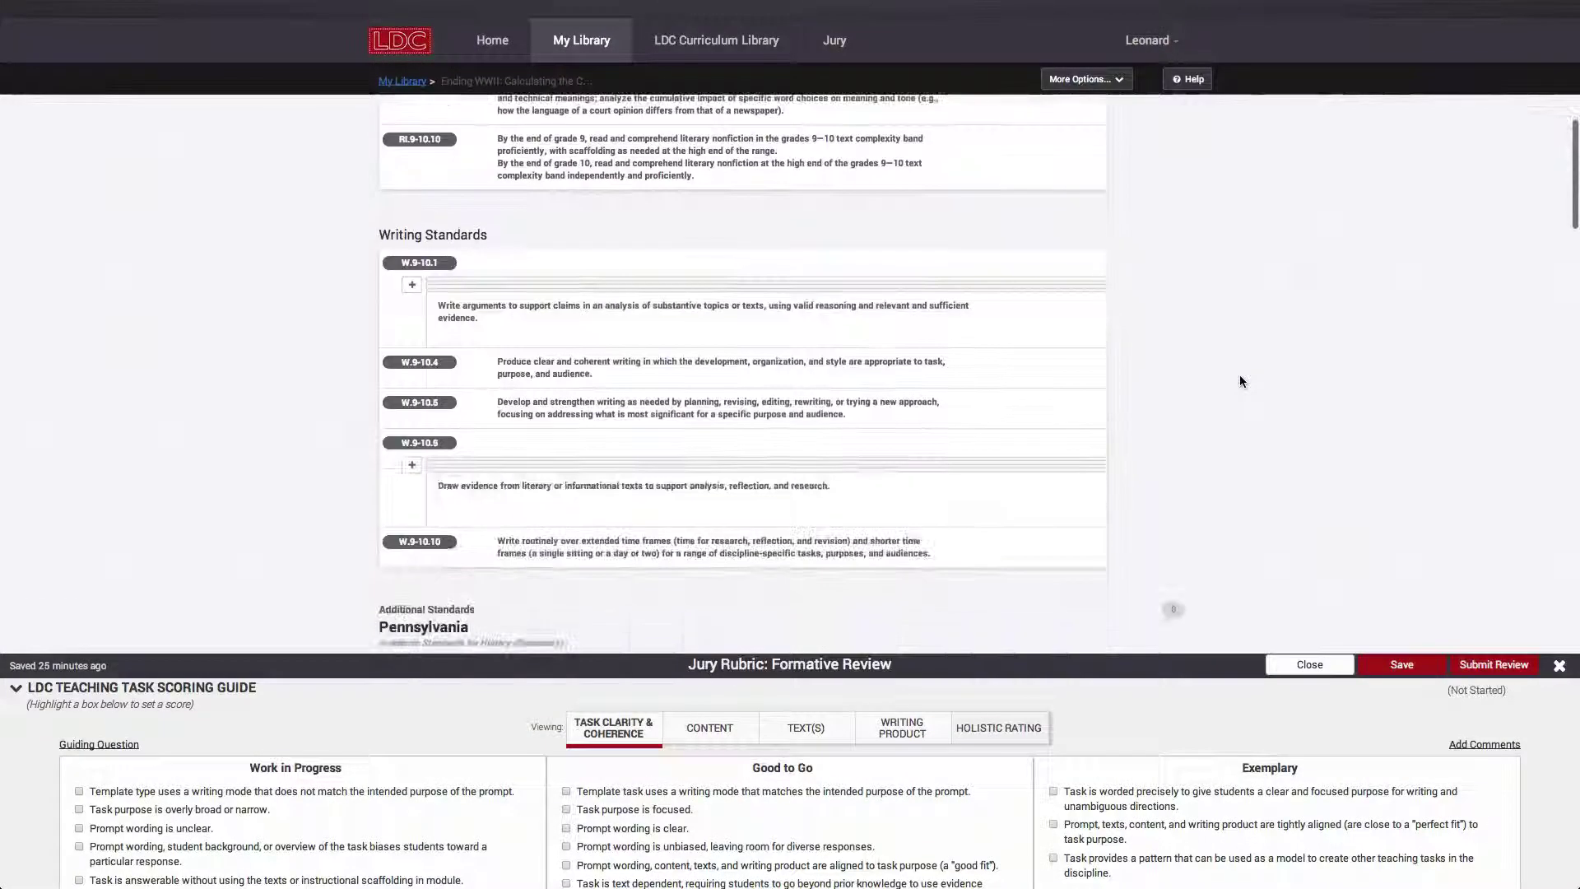
{"action": "scroll", "coordinate": [1152, 711], "scroll_direction": "down", "scroll_amount": 1}
{"action": "scroll", "coordinate": [1178, 629], "scroll_direction": "down", "scroll_amount": 1}
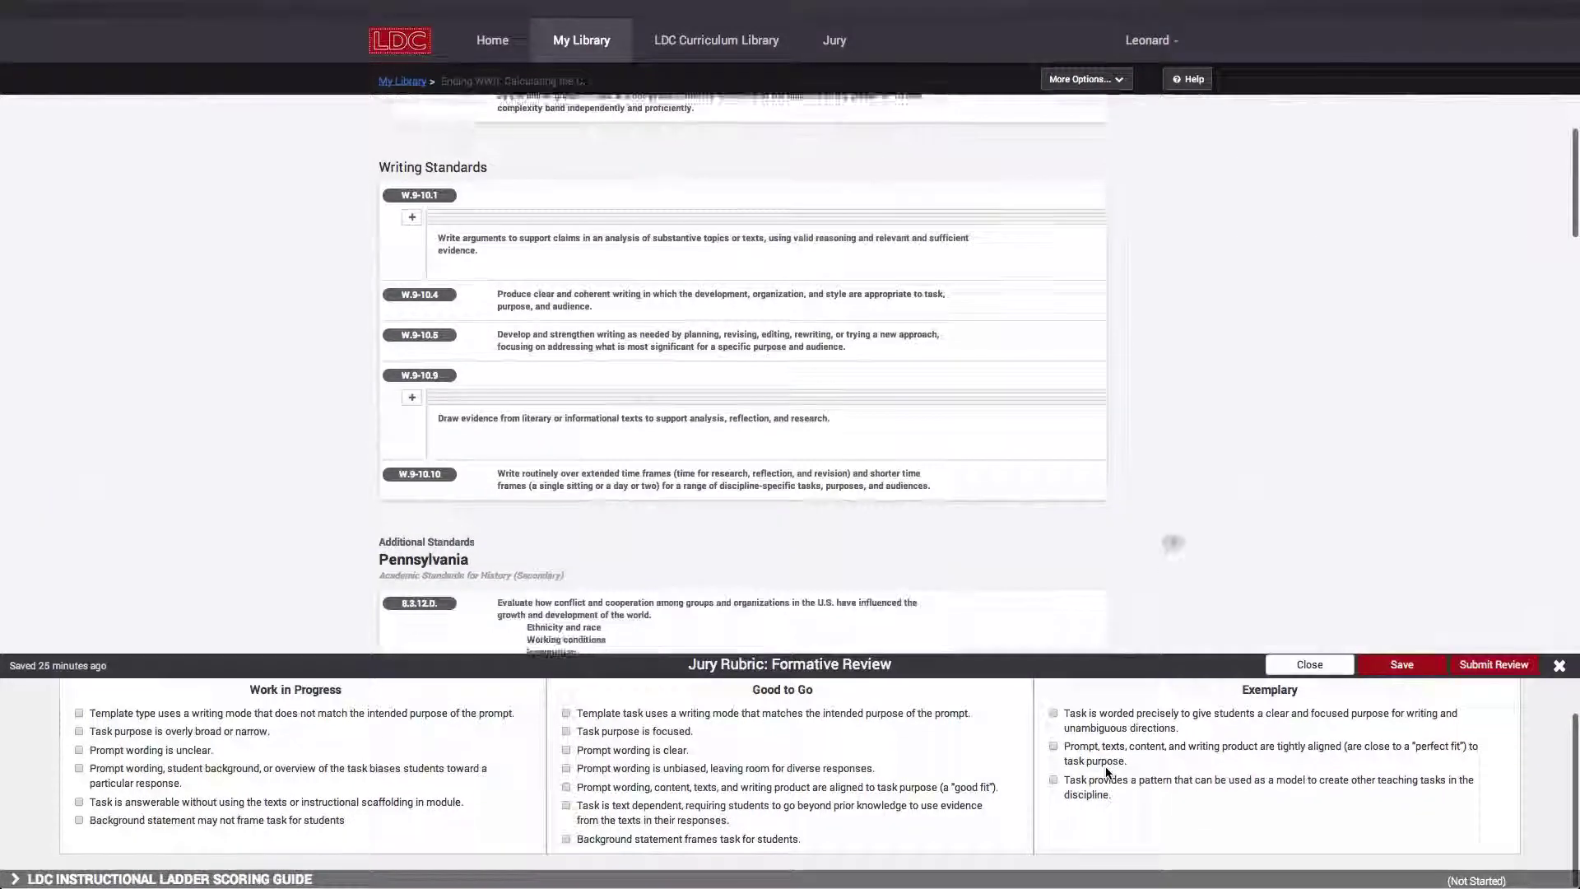
{"action": "scroll", "coordinate": [1104, 771], "scroll_direction": "up", "scroll_amount": 2}
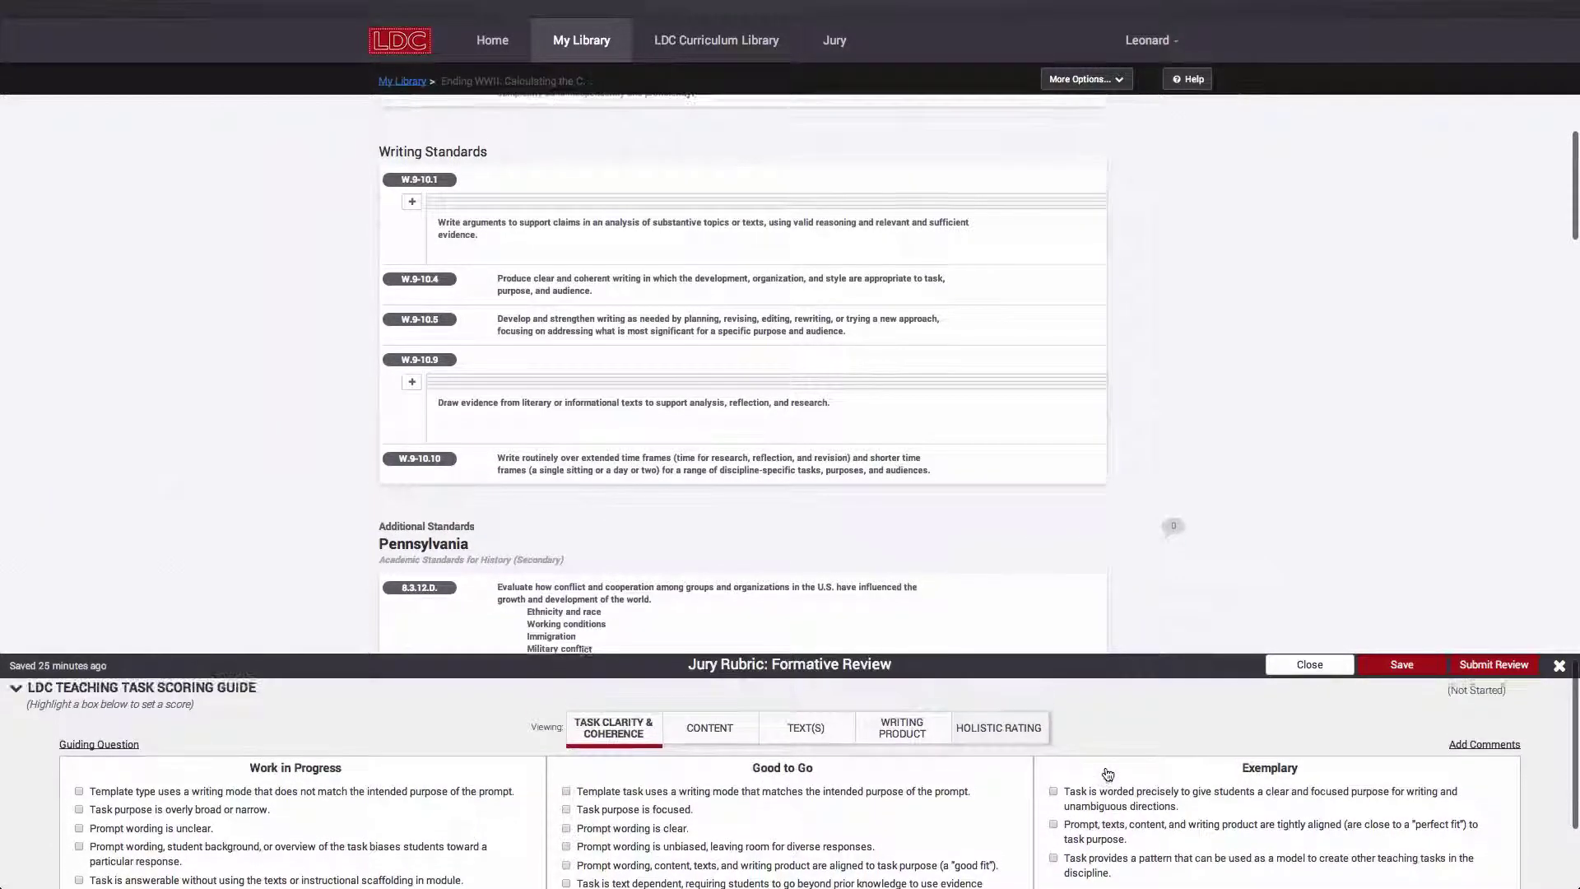
{"action": "left_click", "coordinate": [717, 734]}
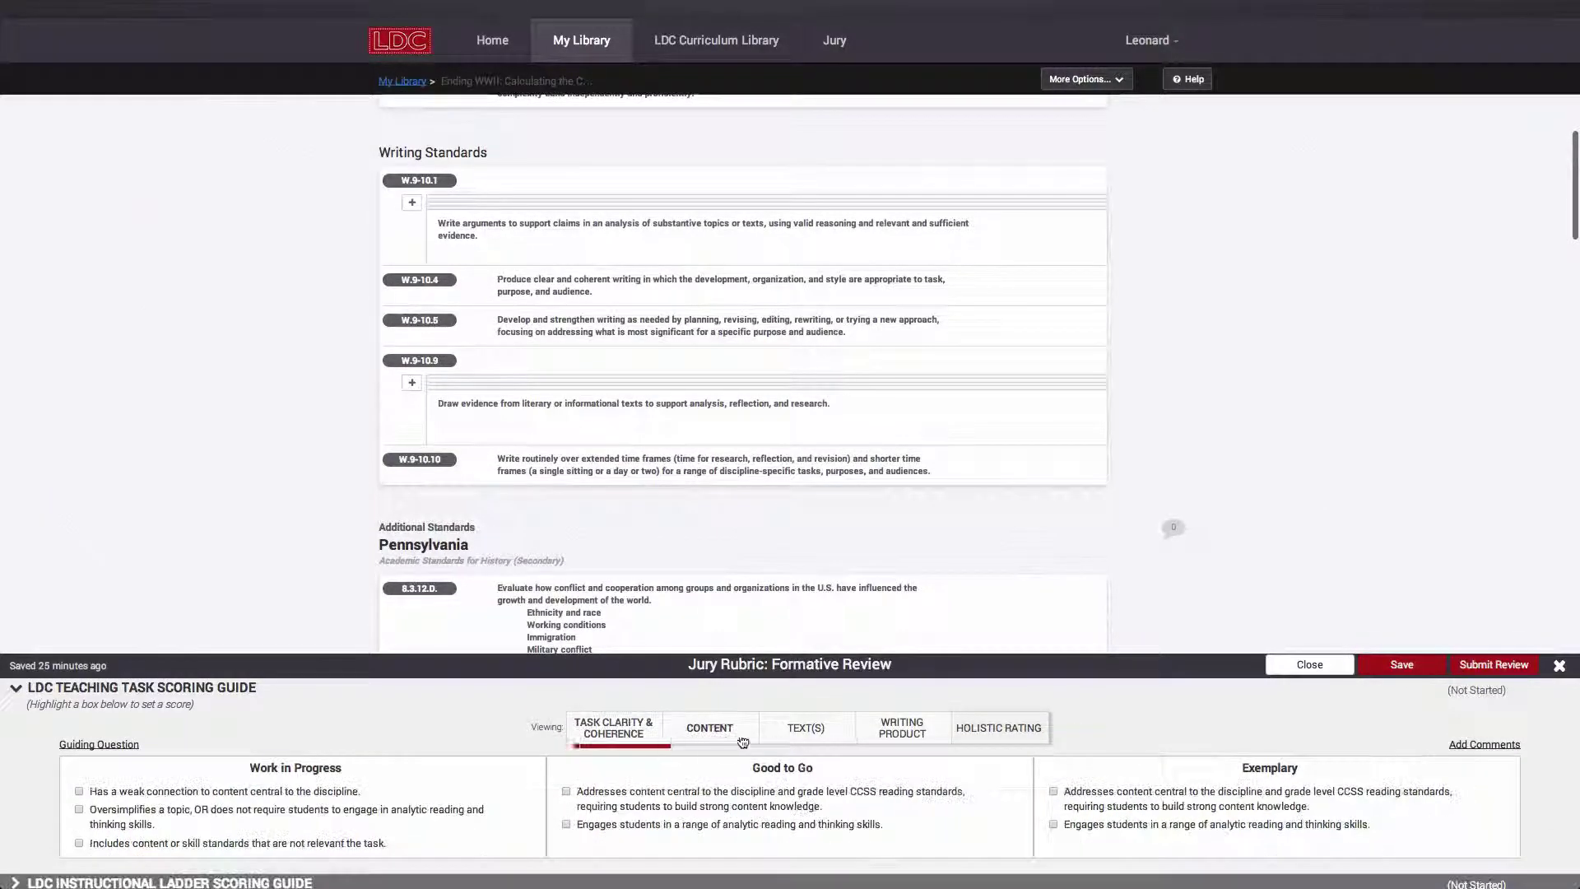
{"action": "left_click", "coordinate": [806, 731]}
{"action": "left_click", "coordinate": [892, 730]}
{"action": "left_click", "coordinate": [629, 731]}
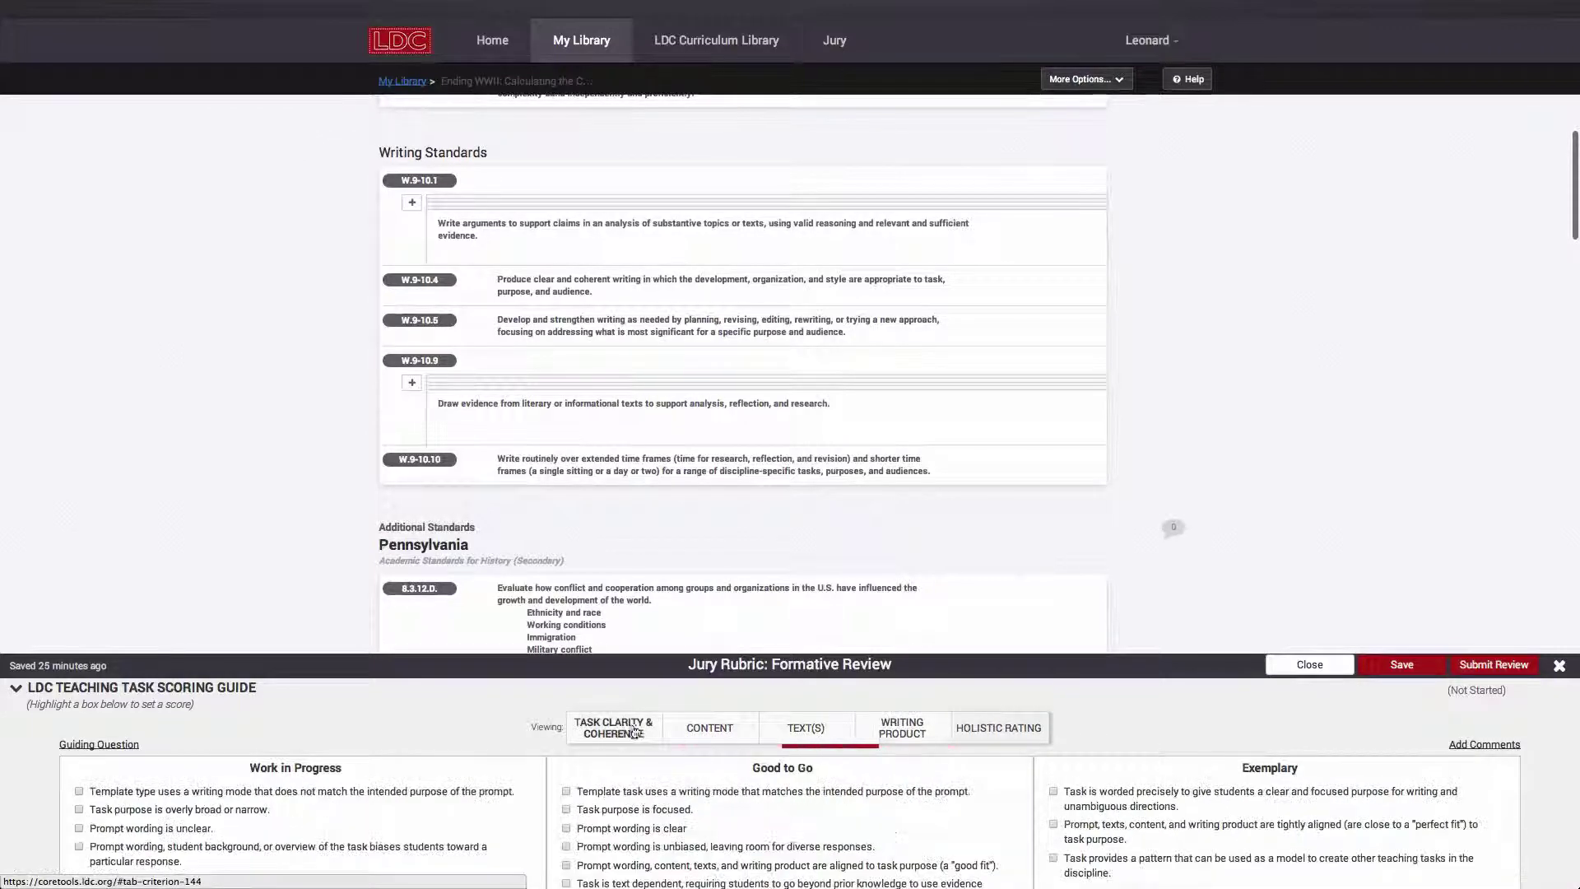
- Shrink the jury rubric pane and toggle the Teaching Task and Instructional Ladder scoring guides, leaving only the Teaching Task guide expanded
{"action": "left_click_drag", "start_coordinate": [241, 685], "coordinate": [212, 827]}
{"action": "left_click", "coordinate": [211, 823]}
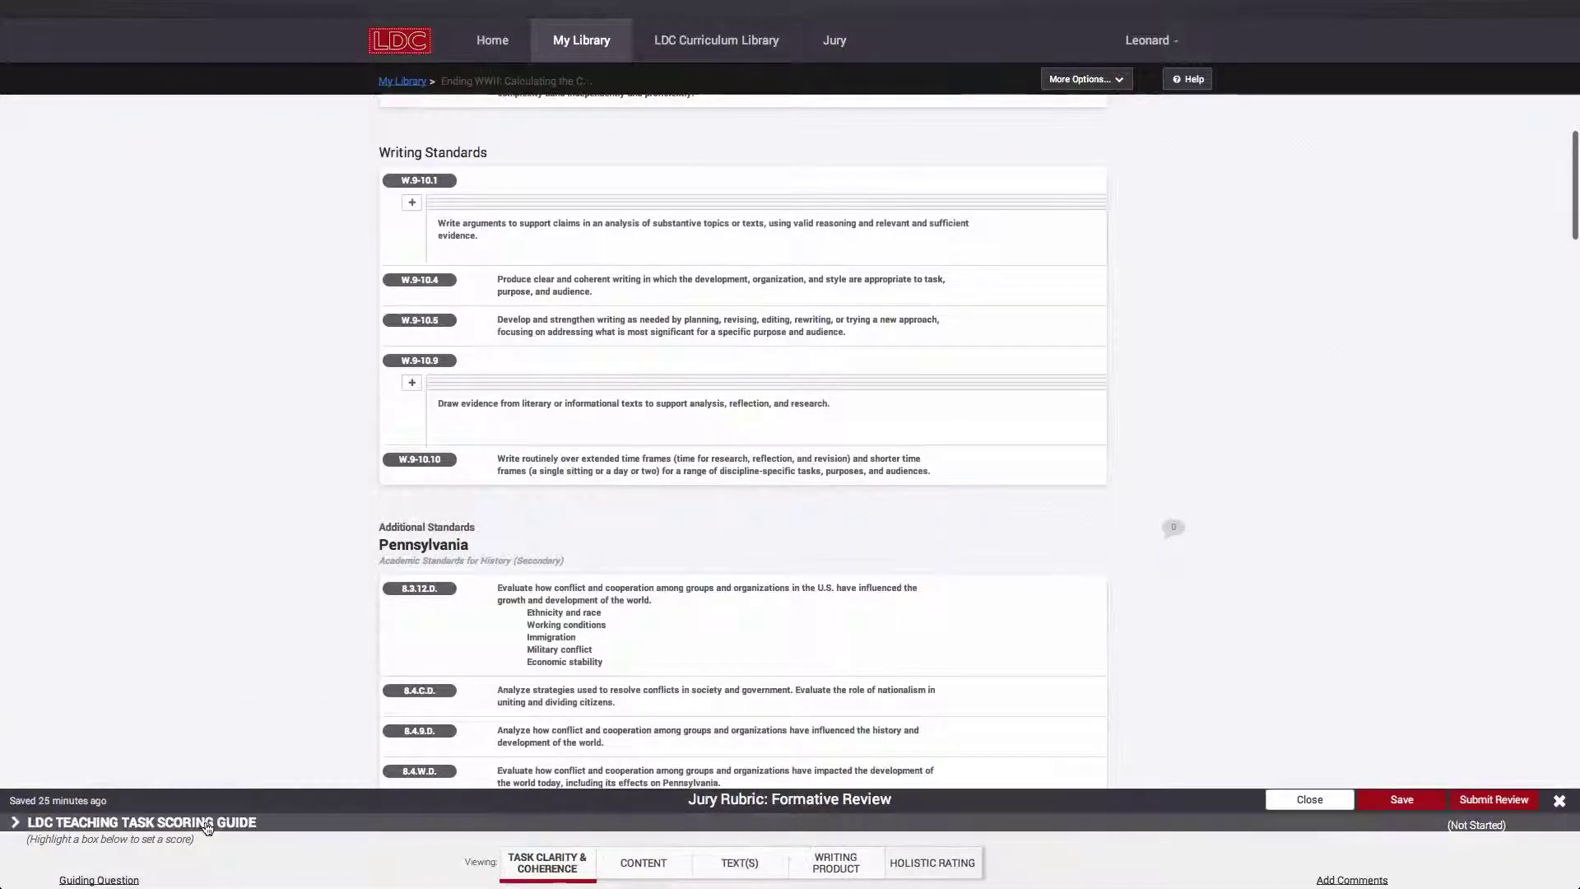
{"action": "left_click", "coordinate": [157, 843]}
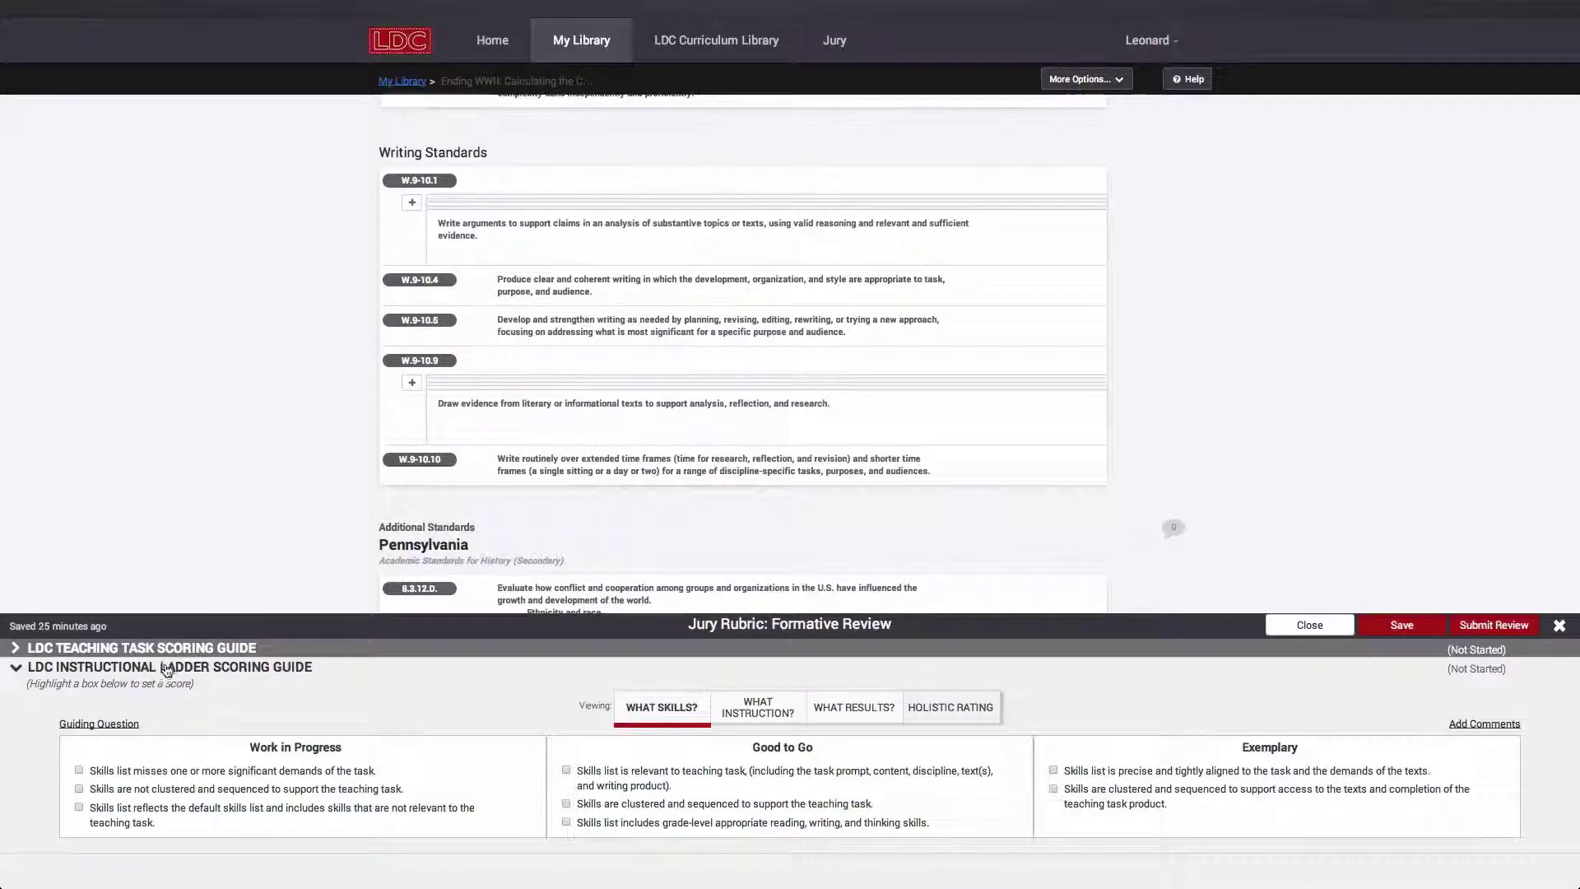
{"action": "left_click", "coordinate": [166, 668]}
{"action": "left_click", "coordinate": [161, 649]}
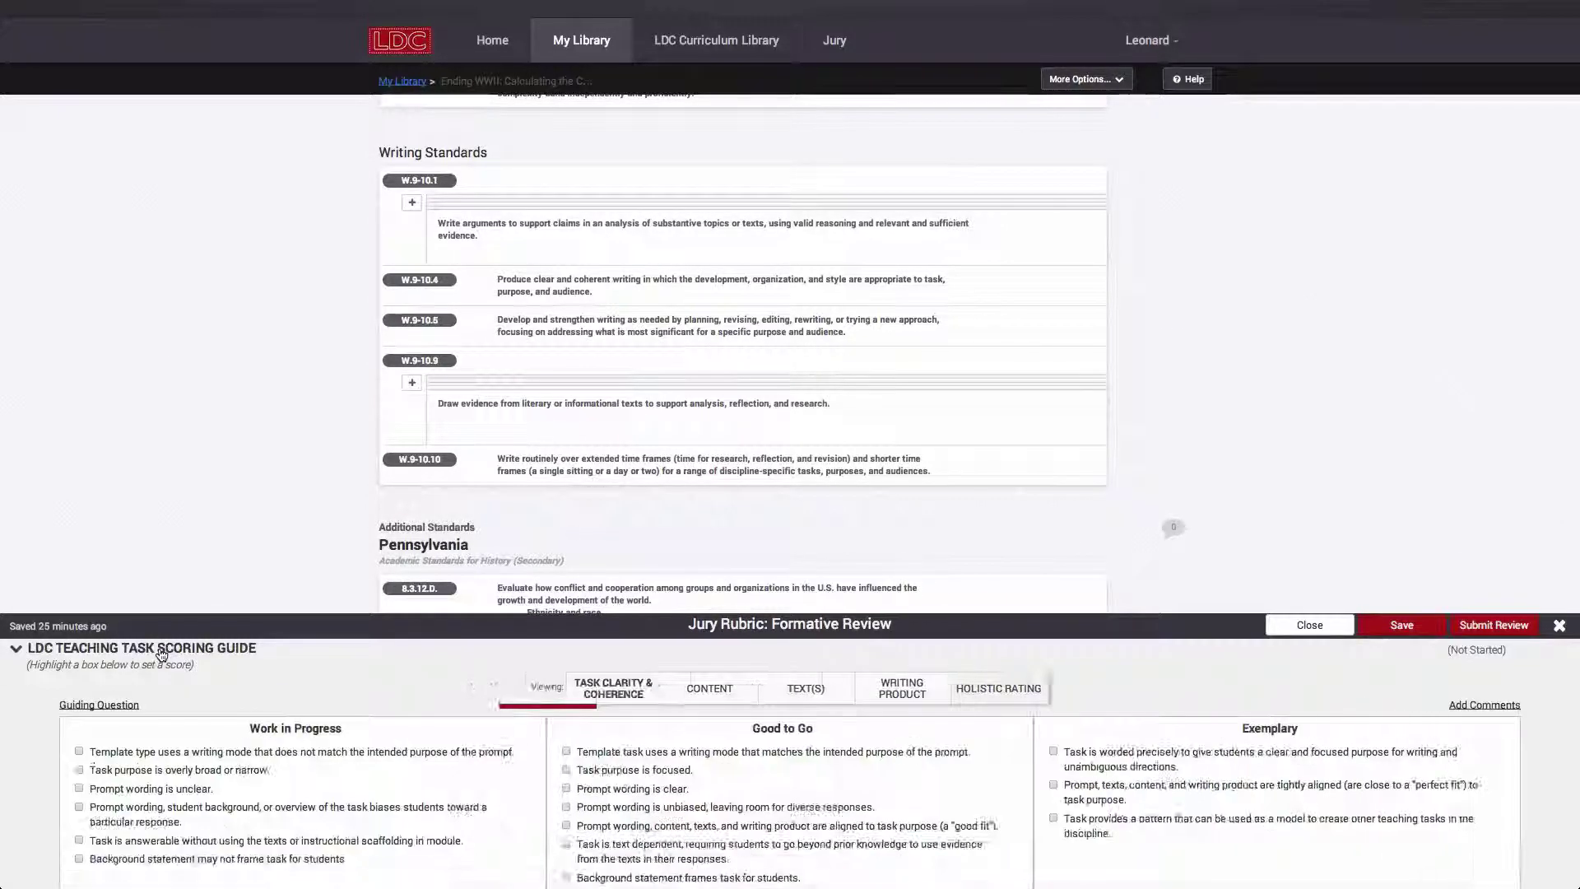
{"action": "left_click", "coordinate": [161, 649]}
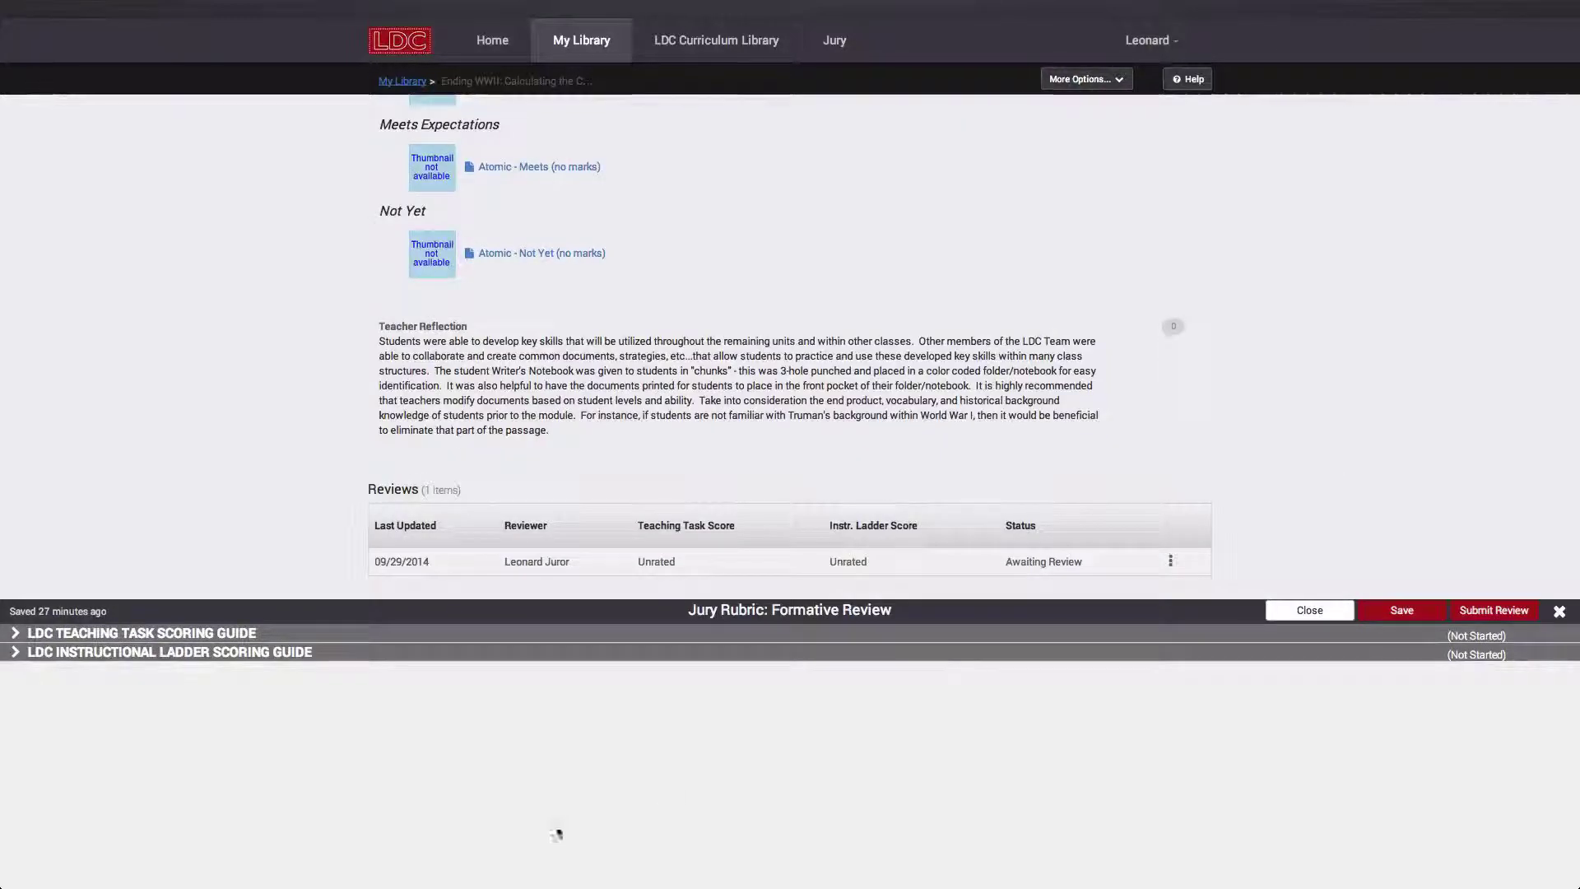
{"action": "left_click", "coordinate": [149, 643]}
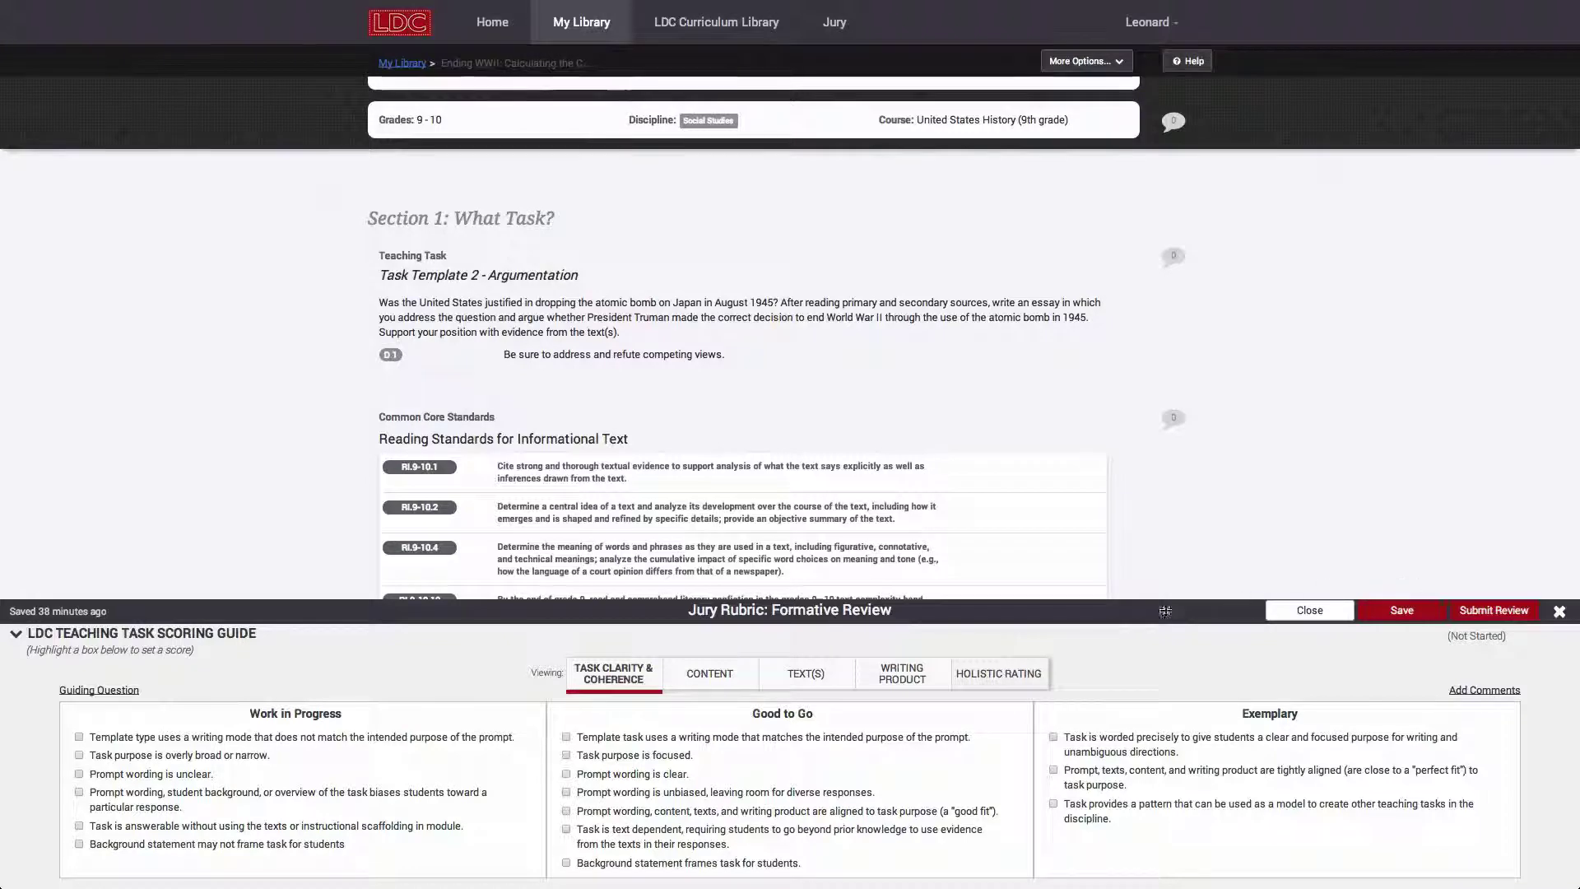
- Save and close the formative review, and resume it from the module's Reviews list
{"action": "left_click", "coordinate": [1402, 610]}
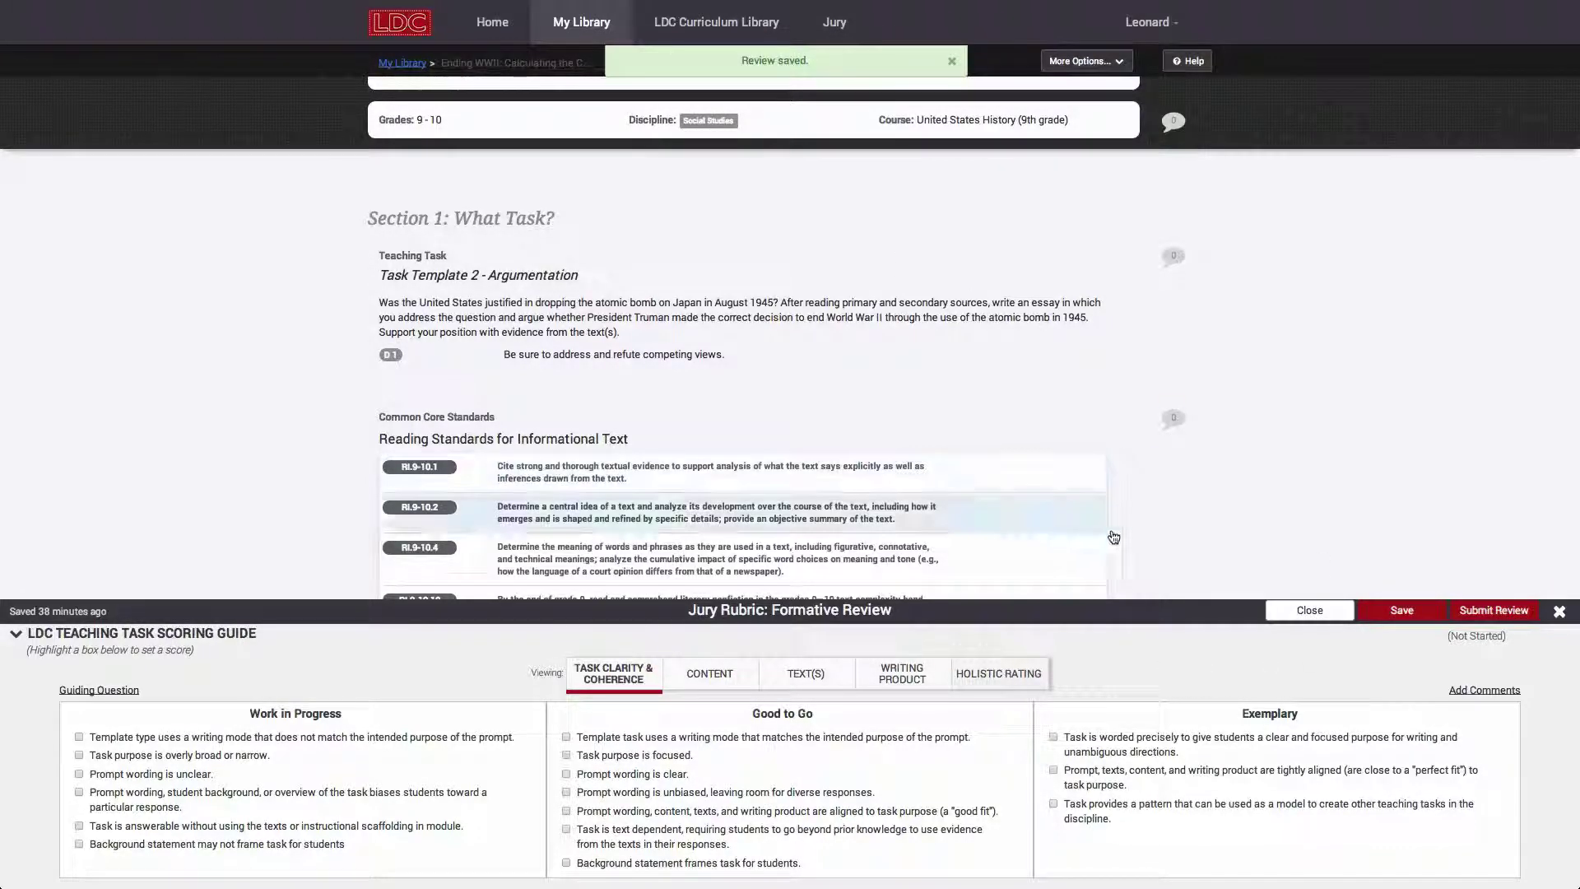
{"action": "left_click", "coordinate": [1309, 613]}
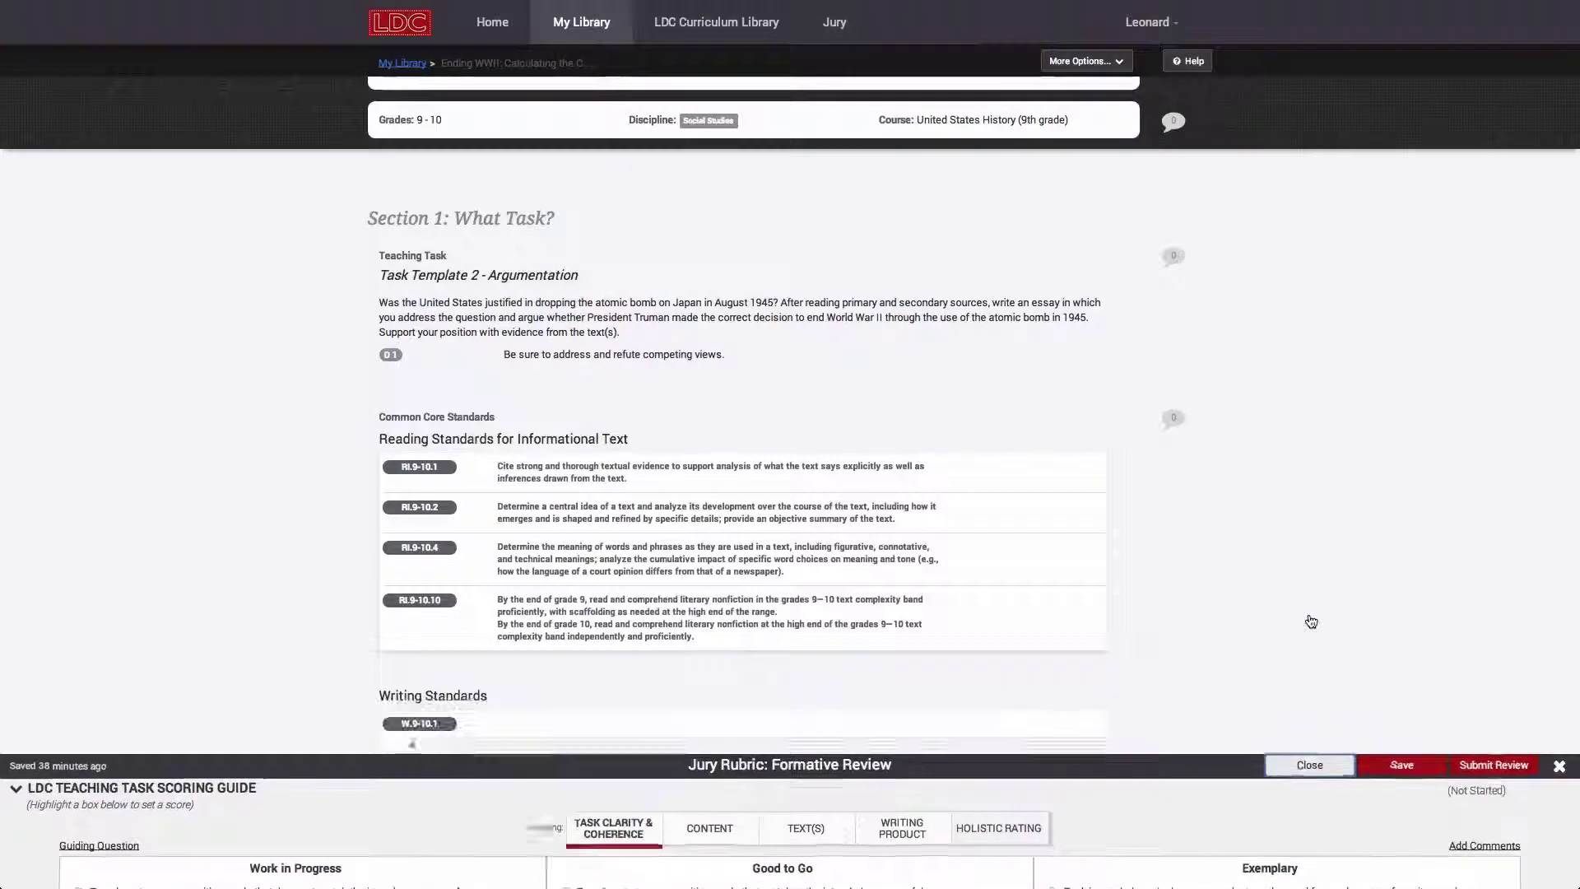
{"action": "scroll", "coordinate": [1310, 621], "scroll_direction": "down", "scroll_amount": 20}
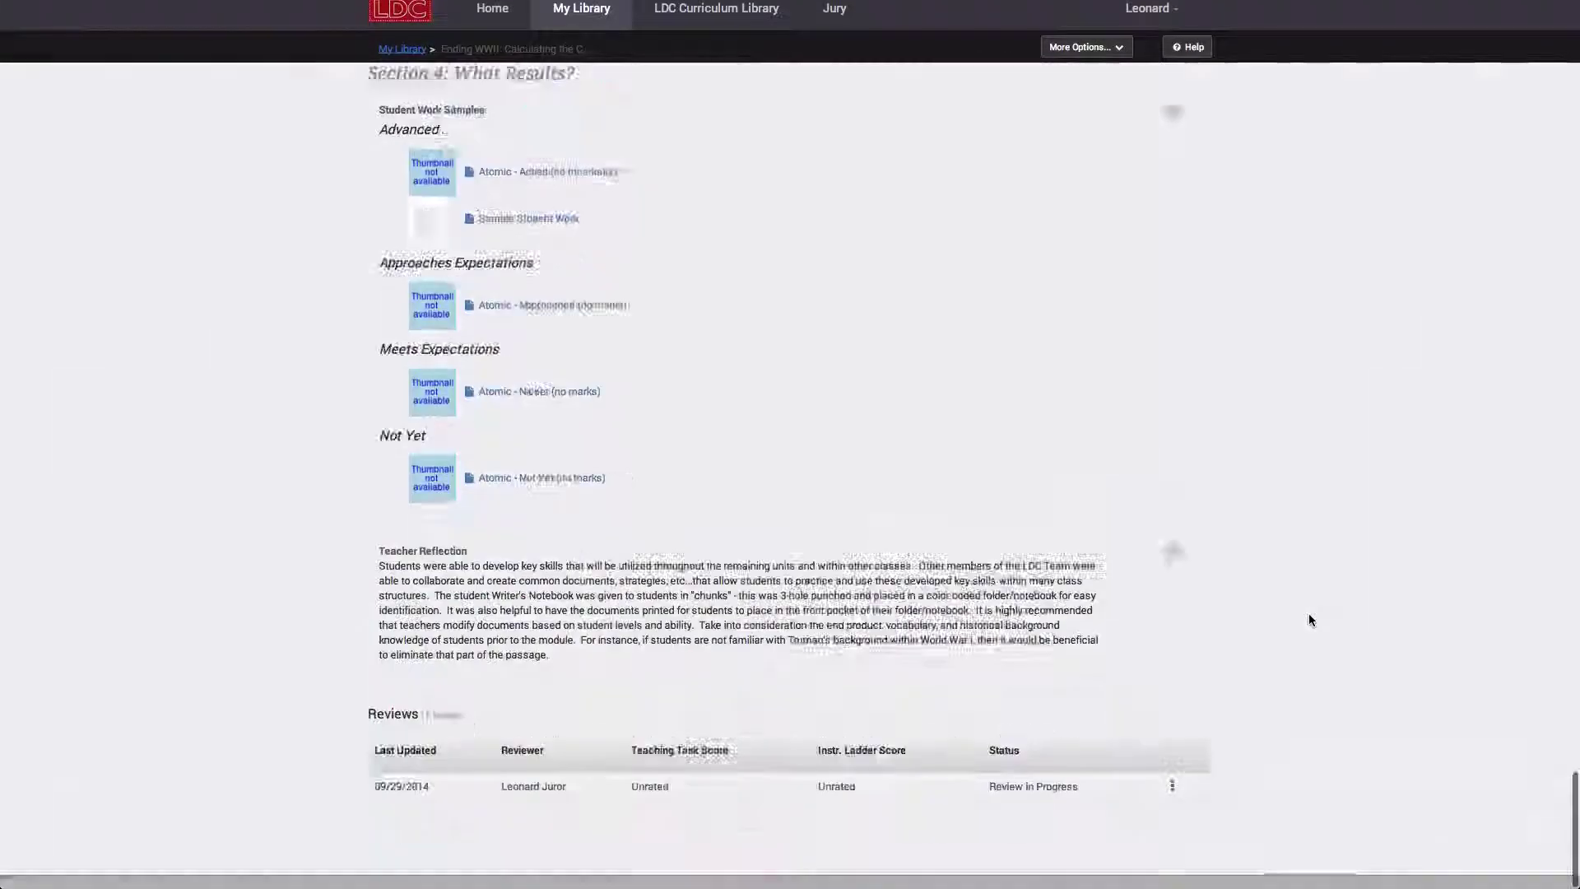
{"action": "left_click", "coordinate": [1176, 799]}
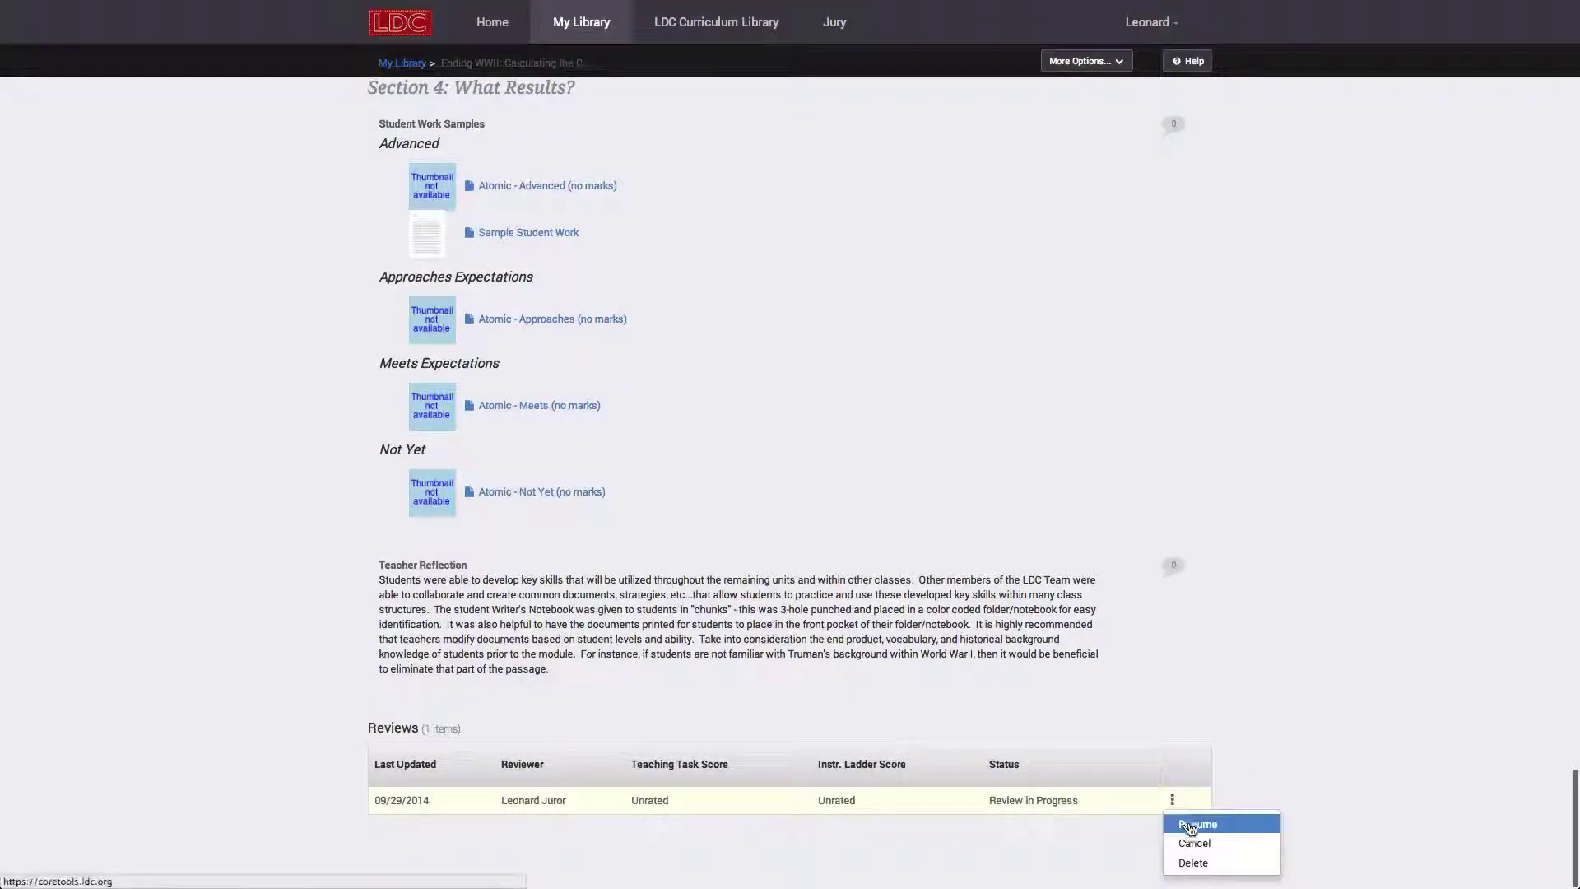
{"action": "left_click", "coordinate": [1190, 821]}
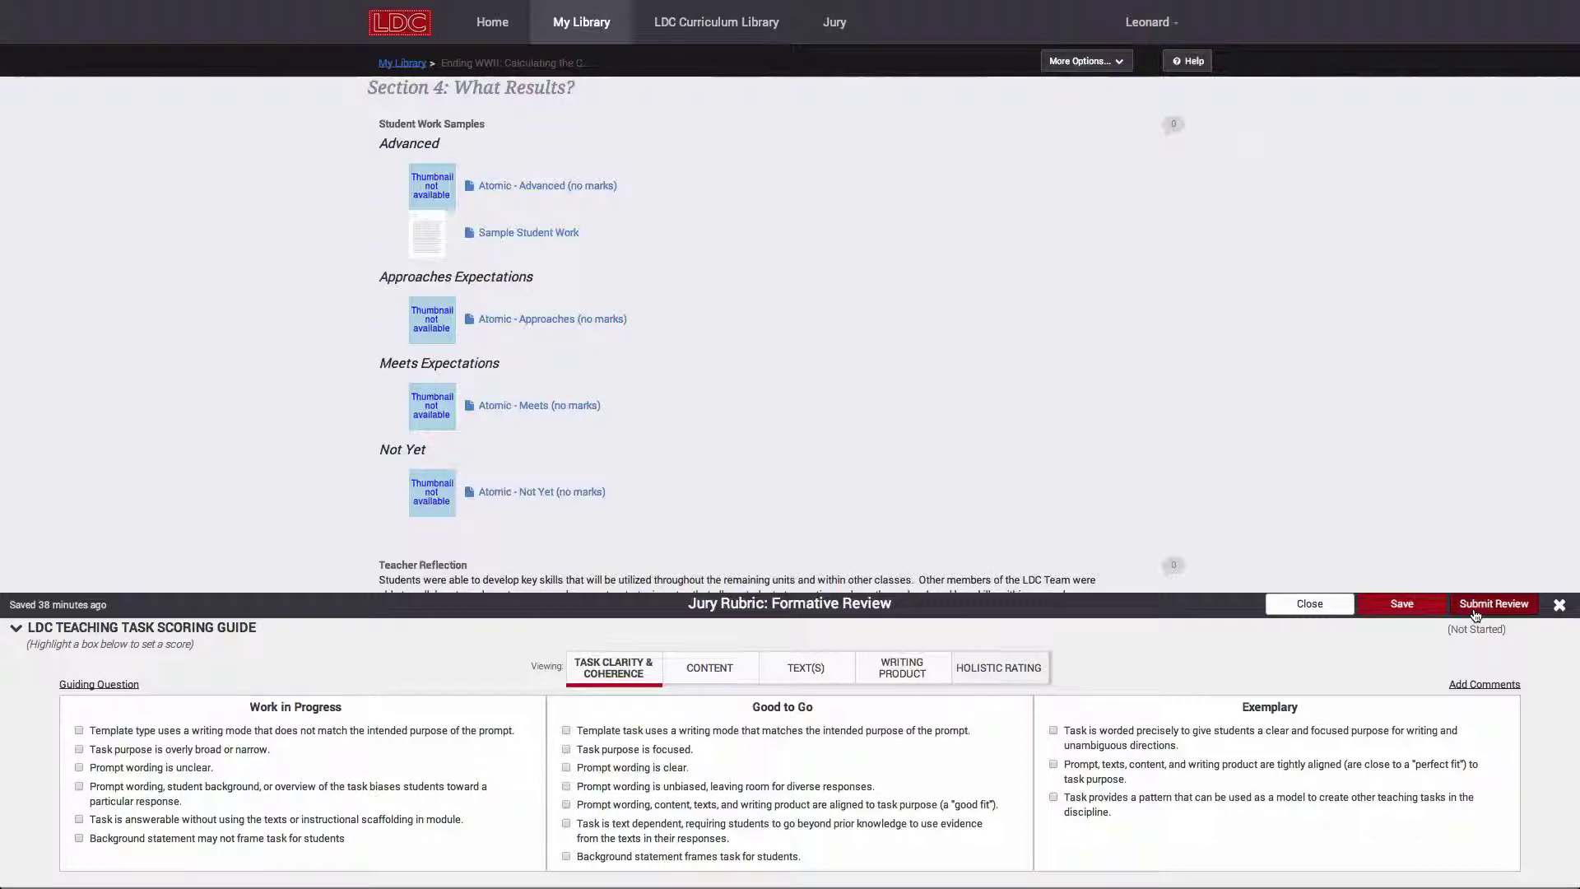
- Dismiss the jury rubric without submitting it and reopen the in-progress review from the Reviews list
{"action": "left_click", "coordinate": [1403, 606]}
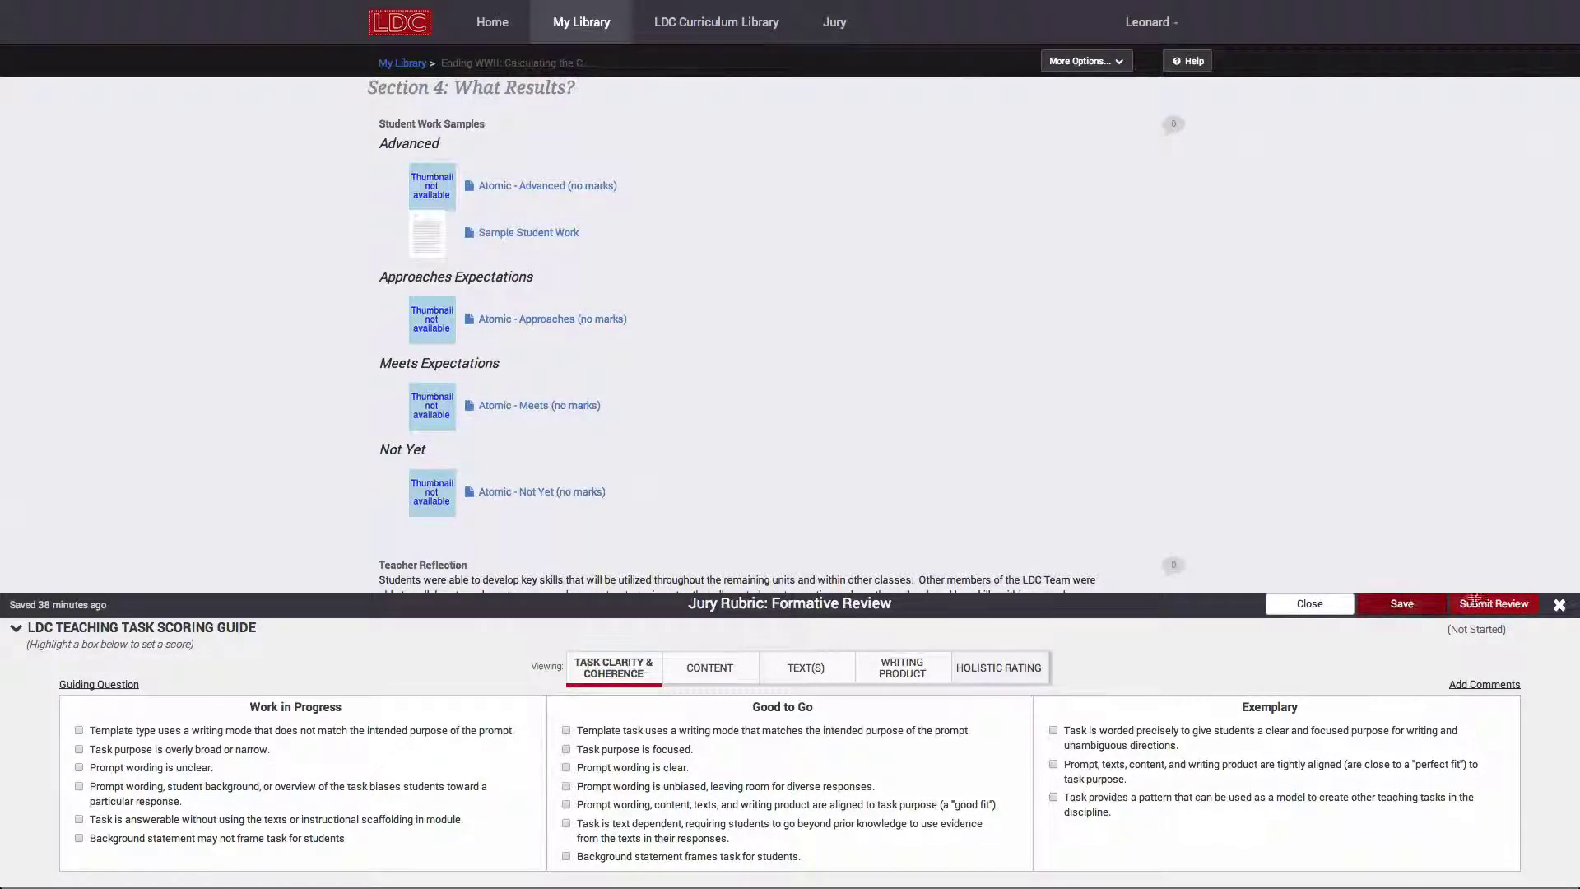
{"action": "left_click", "coordinate": [1560, 609]}
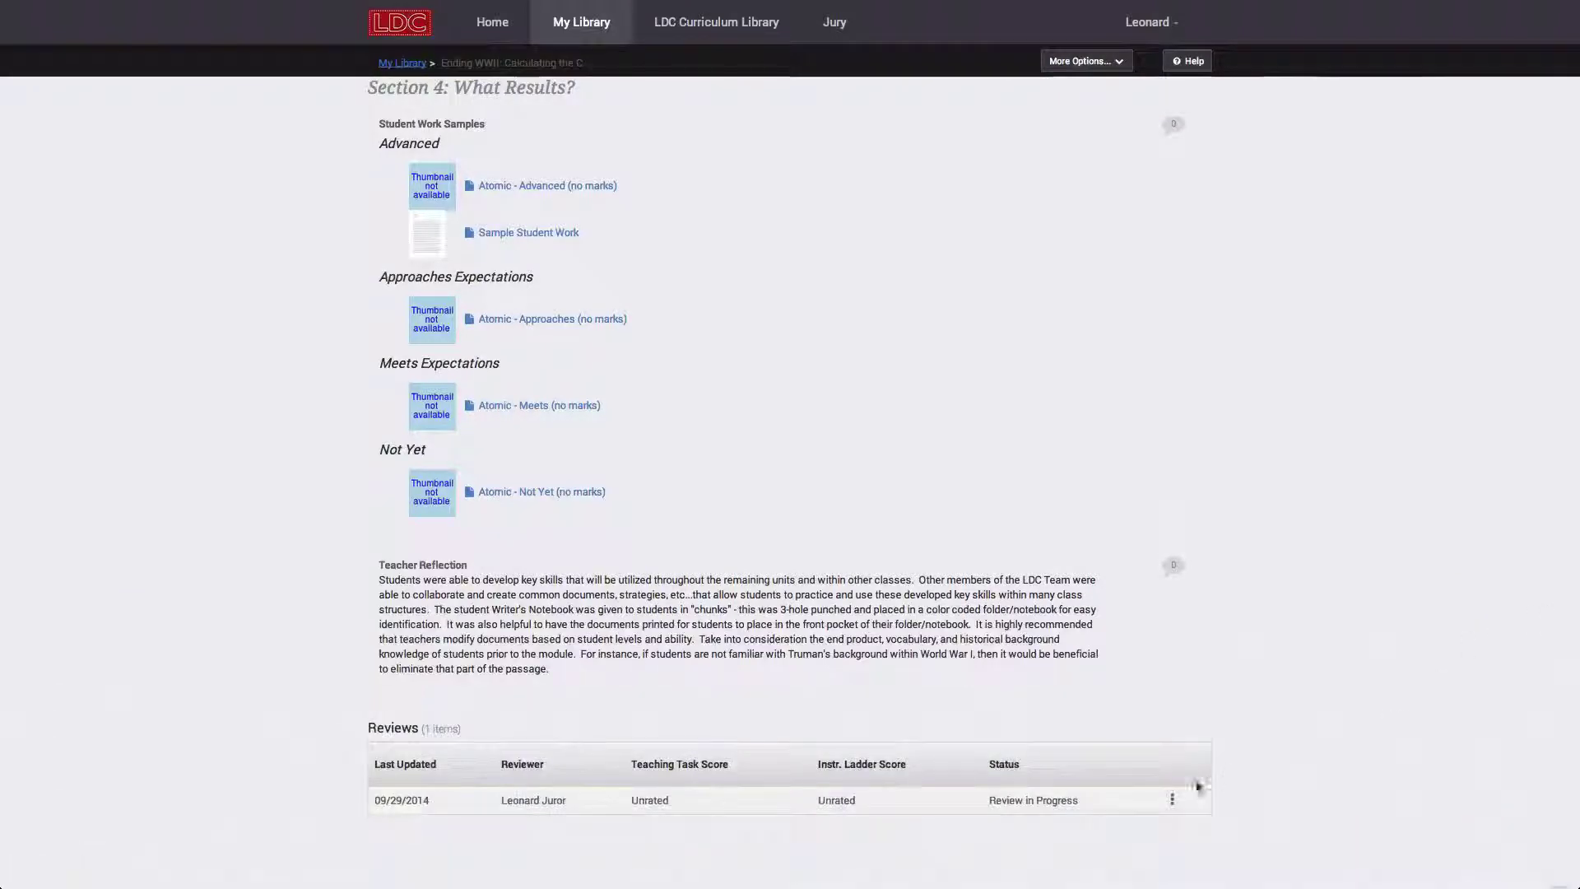
{"action": "left_click", "coordinate": [1172, 799]}
{"action": "left_click", "coordinate": [1184, 825]}
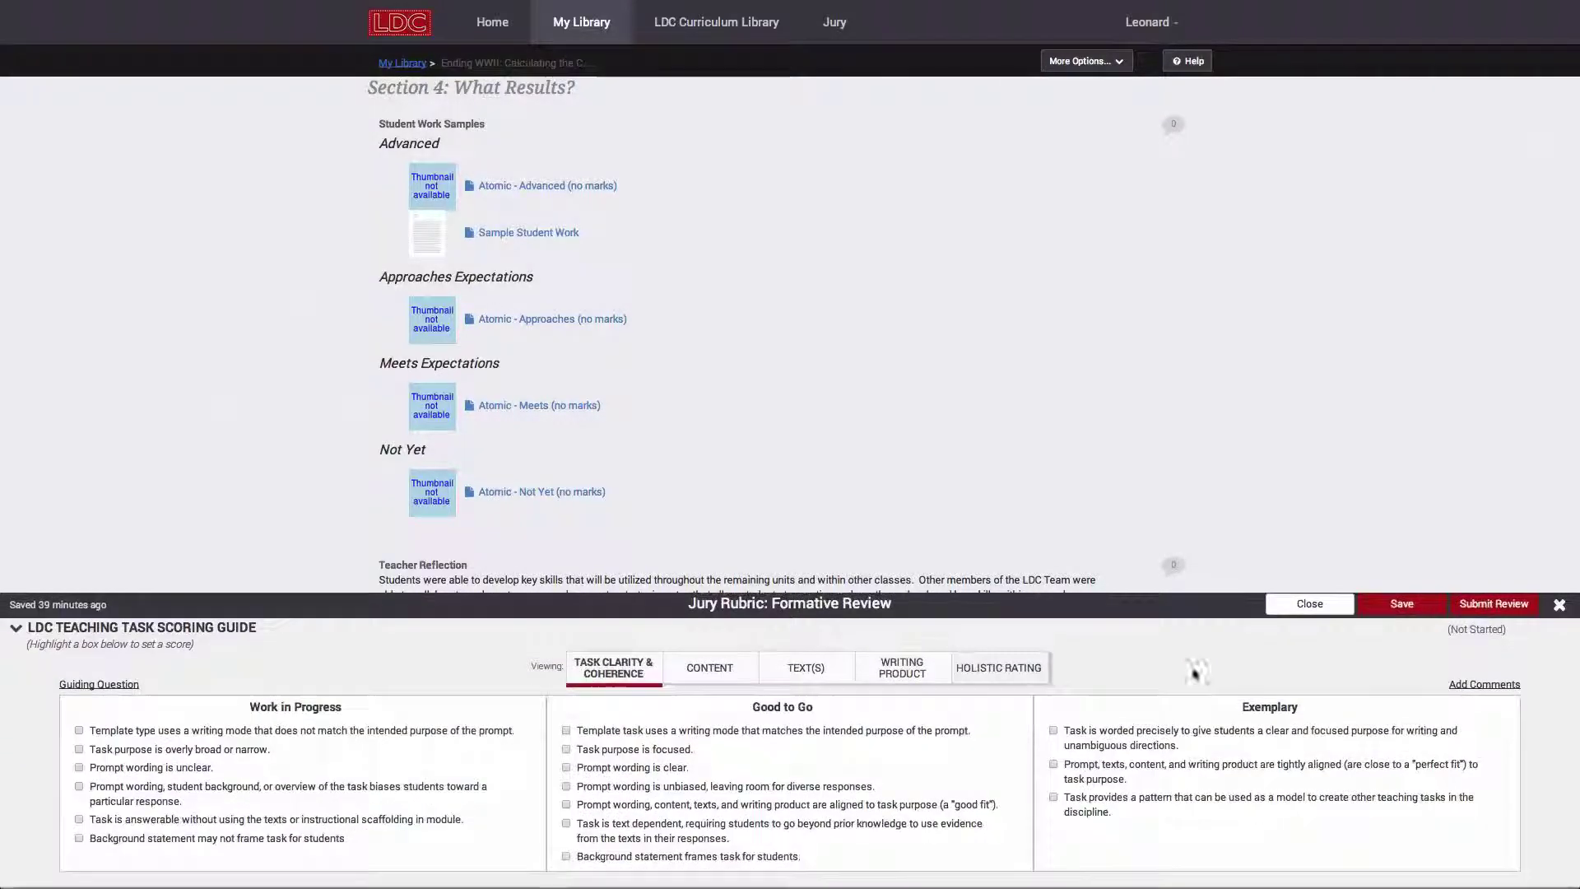
{"action": "left_click", "coordinate": [1386, 613]}
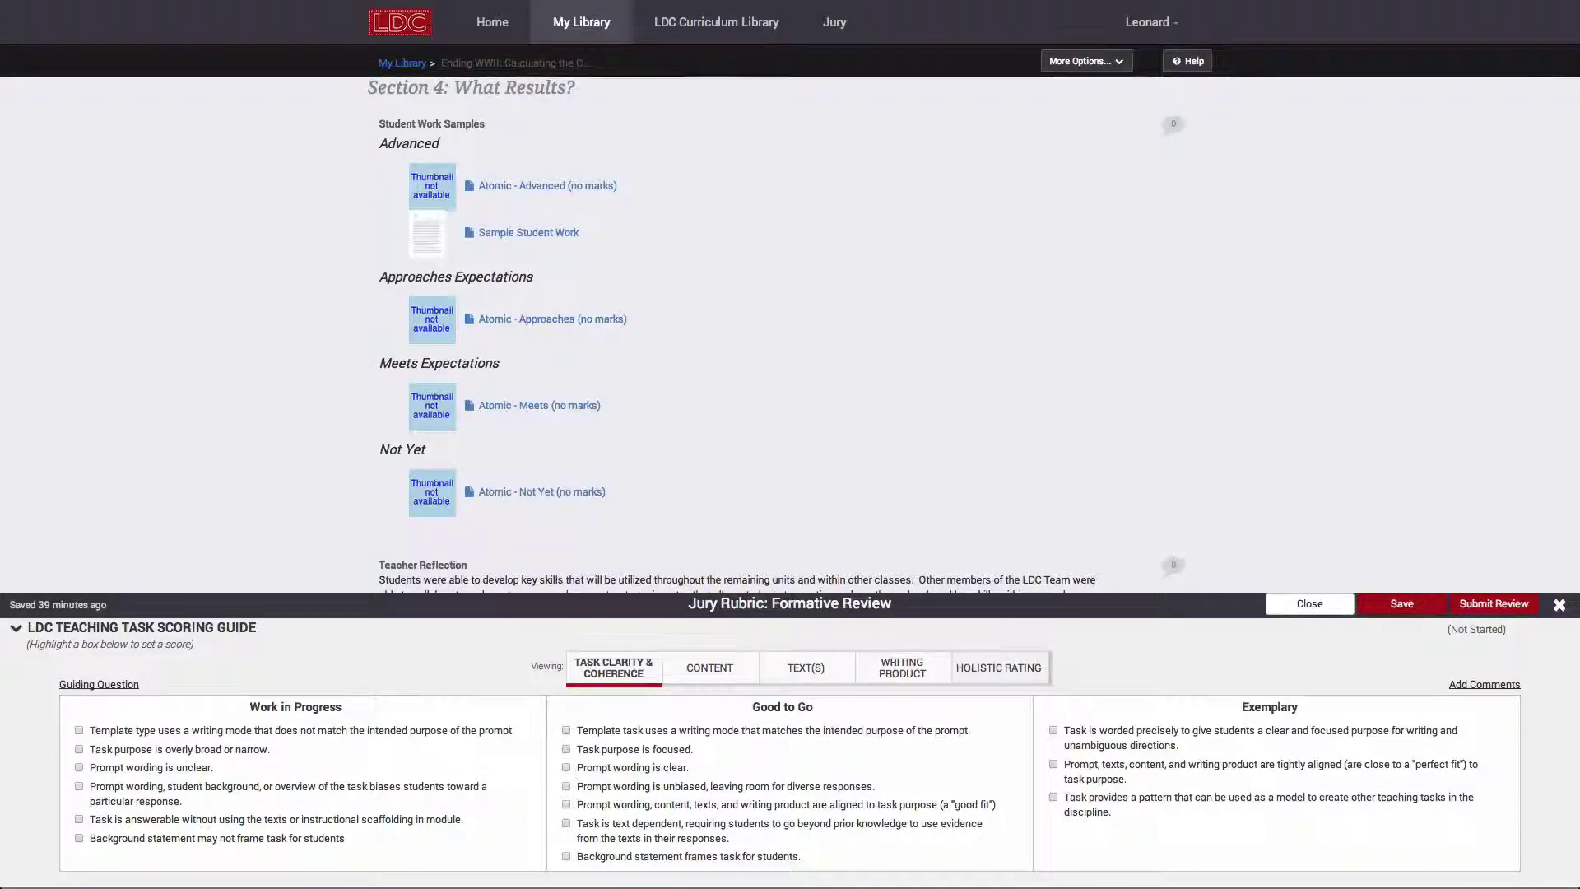
- Review the Teaching Task Scoring Guide's Content, Text(s), Writing Product and Holistic Rating criteria alongside the module
{"action": "scroll", "coordinate": [1177, 389], "scroll_direction": "up", "scroll_amount": 10}
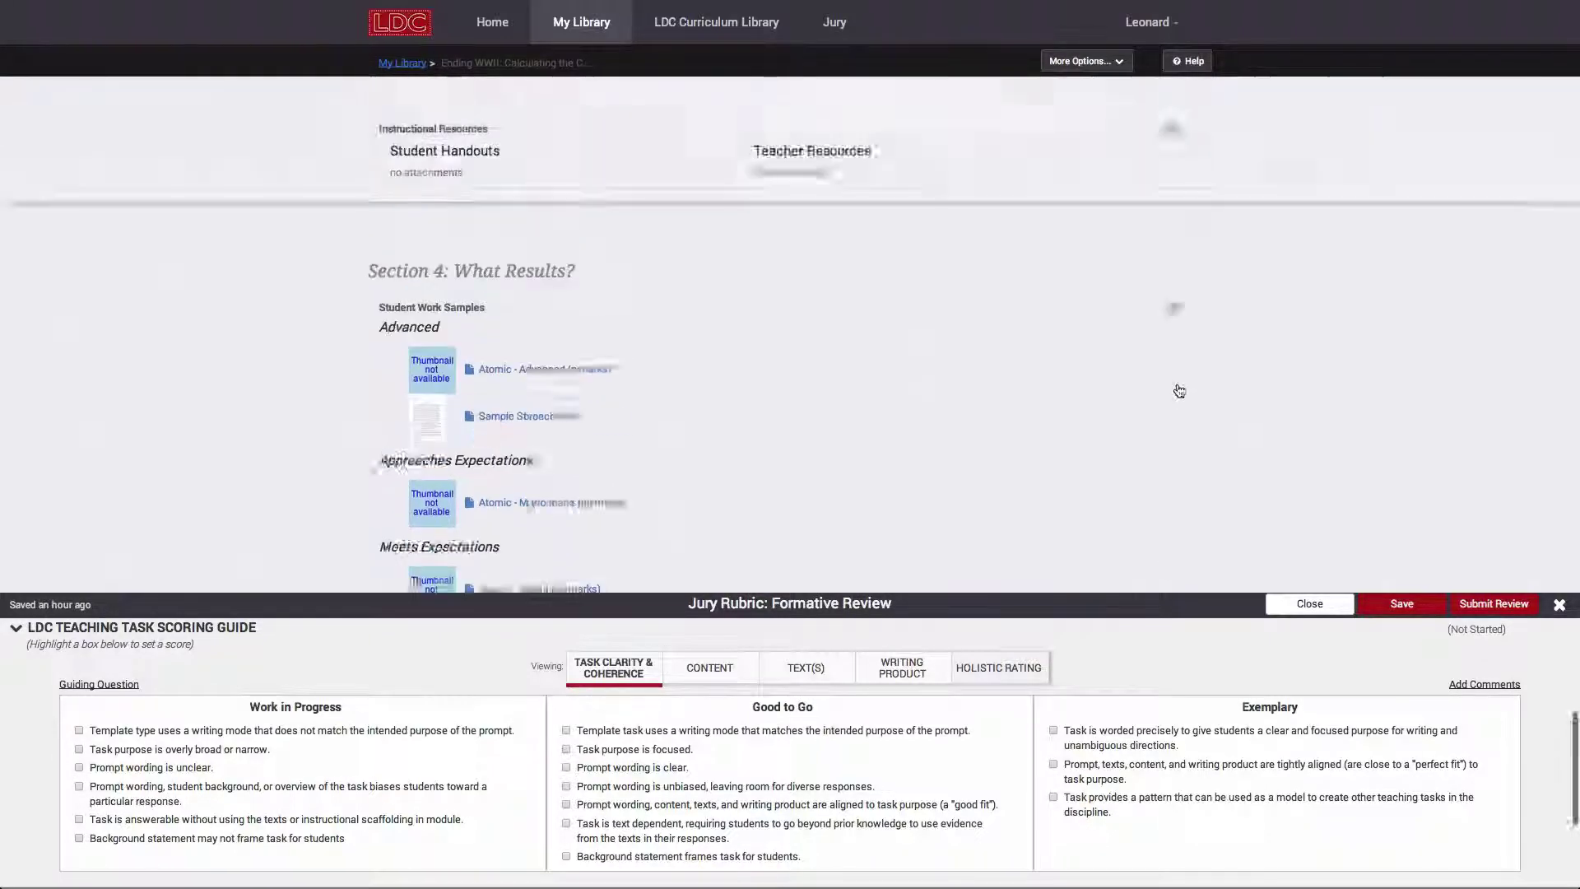
{"action": "left_click", "coordinate": [687, 675]}
{"action": "left_click", "coordinate": [805, 675]}
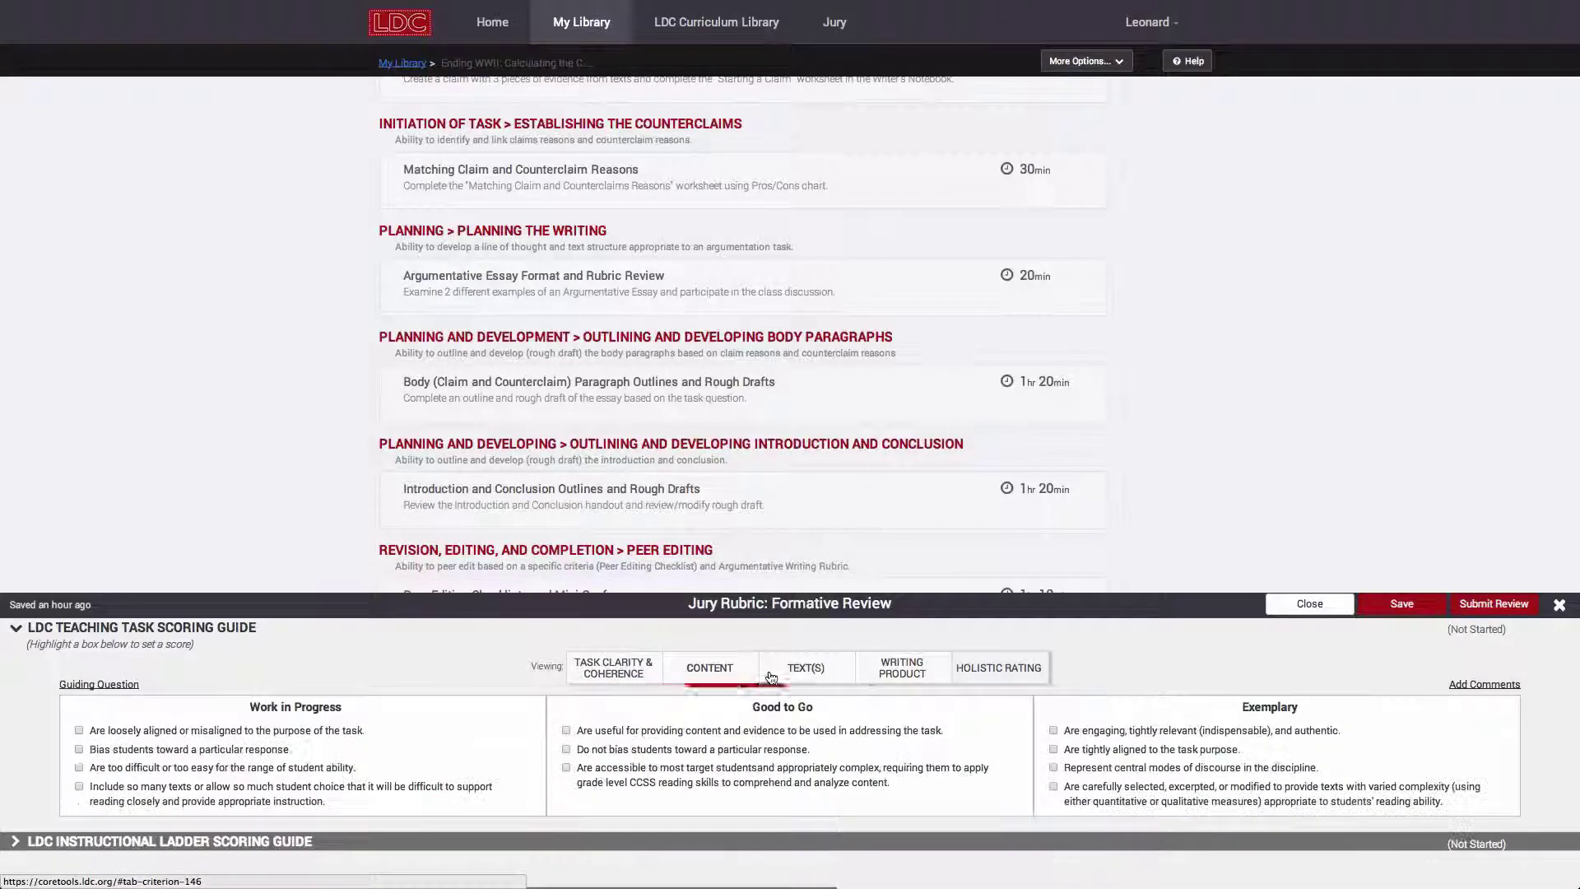
{"action": "left_click", "coordinate": [908, 674]}
{"action": "left_click", "coordinate": [998, 668]}
{"action": "scroll", "coordinate": [462, 839], "scroll_direction": "down", "scroll_amount": 5}
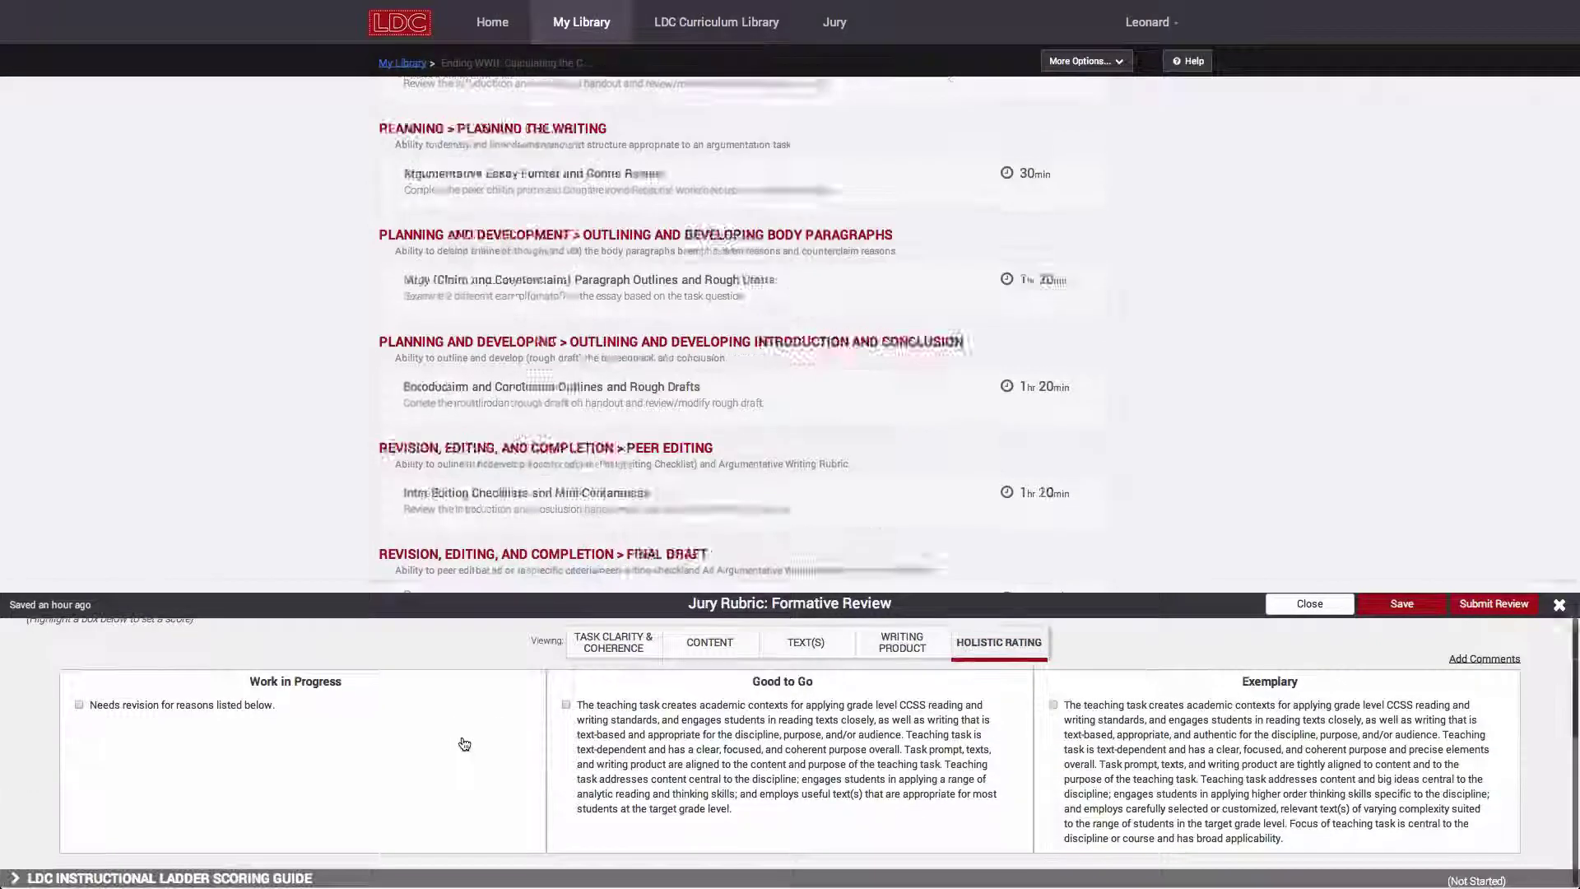
- Examine the Instructional Ladder Scoring Guide's What Skills, What Instruction, What Results and Holistic Rating criteria
{"action": "left_click", "coordinate": [215, 877]}
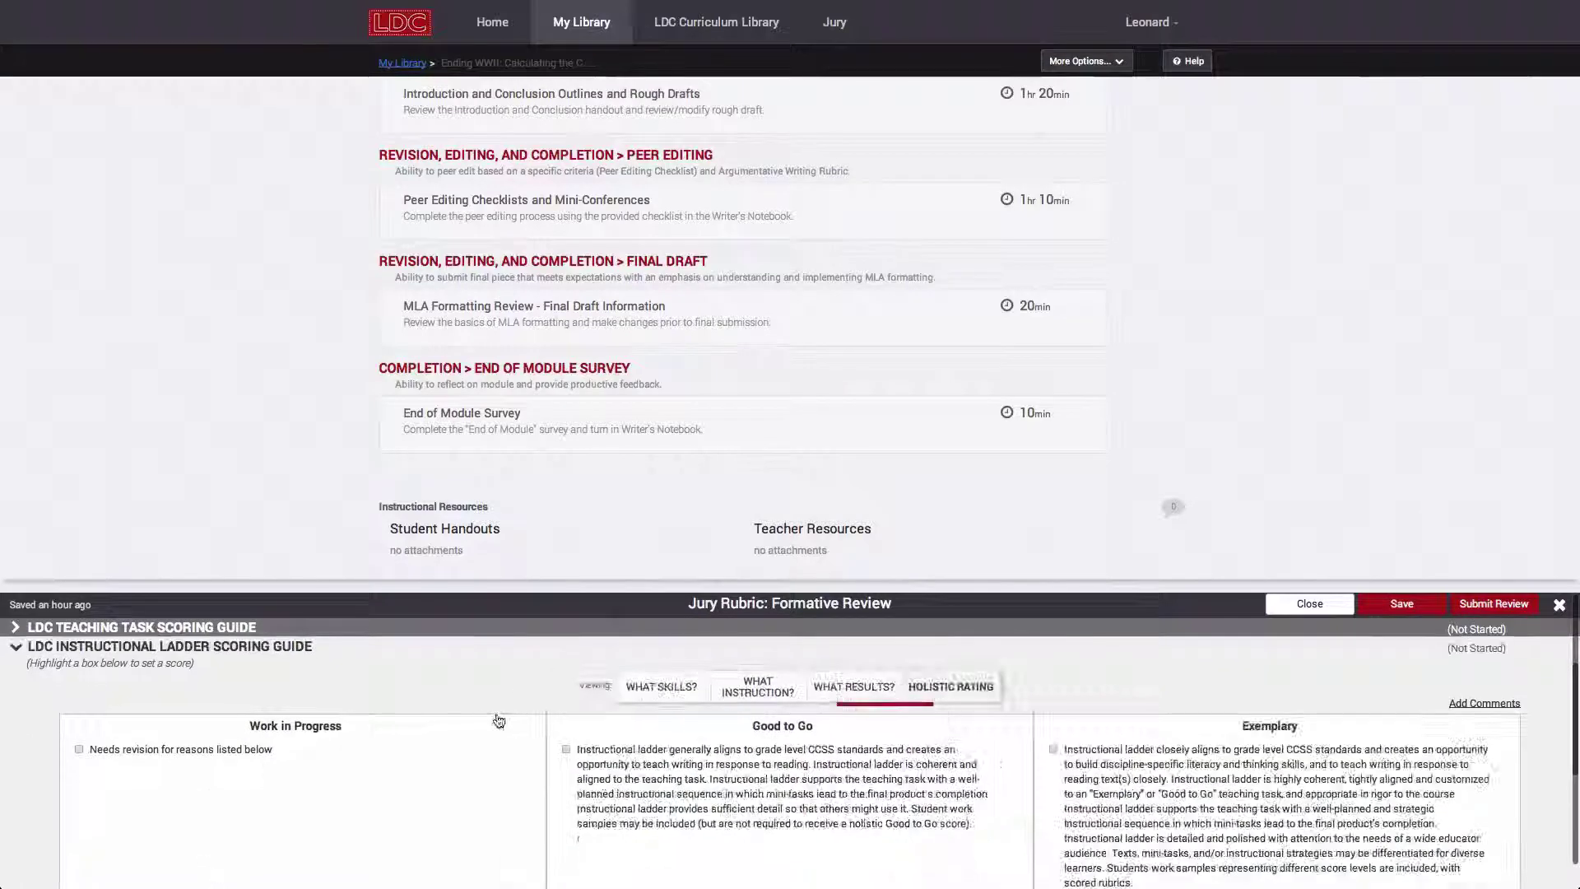
{"action": "left_click", "coordinate": [650, 688]}
{"action": "left_click", "coordinate": [761, 695]}
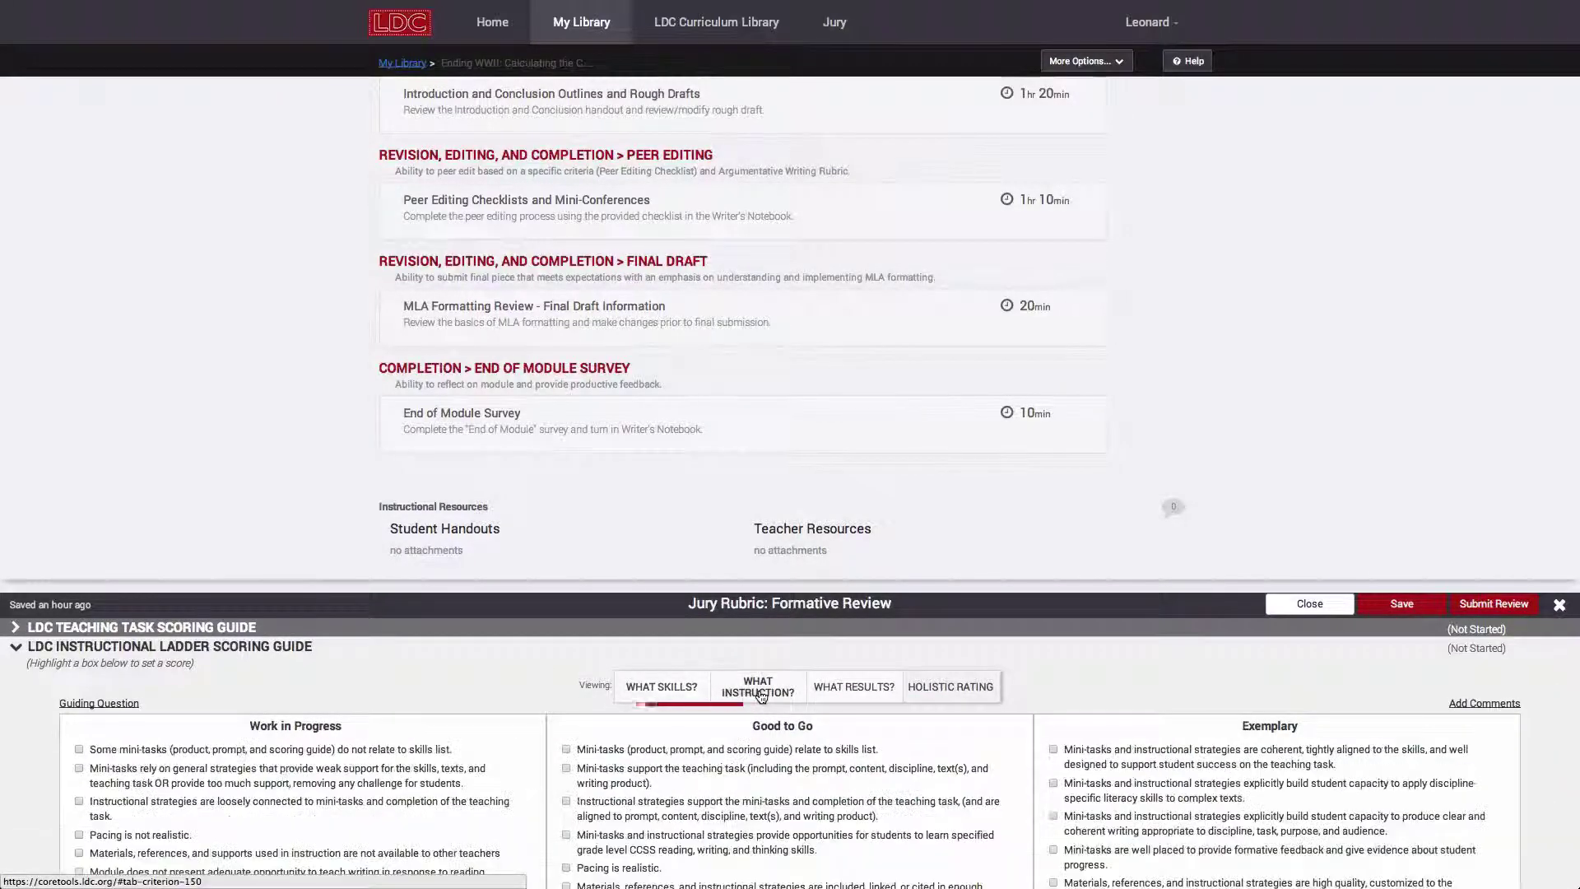
{"action": "left_click", "coordinate": [849, 689]}
{"action": "left_click", "coordinate": [946, 695]}
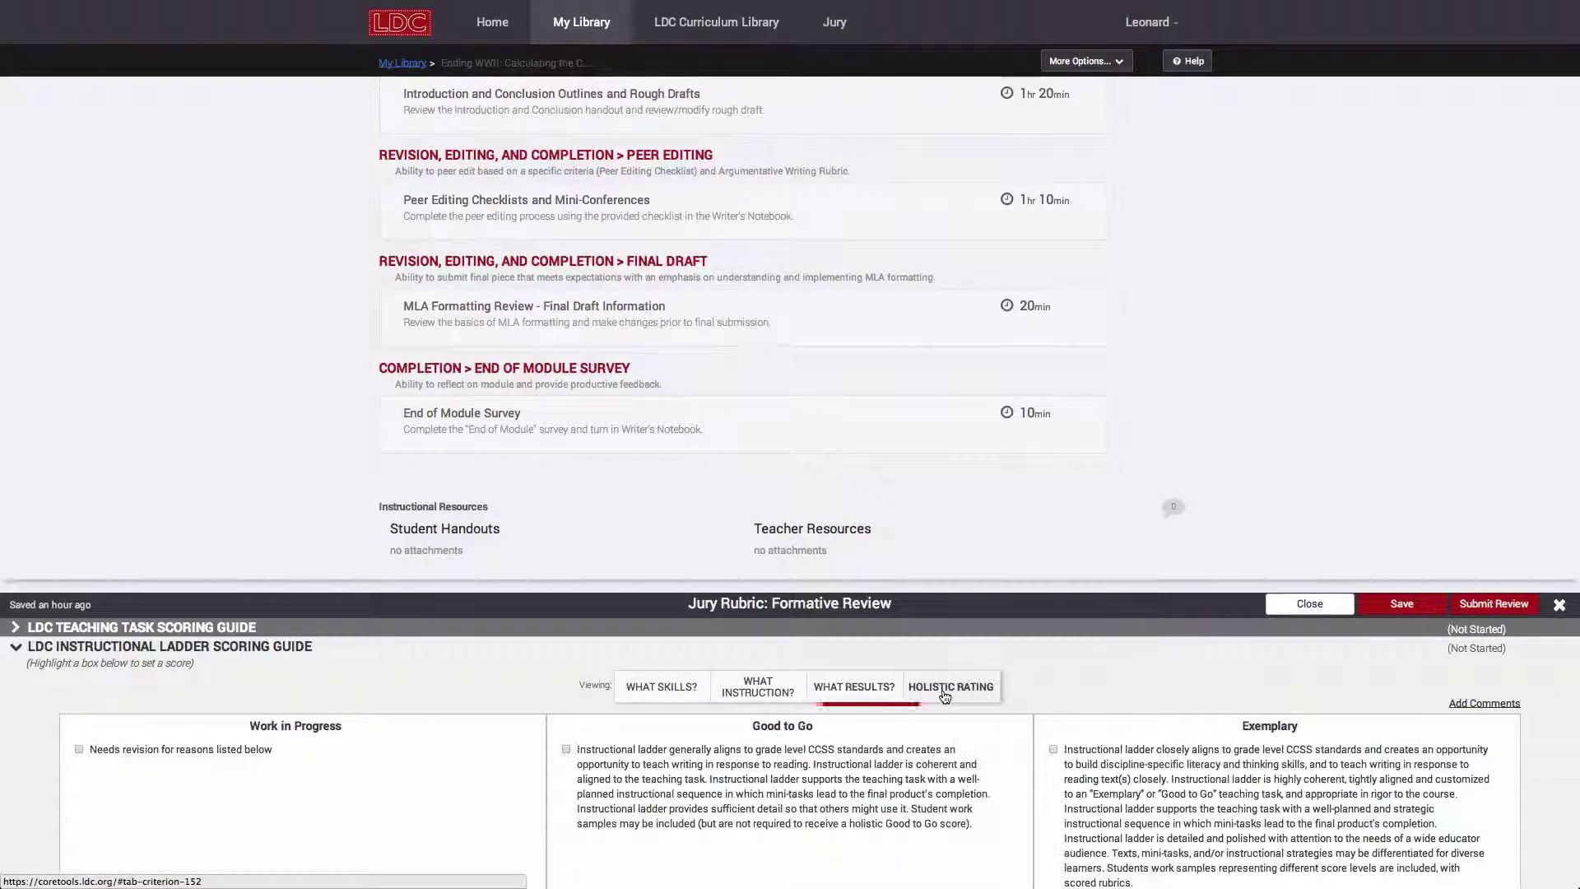
- Return to the module overview and open the Teaching Task Scoring Guide's guiding question for Task Clarity & Coherence
{"action": "scroll", "coordinate": [1313, 294], "scroll_direction": "up", "scroll_amount": 15}
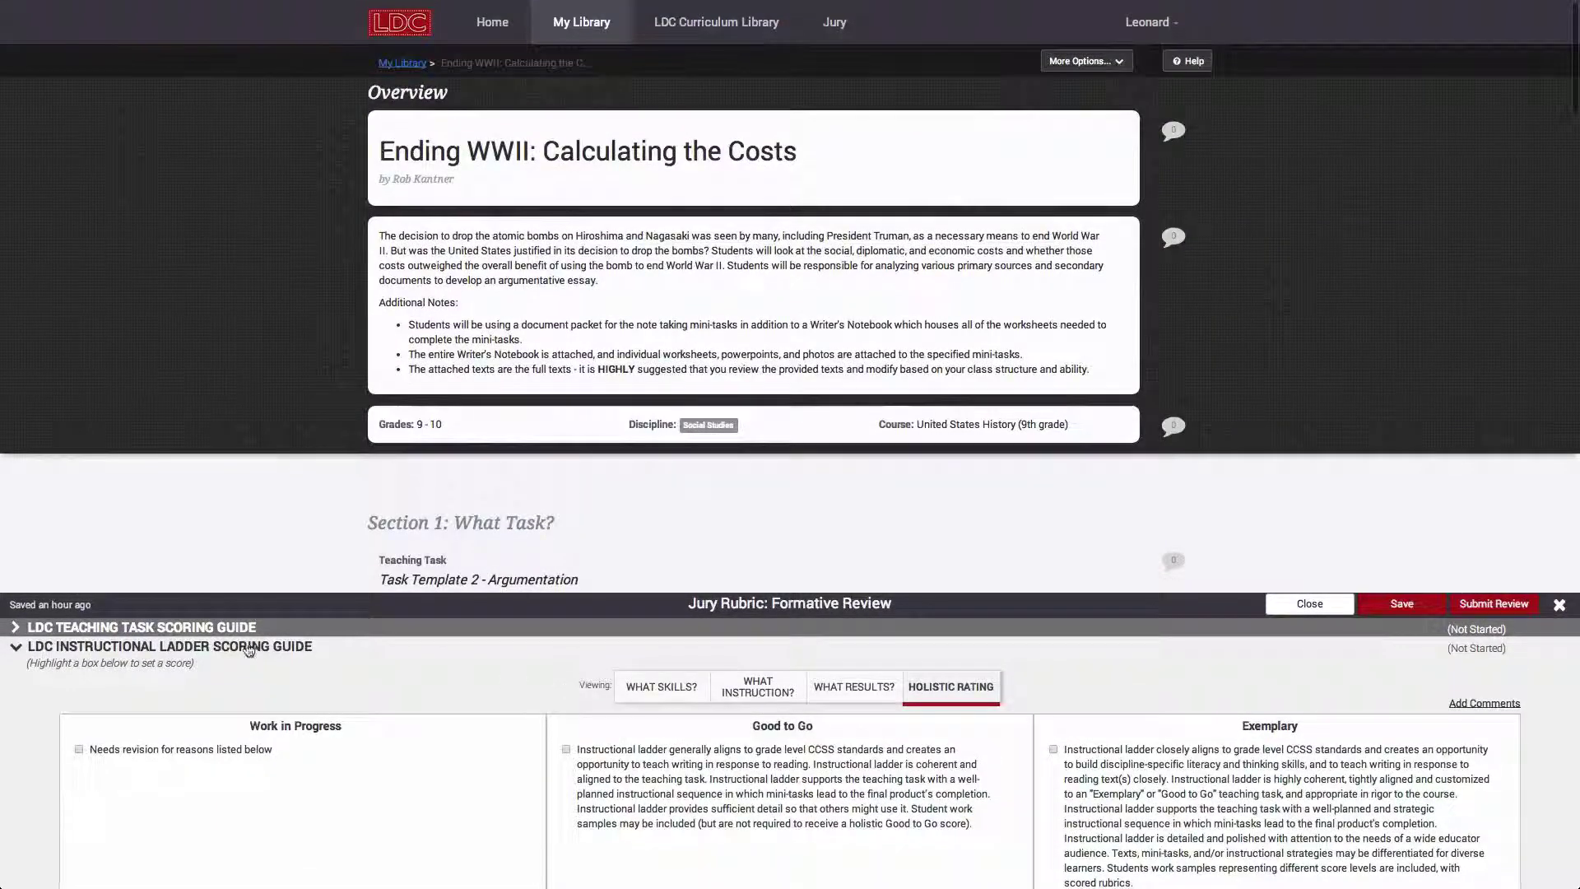
{"action": "left_click", "coordinate": [238, 627]}
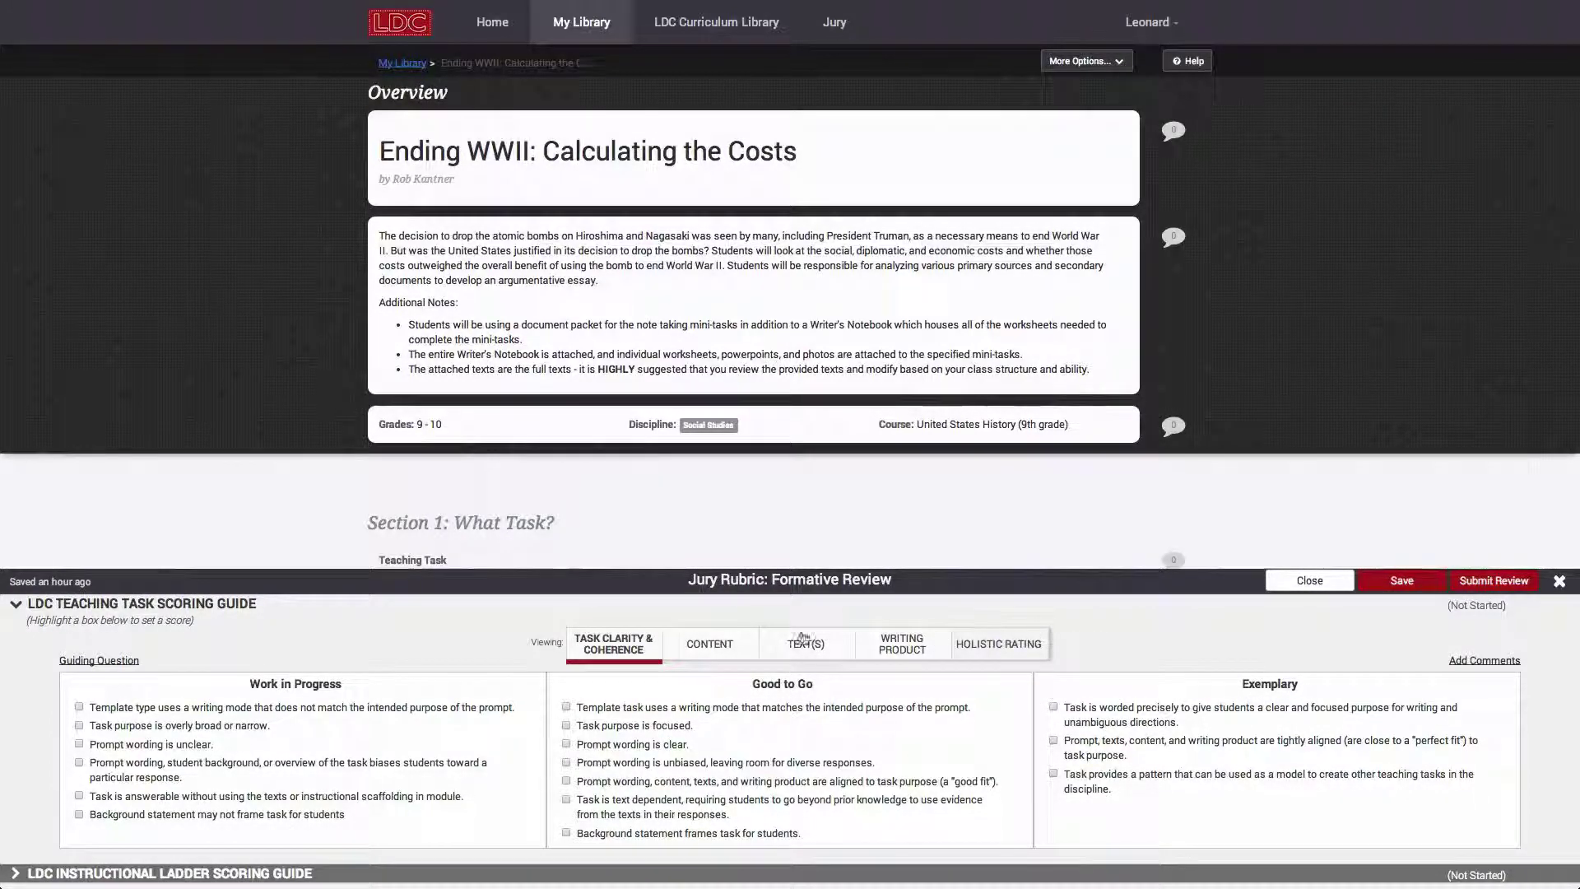
{"action": "left_click", "coordinate": [114, 663]}
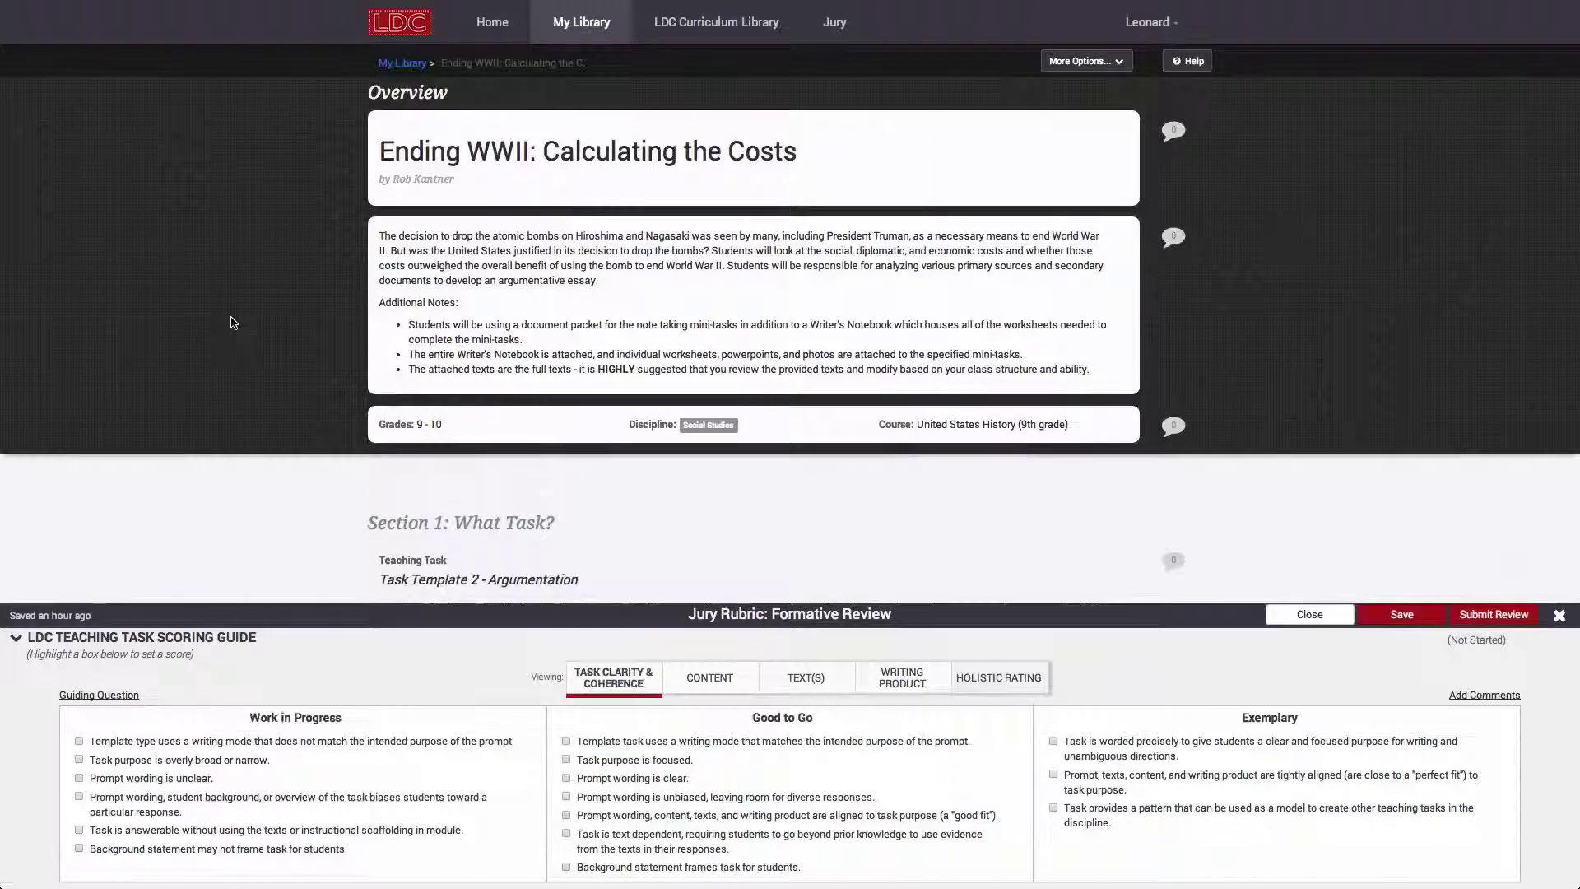
- Under Task Clarity & Coherence, check matching writing mode, focused purpose, unbiased prompt wording, "perfect fit" alignment and "Background statement may not frame task for students"
{"action": "scroll", "coordinate": [230, 316], "scroll_direction": "down", "scroll_amount": 3}
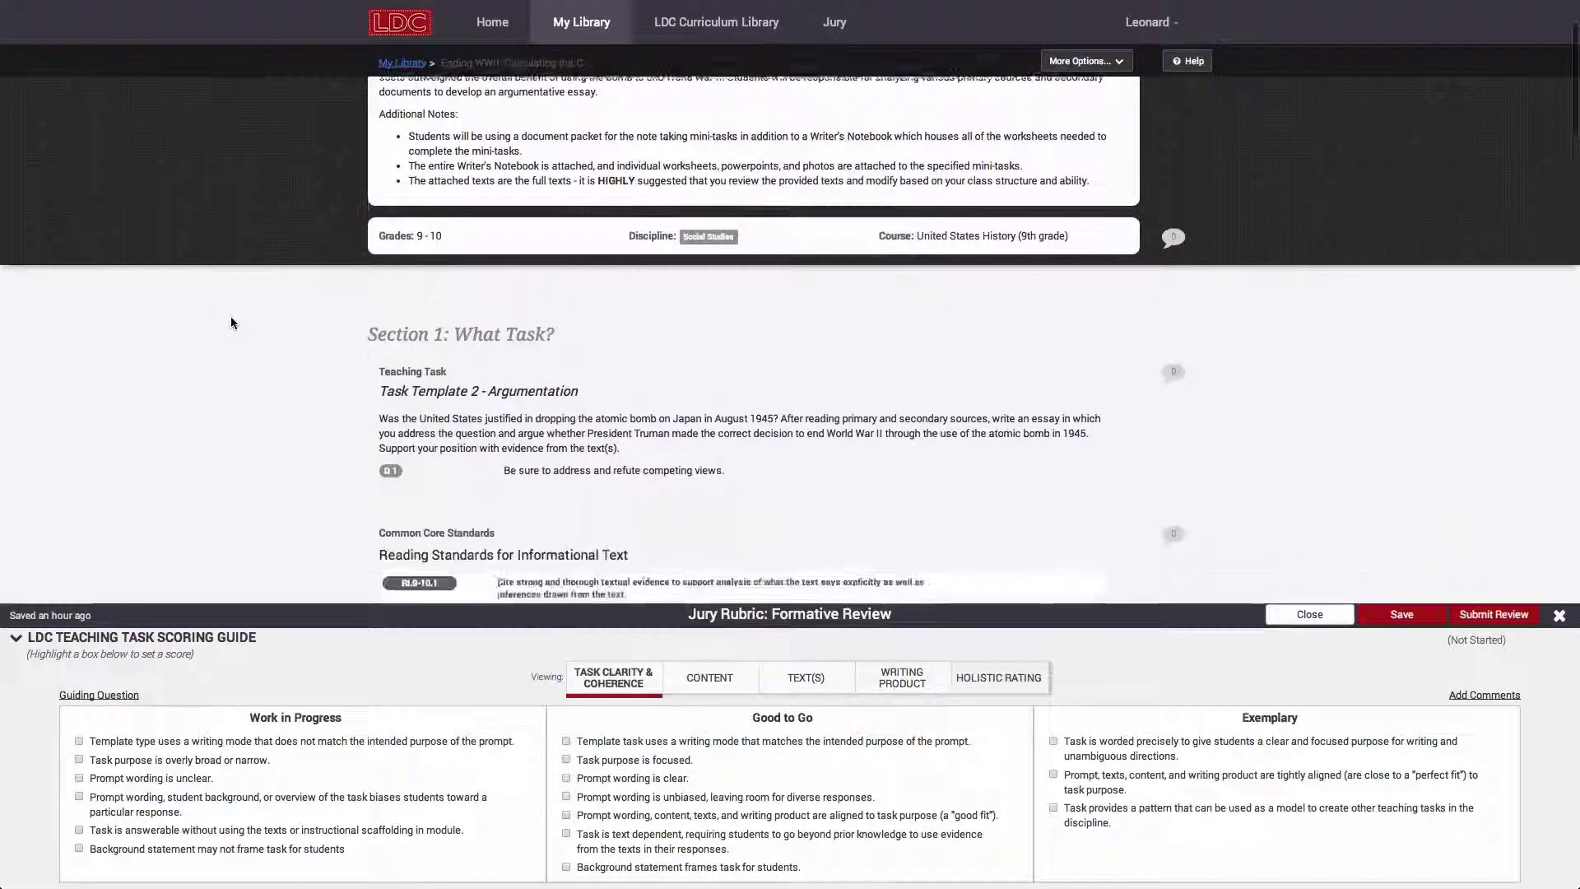
{"action": "scroll", "coordinate": [230, 323], "scroll_direction": "down", "scroll_amount": 1}
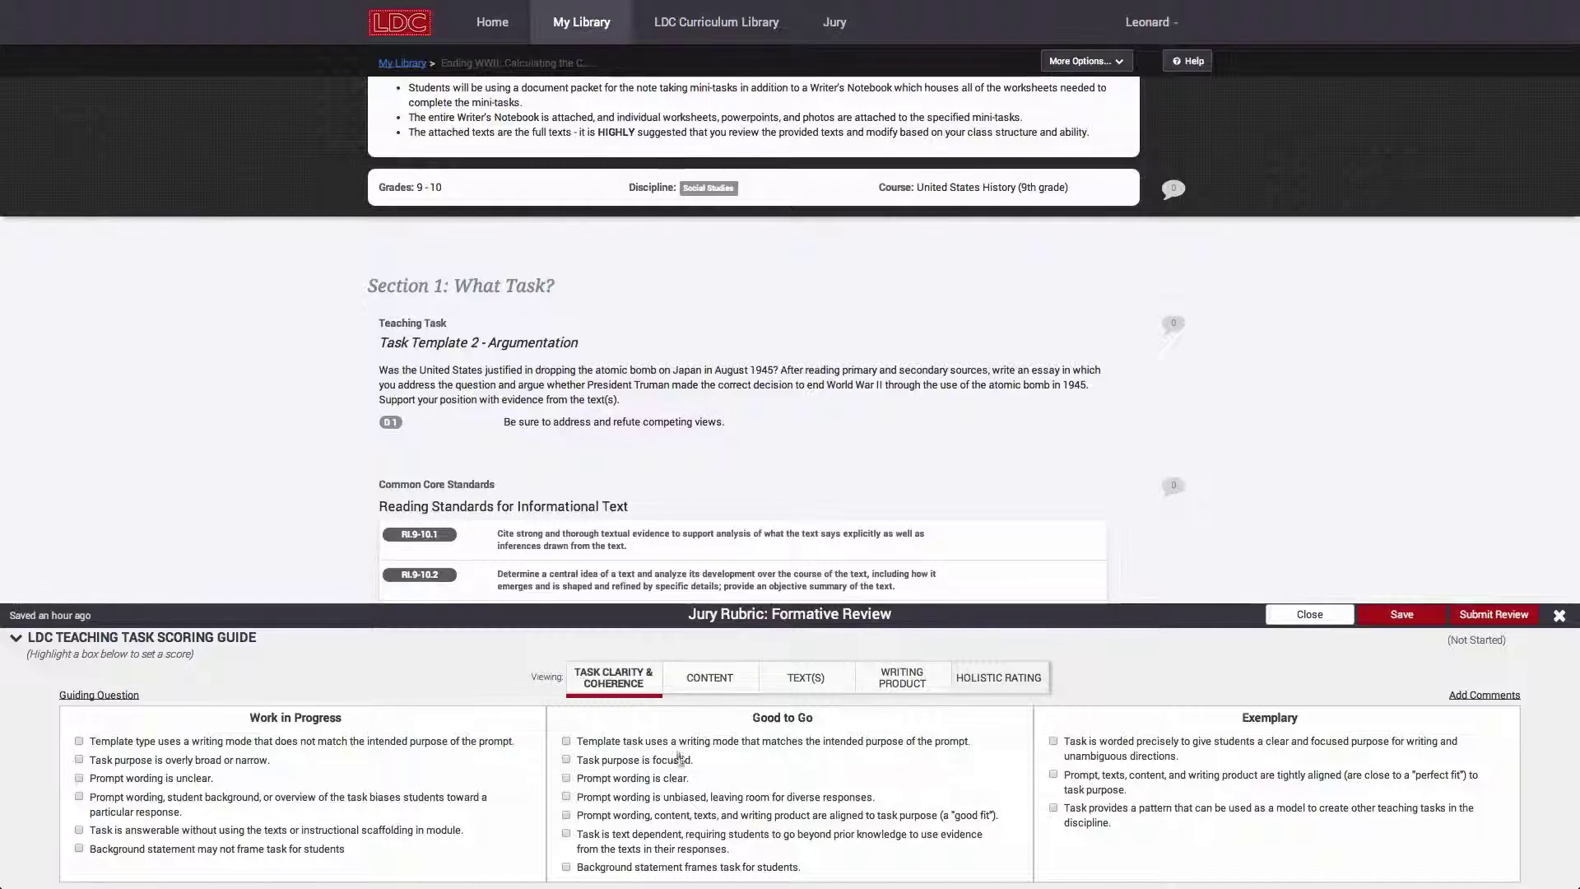
{"action": "left_click", "coordinate": [611, 740]}
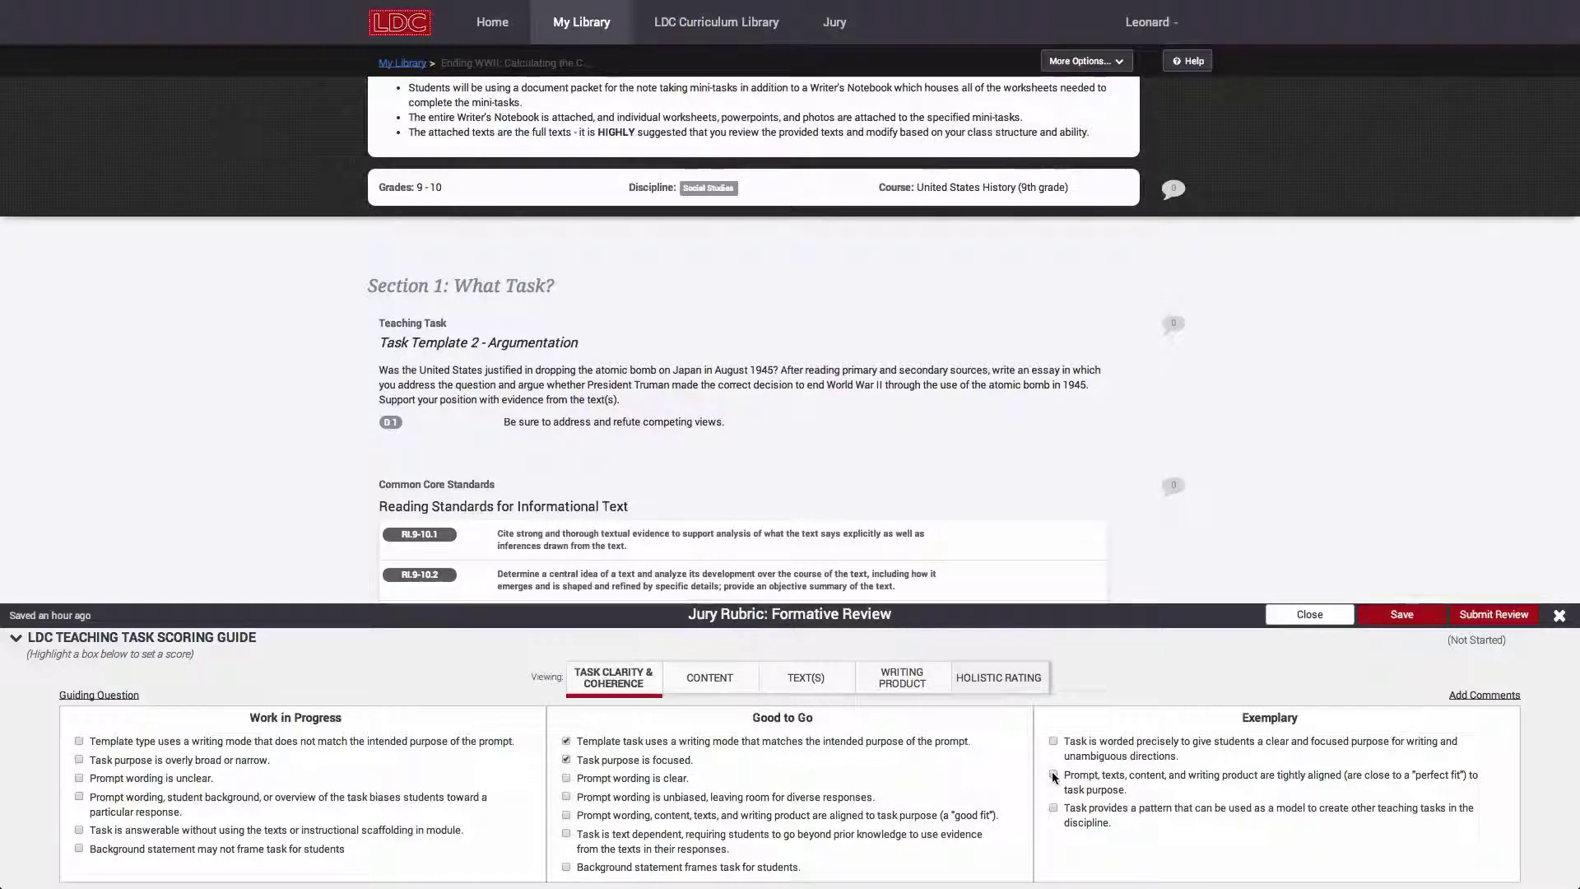
{"action": "left_click", "coordinate": [566, 798]}
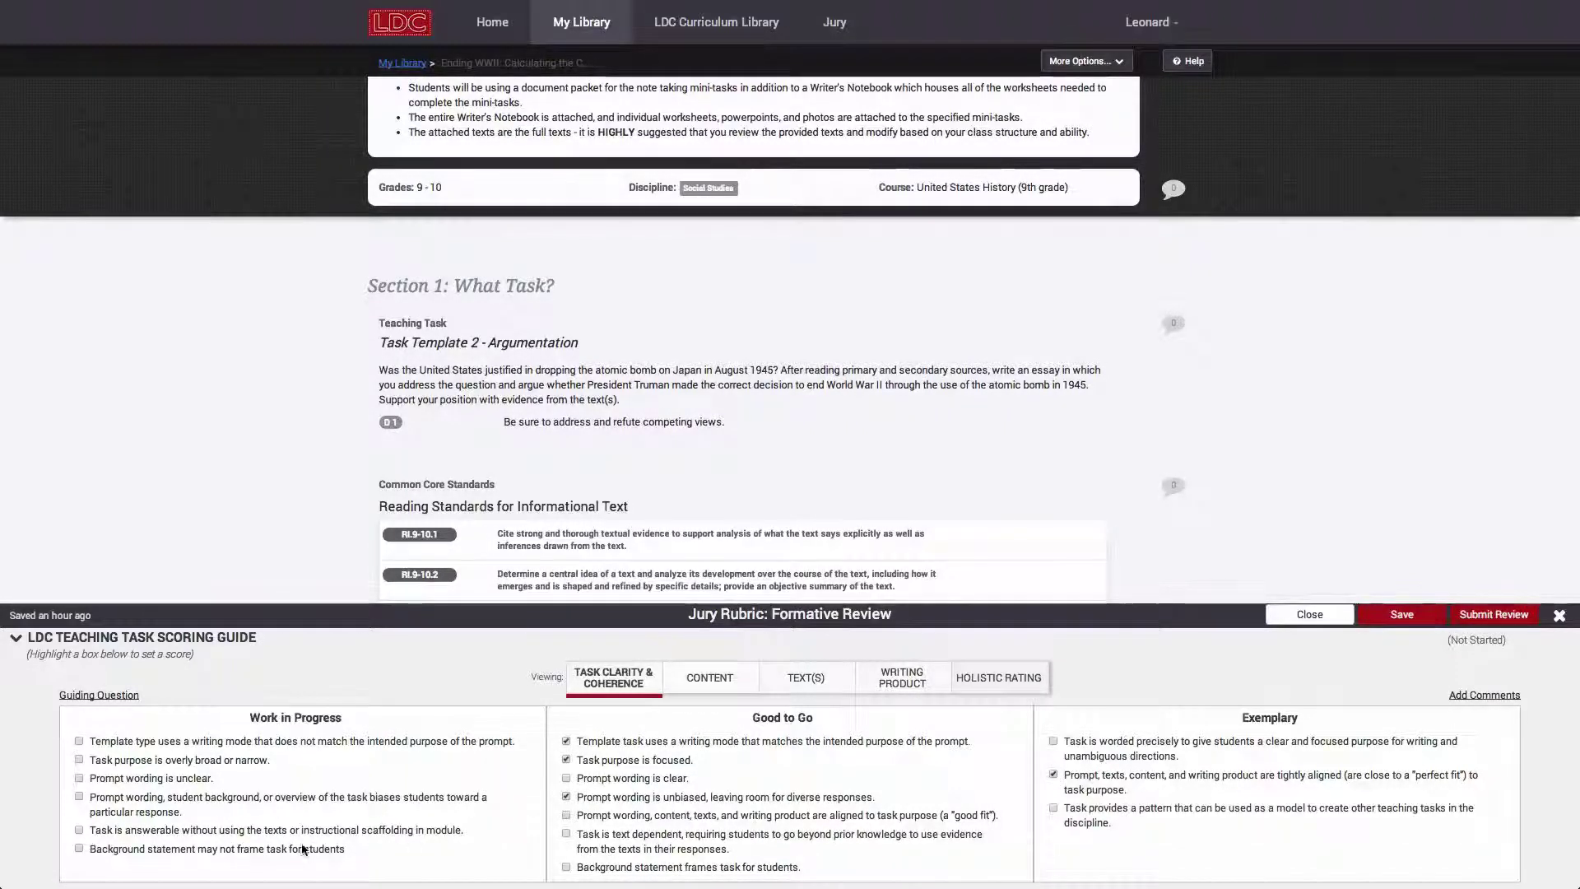
{"action": "left_click", "coordinate": [79, 847]}
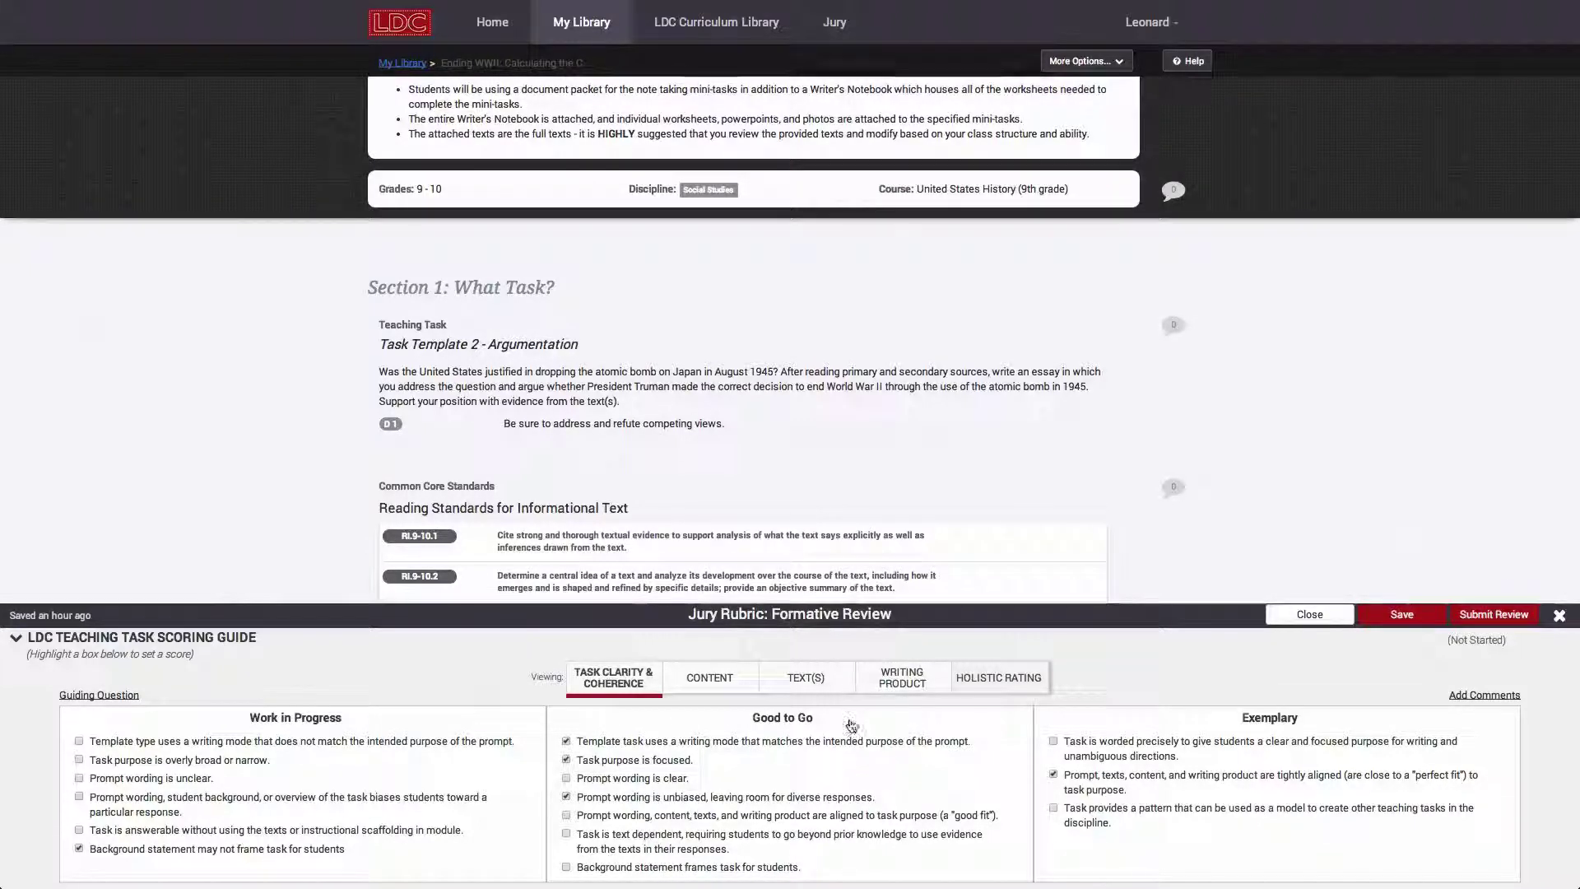
- Try the Work in Progress and Exemplary scores for Task Clarity & Coherence and settle on Good to Go
{"action": "left_click", "coordinate": [807, 721]}
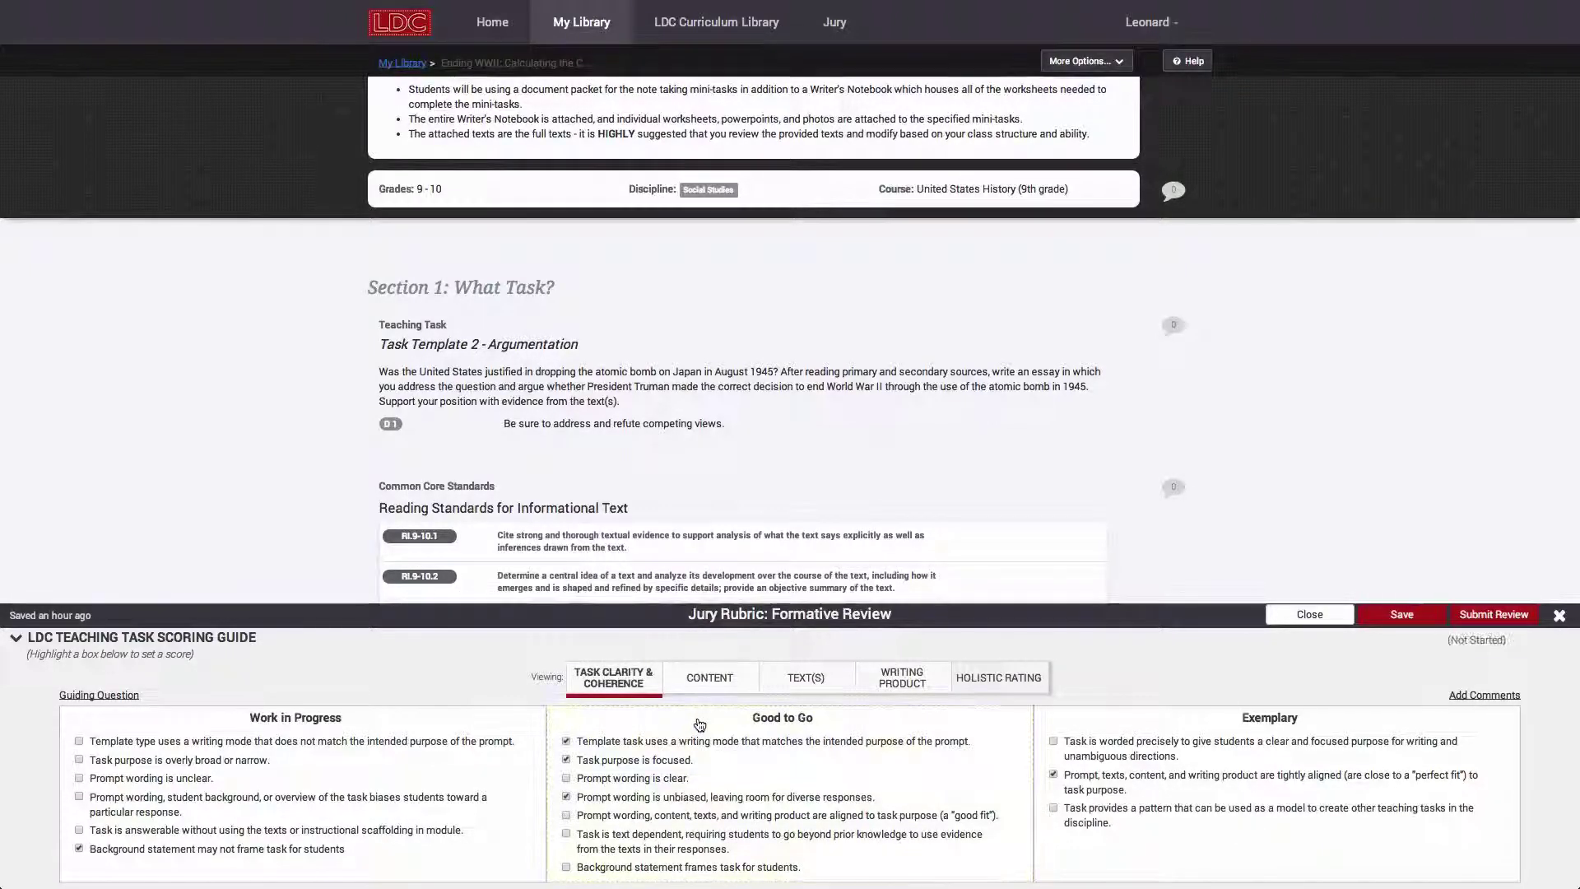
{"action": "left_click", "coordinate": [501, 725]}
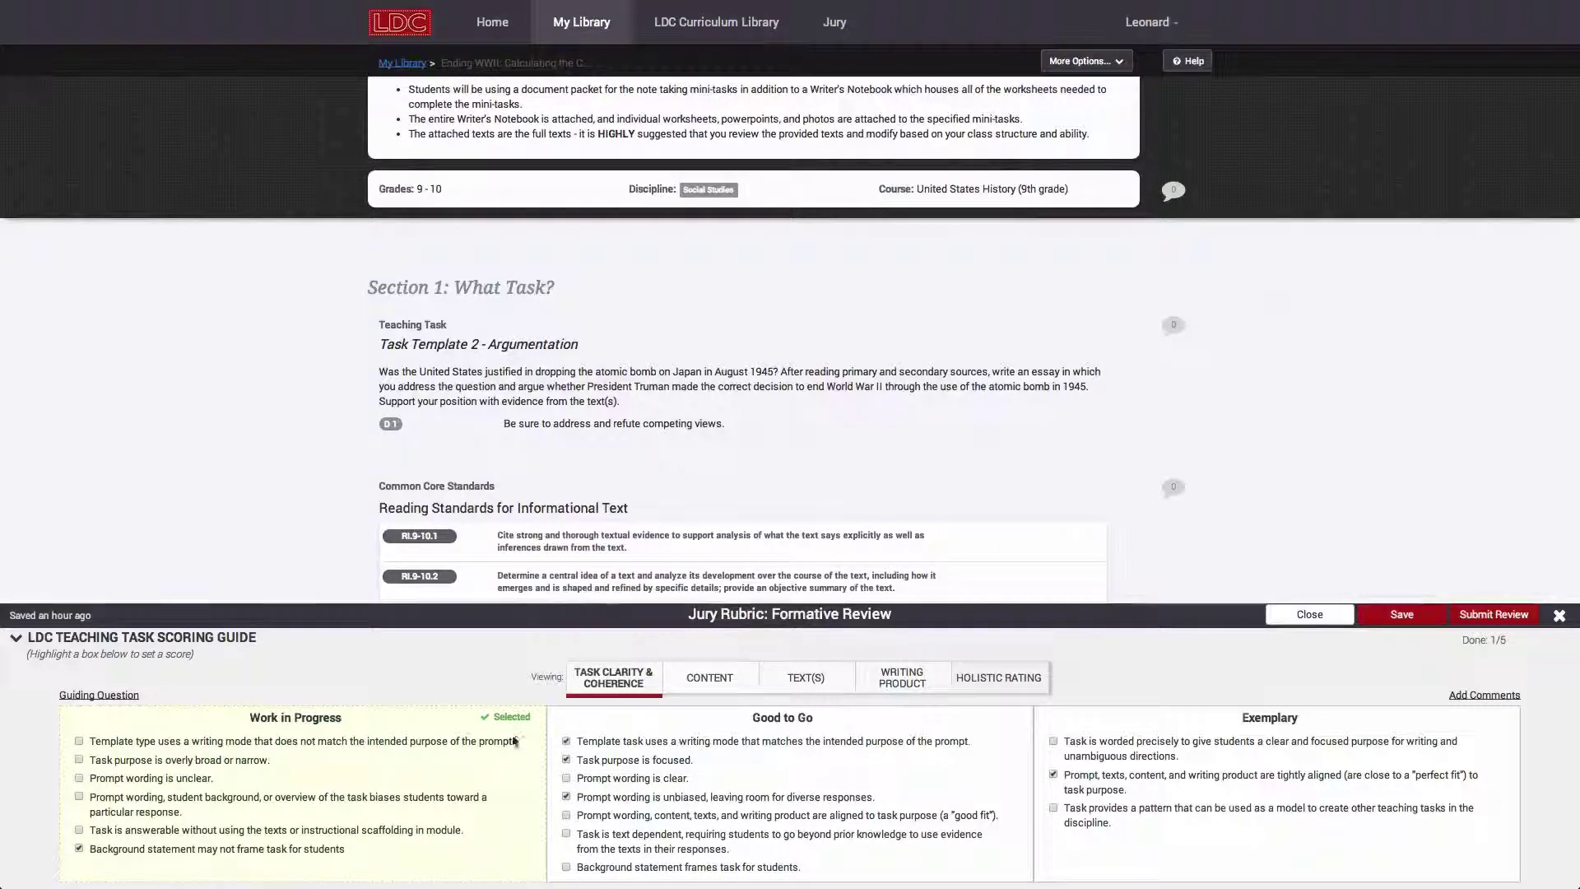
{"action": "left_click", "coordinate": [525, 743]}
{"action": "left_click", "coordinate": [1106, 732]}
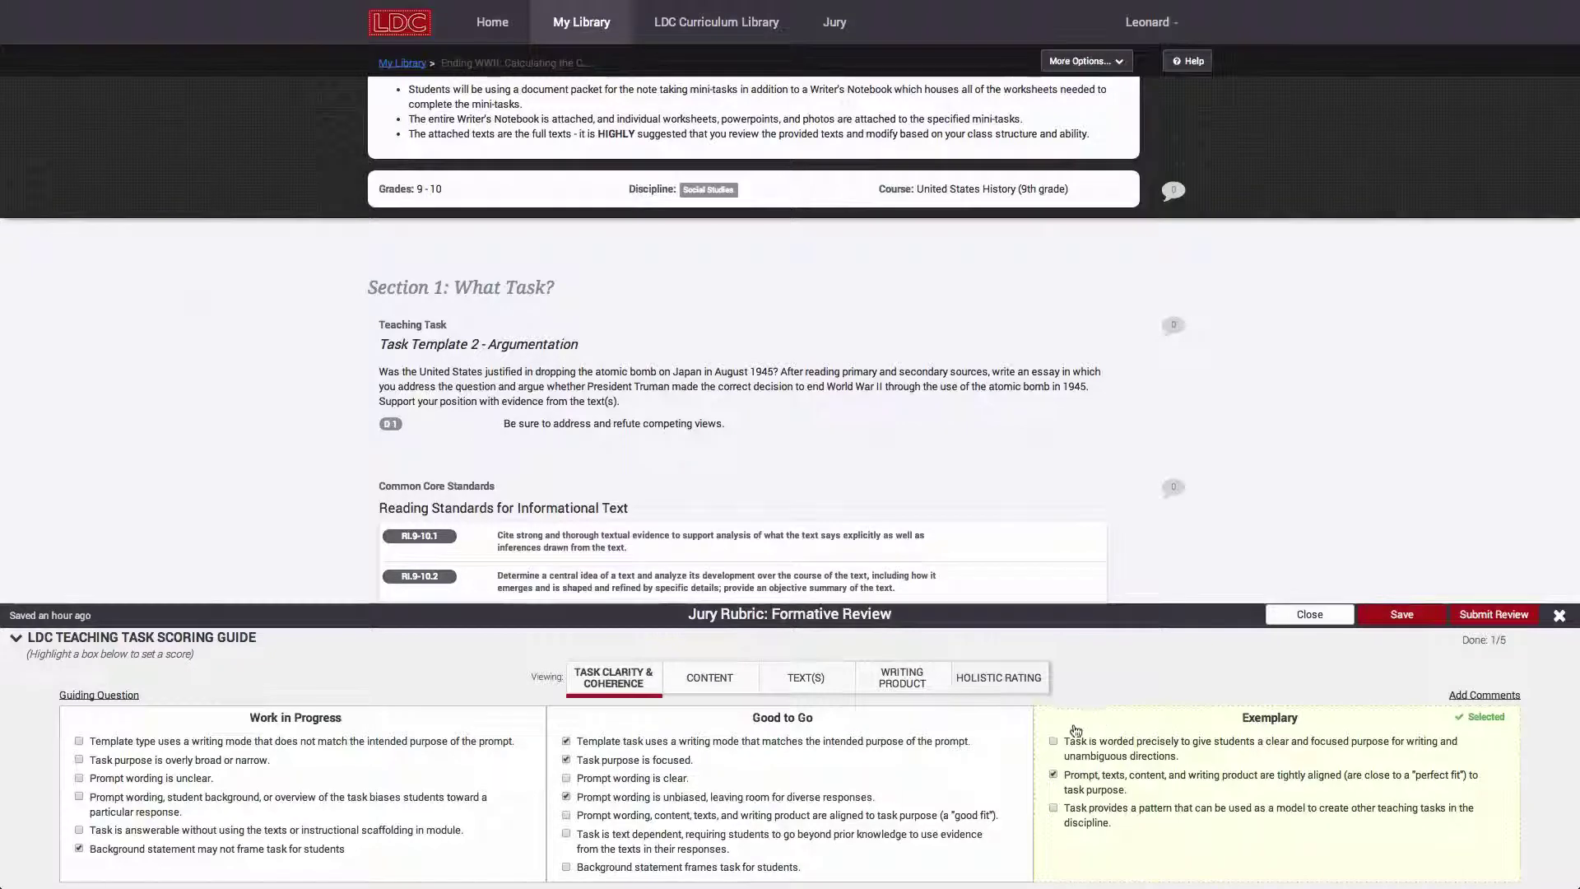
{"action": "left_click", "coordinate": [923, 725]}
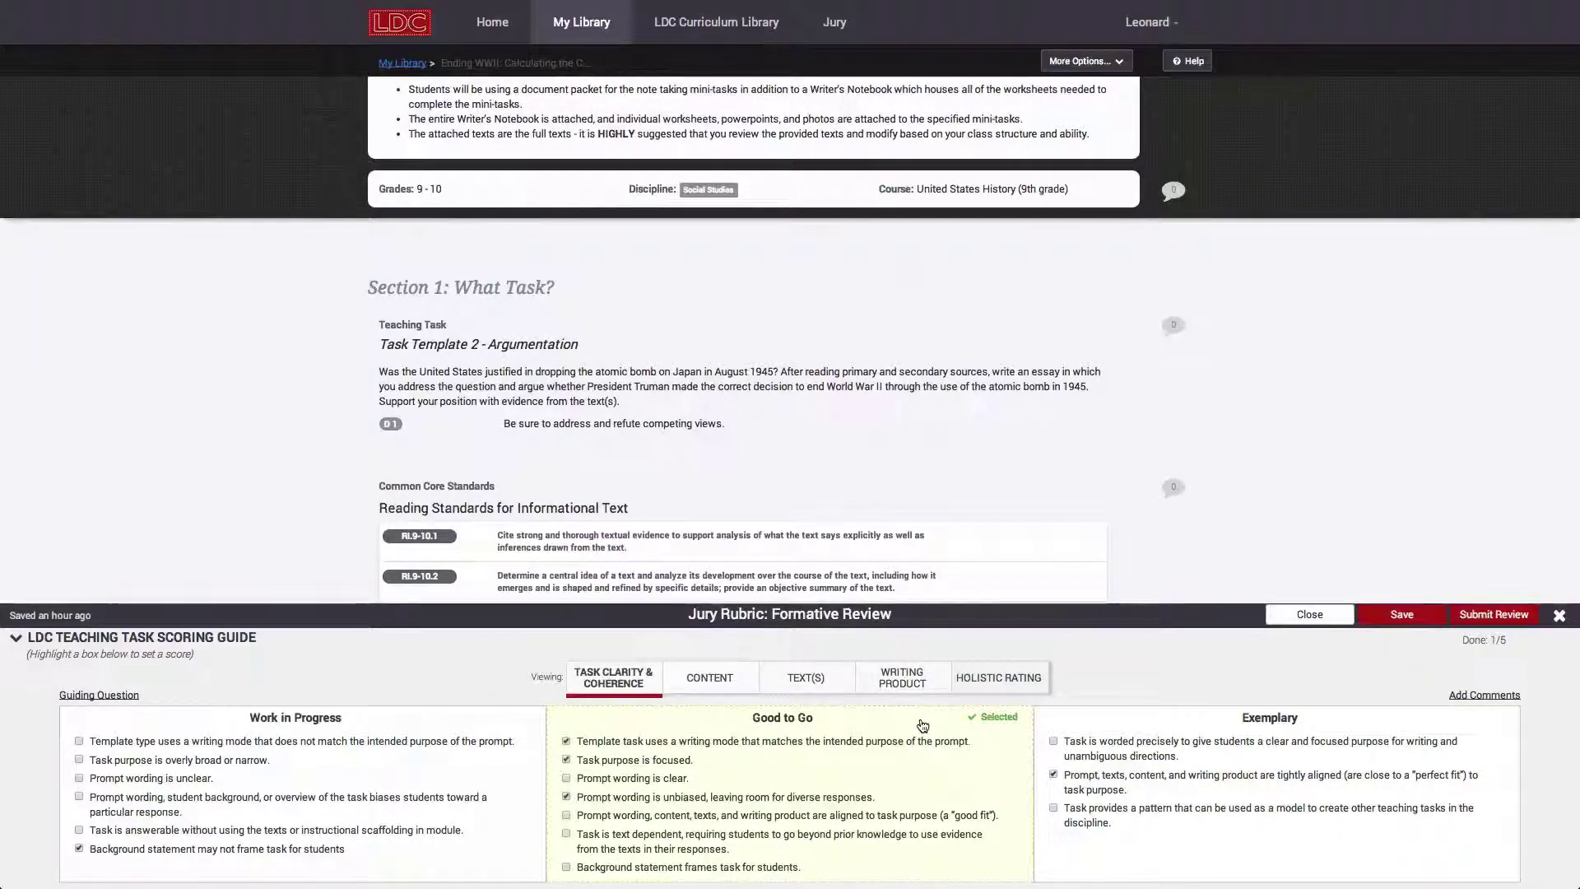
- Comment on Task Clarity & Coherence, praising the clear prompt, requesting a background statement and suggesting rewording about ending WWII with the atomic bomb; save the review
{"action": "left_click", "coordinate": [1484, 696]}
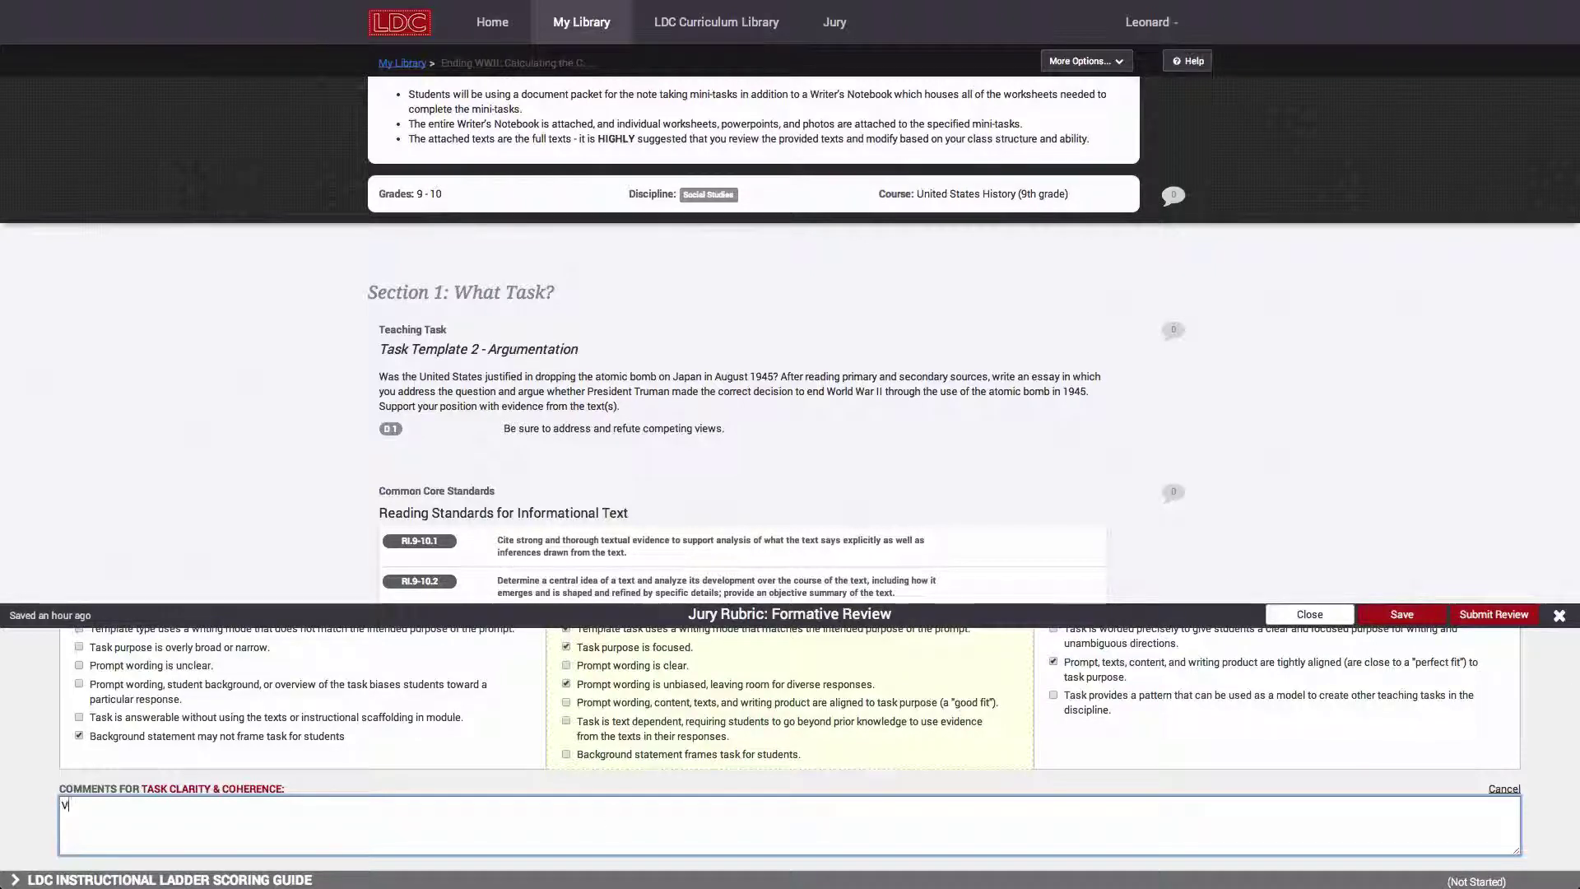
{"action": "type", "text": "Very clear prompt. A near perfect argumentation task."}
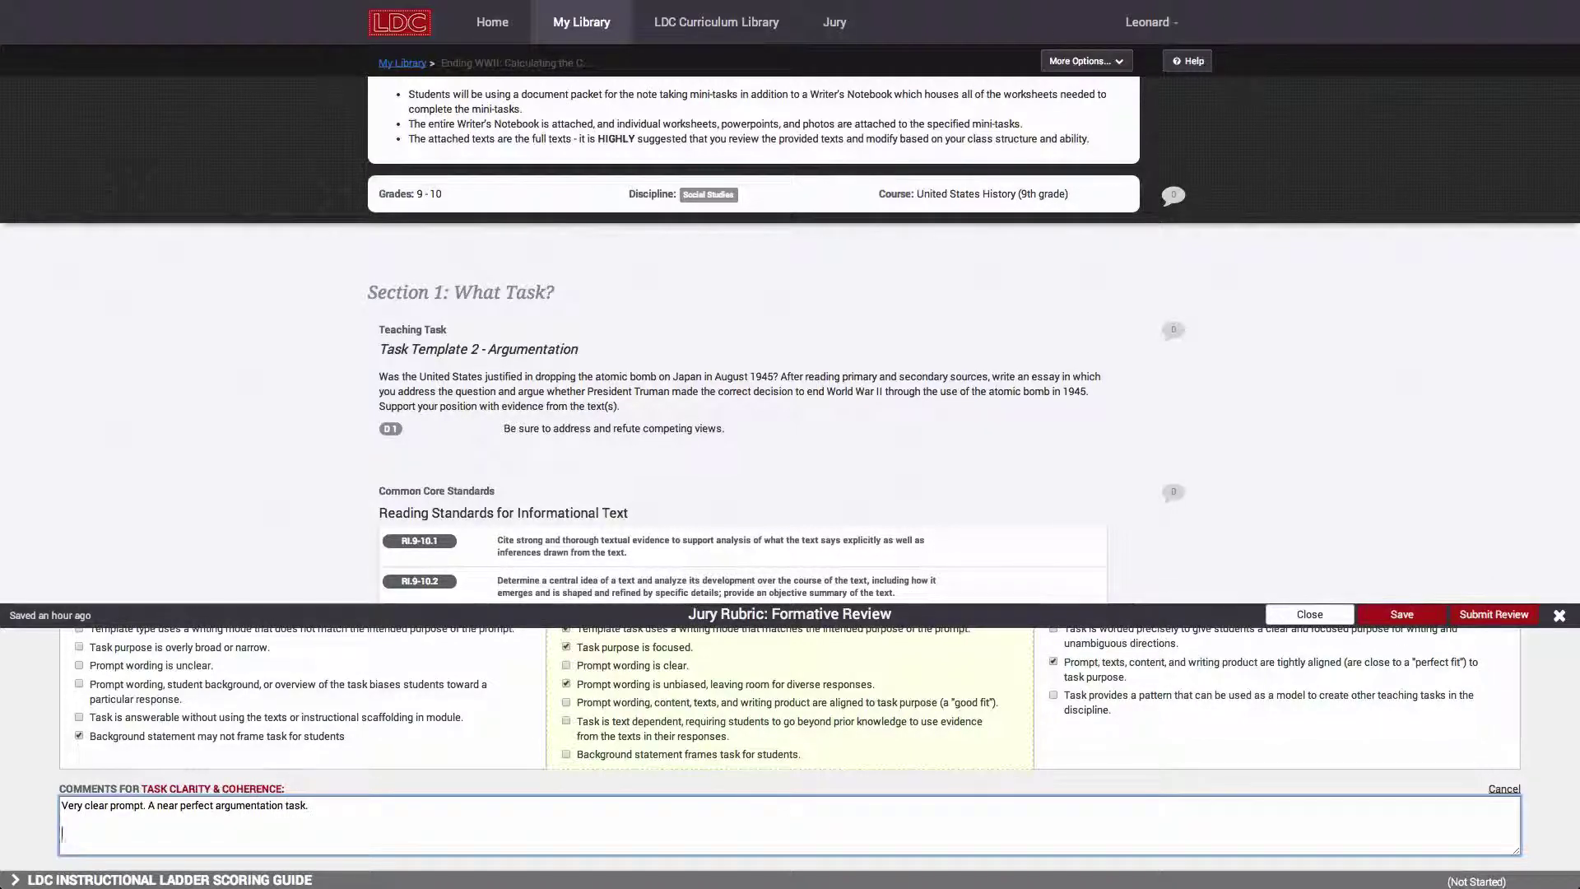
{"action": "key", "text": "BackSpace"}
{"action": "type", "text": "se add a background statement."}
{"action": "key", "text": "Return"}
{"action": "key", "text": "Return"}
{"action": "type", "text": "Al"}
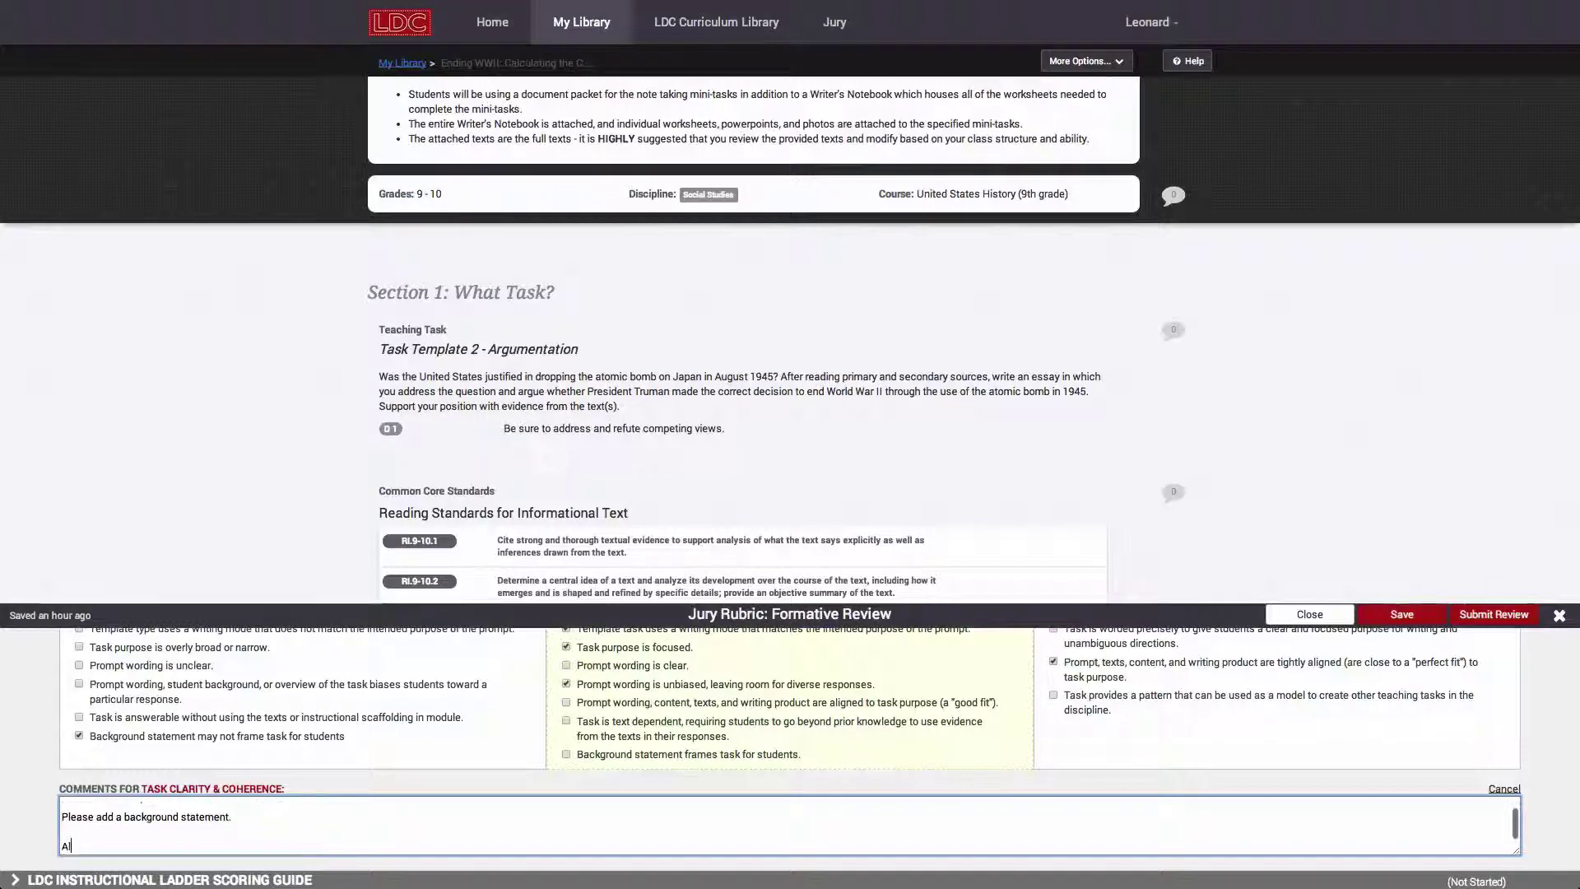
{"action": "type", "text": "so"}
{"action": "type", "text": "bomb."}
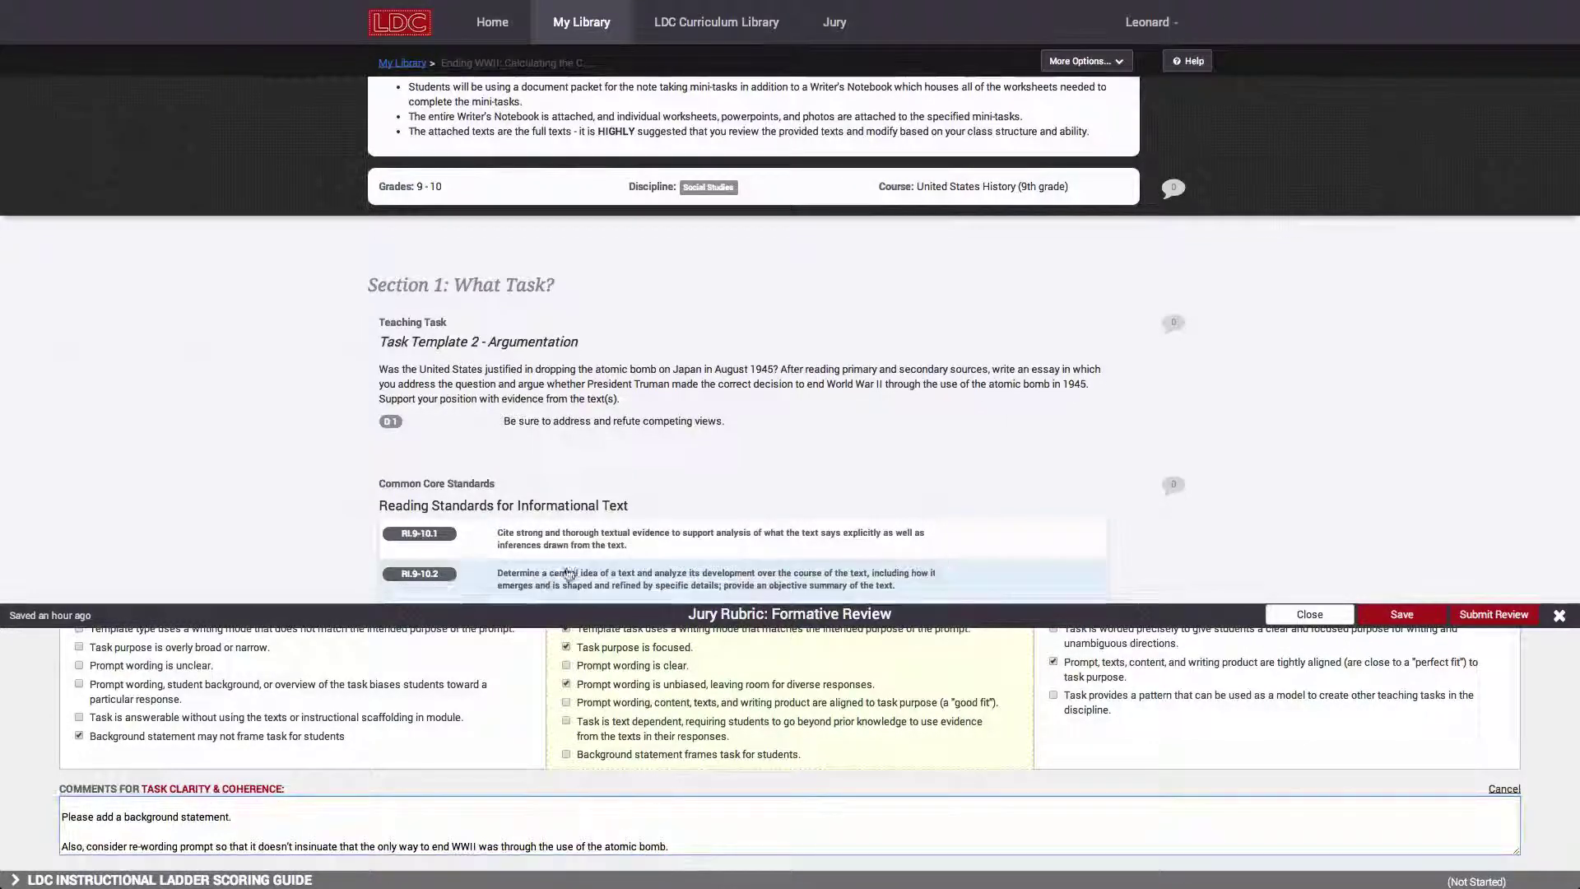
{"action": "left_click", "coordinate": [1382, 616]}
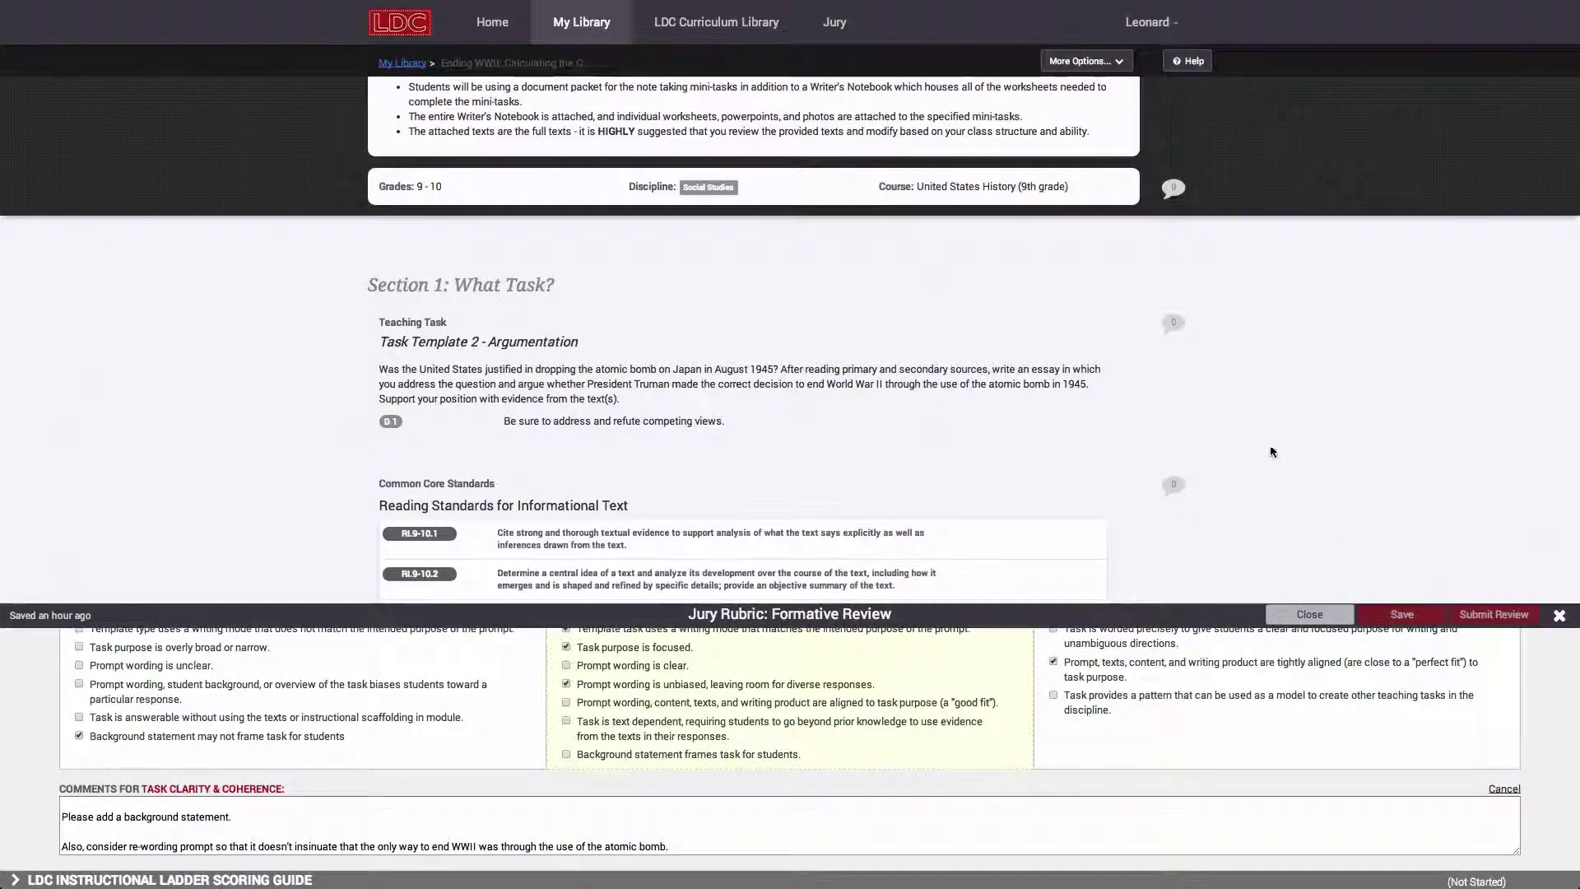
- Write an inline comment on the module's Texts: "Consider moving the writer's notebook from the texts section to the attachments section at the end."
{"action": "scroll", "coordinate": [1206, 374], "scroll_direction": "down", "scroll_amount": 2}
{"action": "scroll", "coordinate": [1206, 380], "scroll_direction": "down", "scroll_amount": 15}
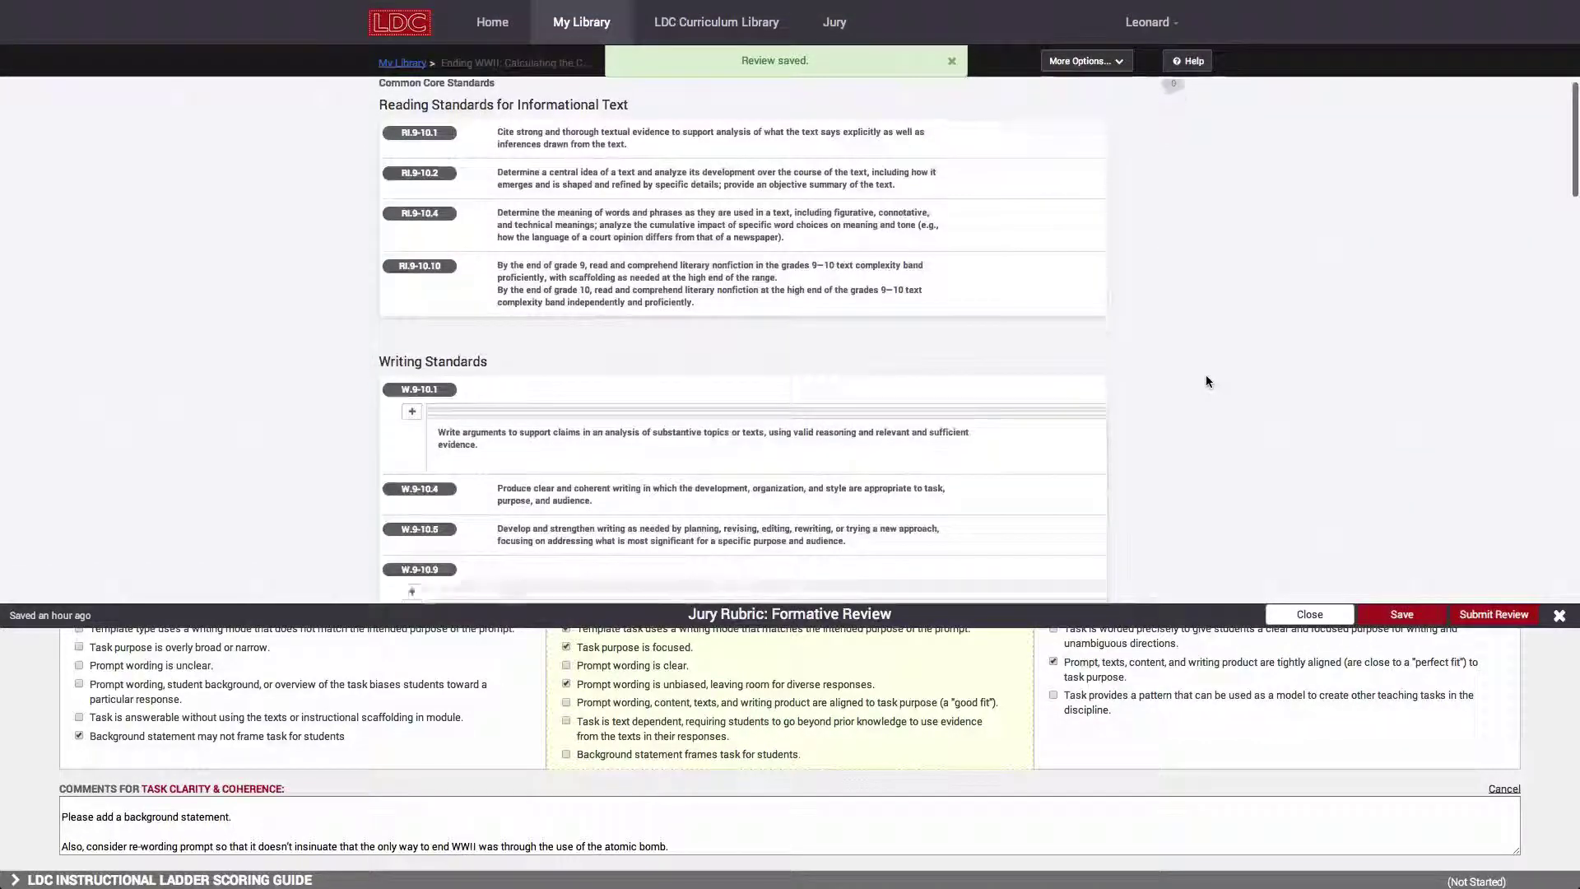
{"action": "left_click", "coordinate": [1172, 249]}
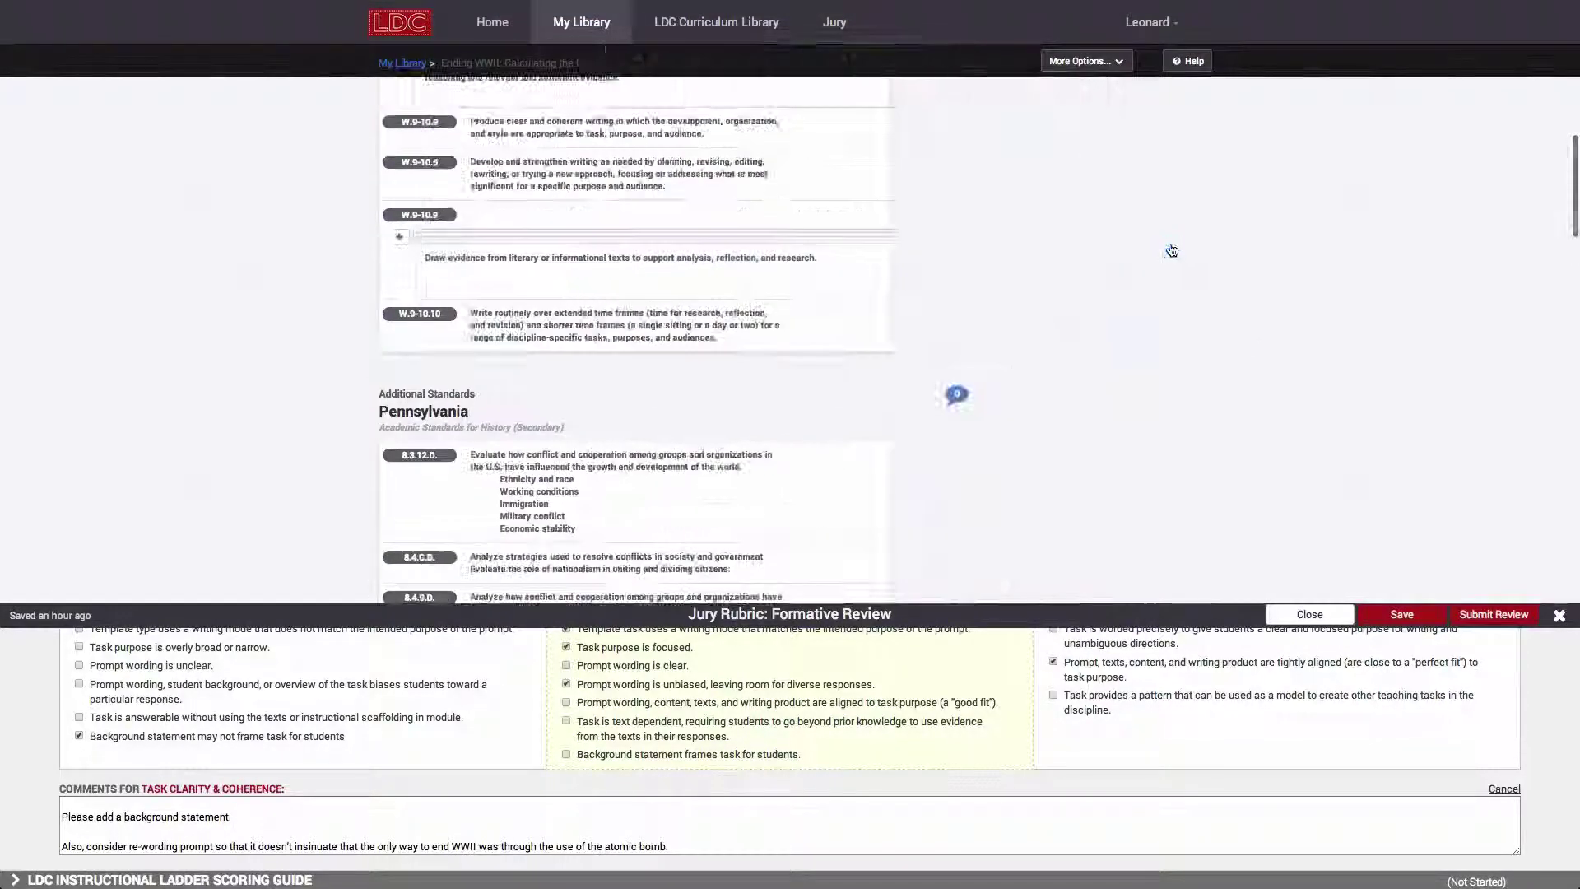
{"action": "left_click", "coordinate": [1046, 411]}
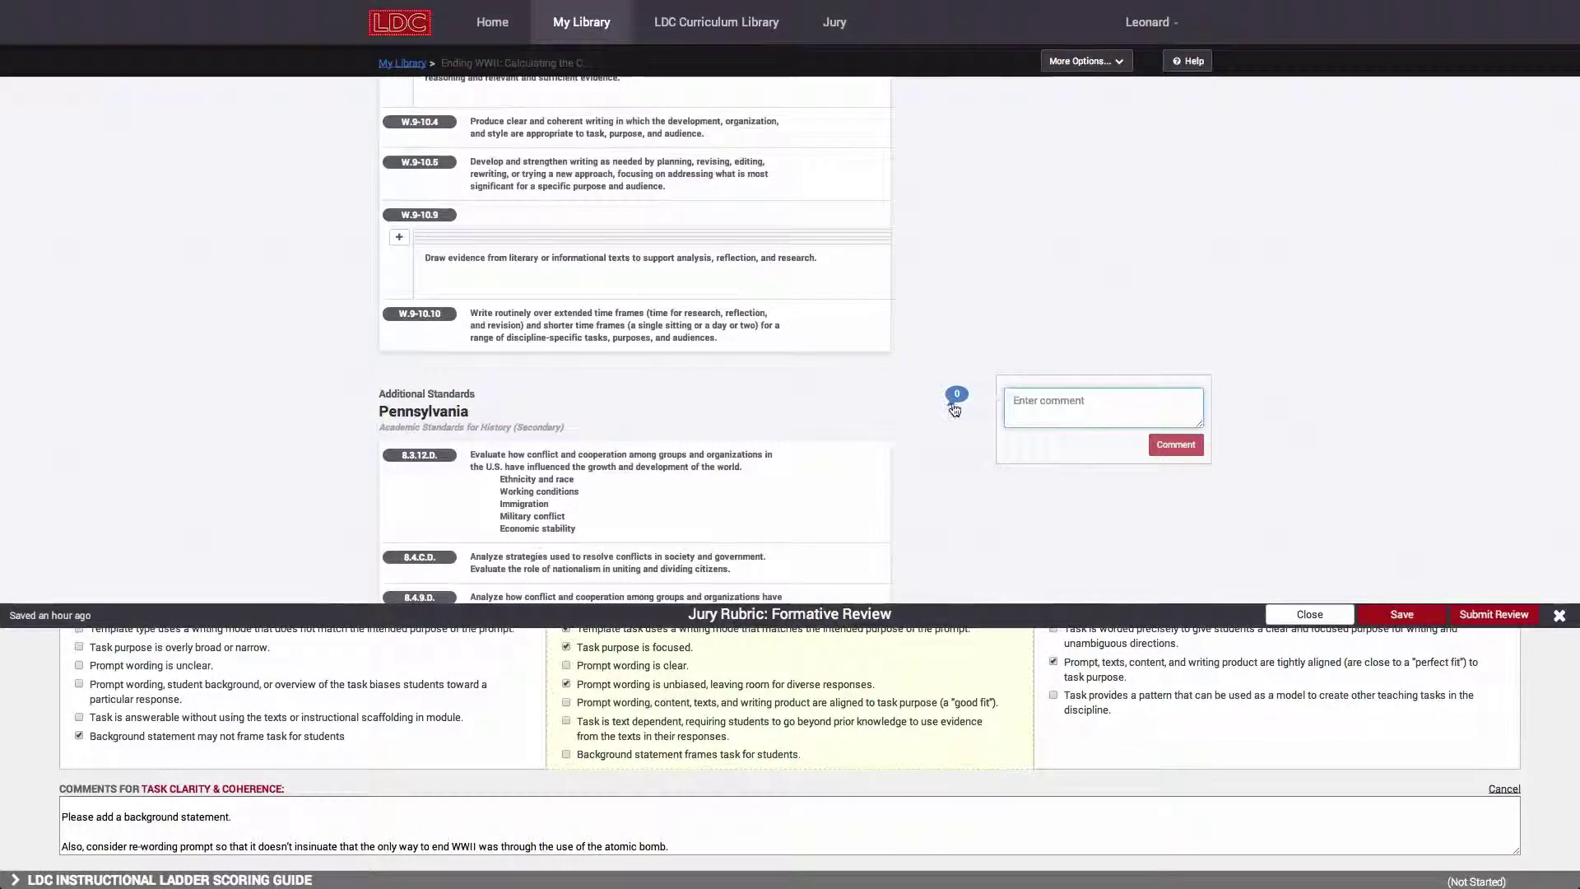
{"action": "scroll", "coordinate": [976, 460], "scroll_direction": "down", "scroll_amount": 15}
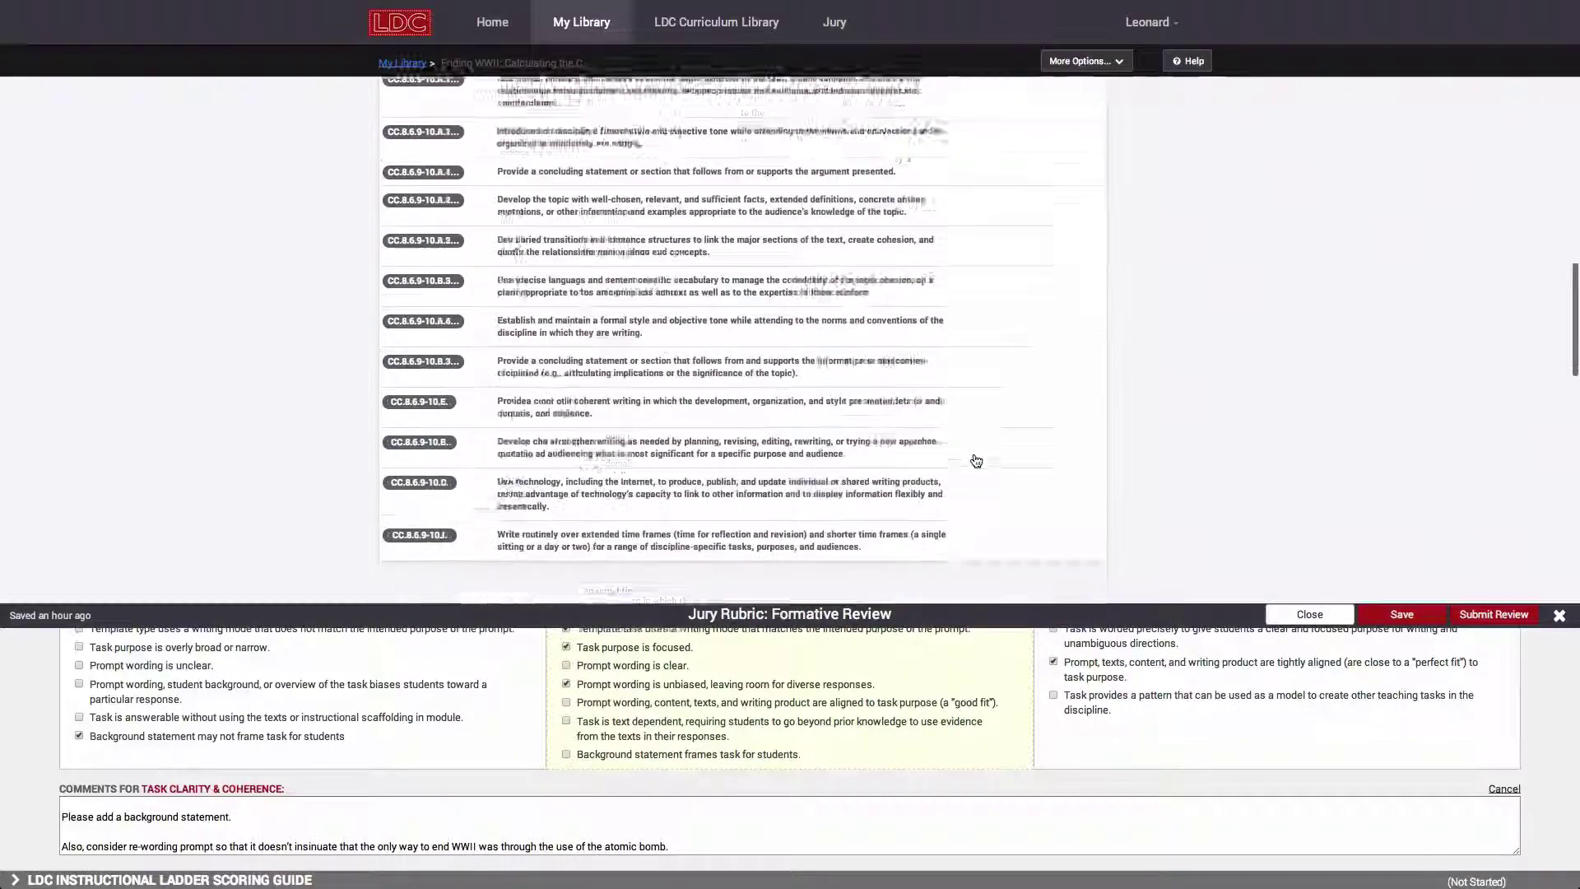
{"action": "scroll", "coordinate": [1172, 354], "scroll_direction": "up", "scroll_amount": 5}
{"action": "scroll", "coordinate": [1111, 492], "scroll_direction": "down", "scroll_amount": 3}
{"action": "left_click", "coordinate": [1119, 490]}
{"action": "type", "text": "Consi"}
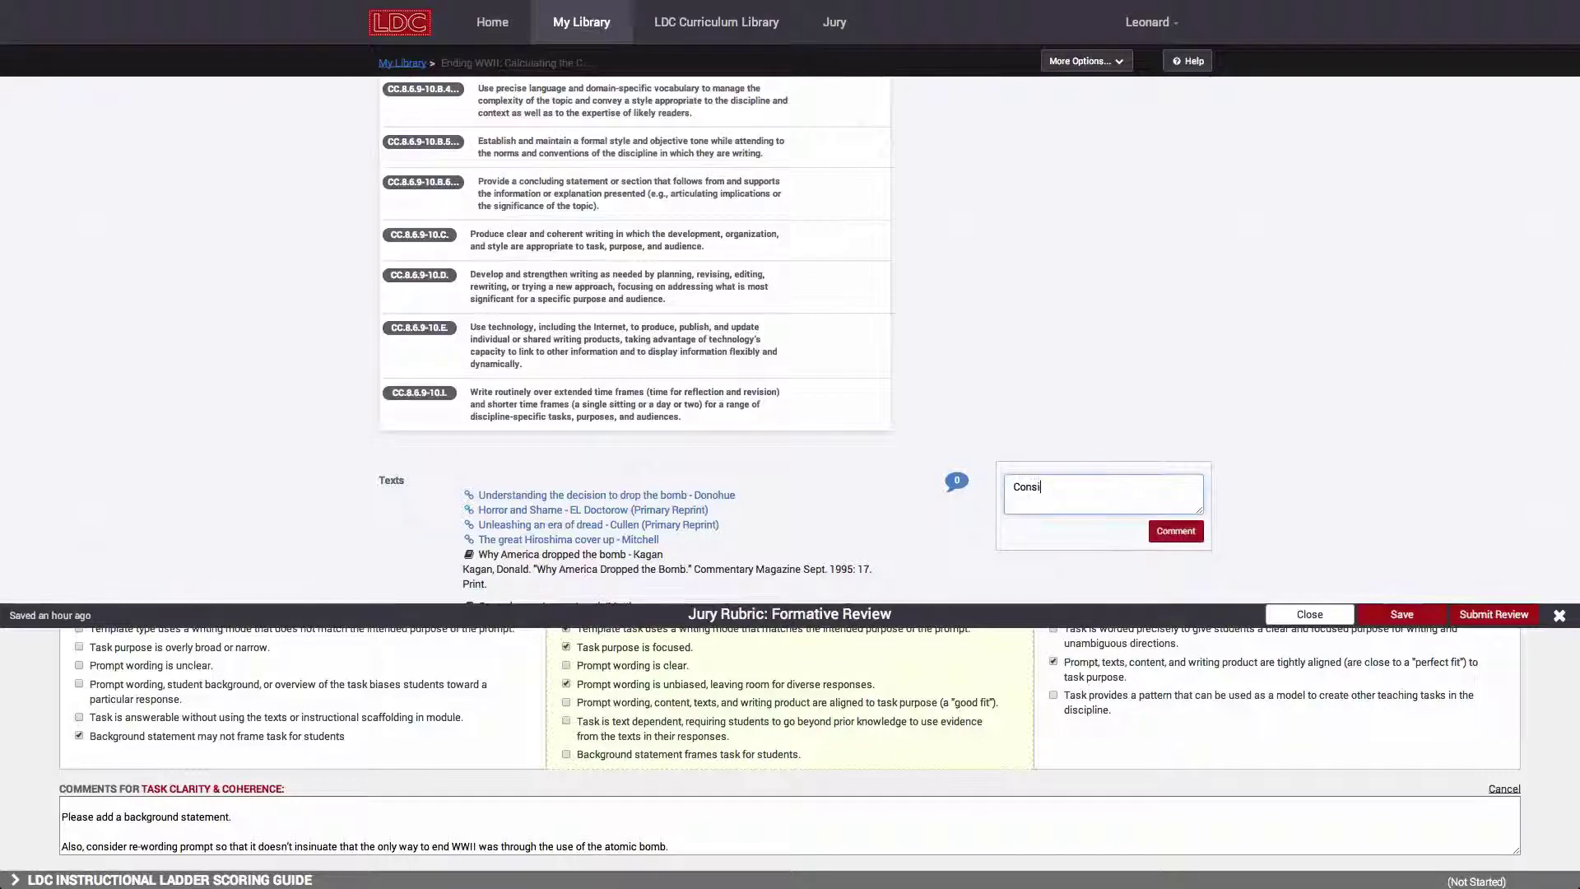
{"action": "type", "text": "der moving the writer's notebook from the texts section to the attachments section at the end."}
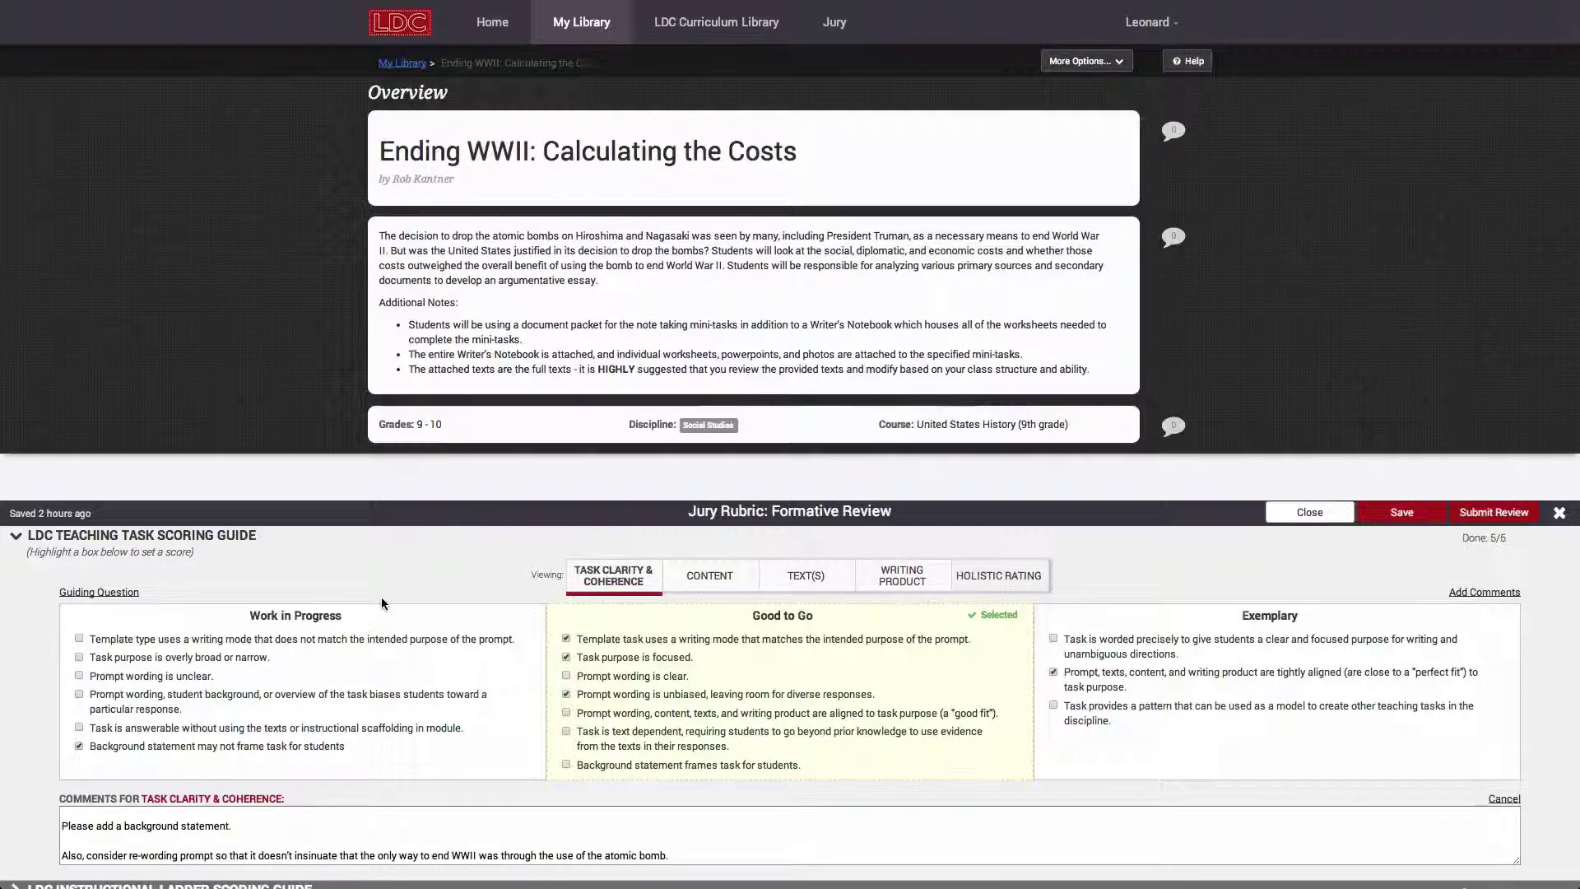
- Check the scores and comments entered for Task Clarity & Coherence, Content, Text(s) and Holistic Rating in the Teaching Task Scoring Guide
{"action": "scroll", "coordinate": [499, 691], "scroll_direction": "down", "scroll_amount": 2}
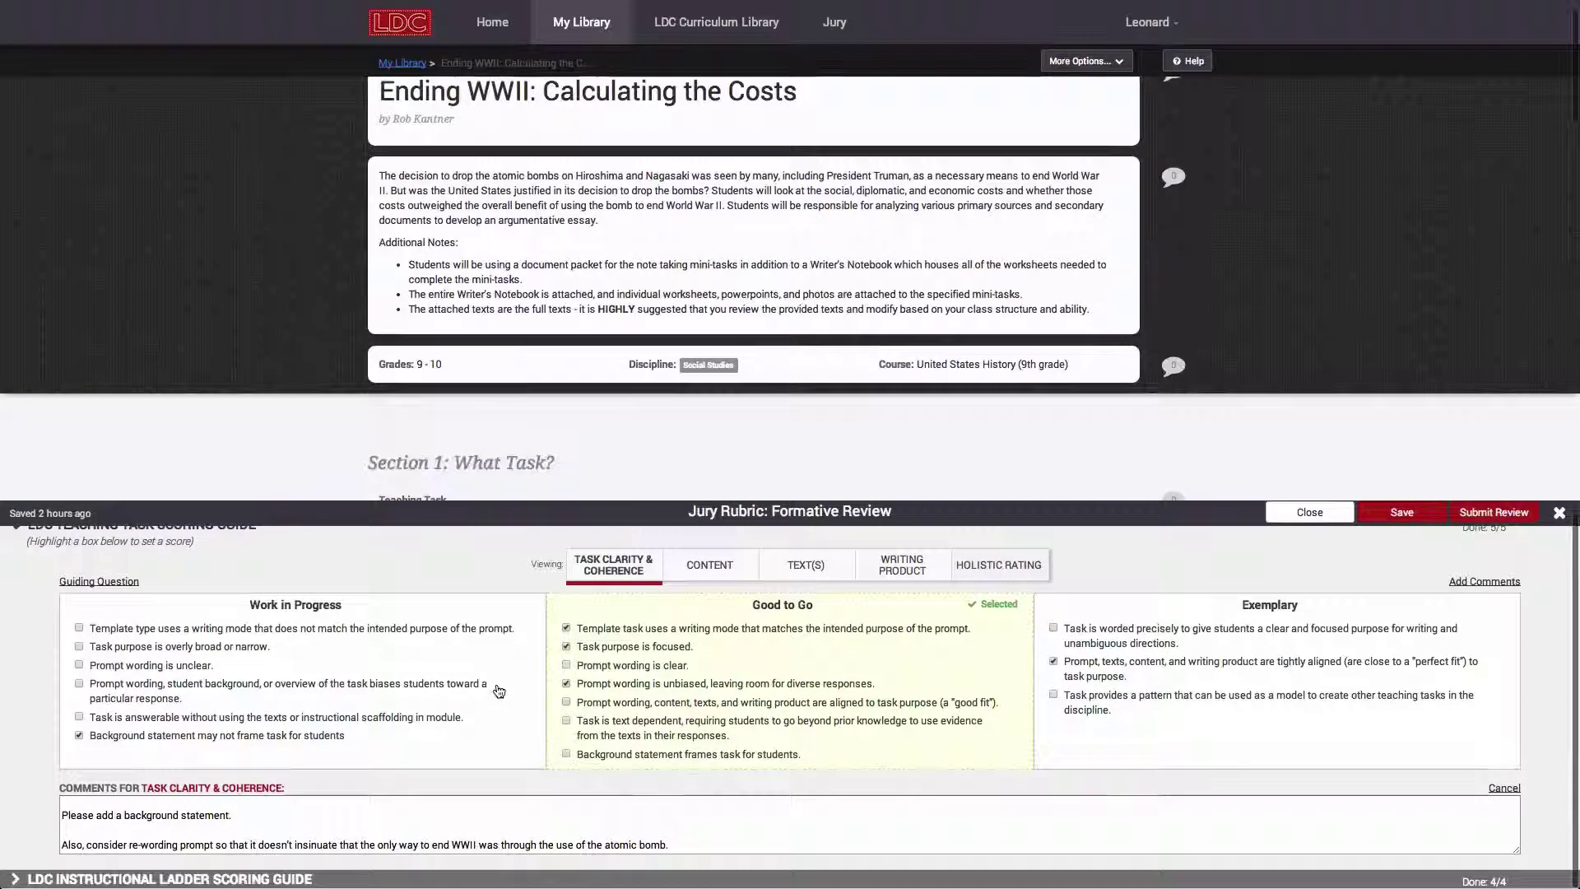
{"action": "scroll", "coordinate": [527, 754], "scroll_direction": "up", "scroll_amount": 1}
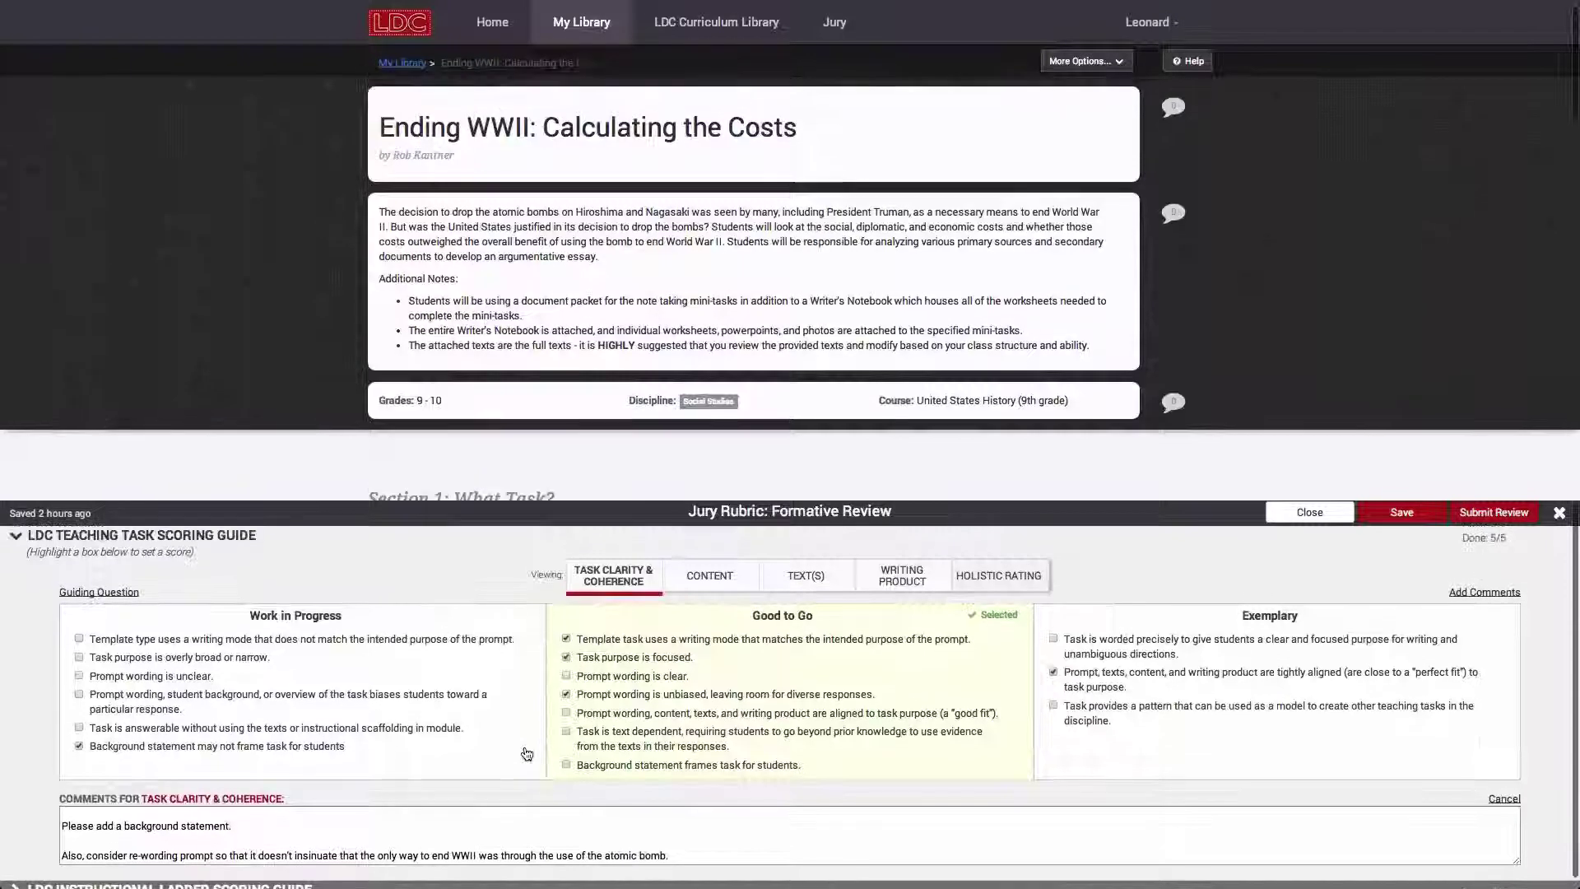
{"action": "left_click", "coordinate": [718, 586]}
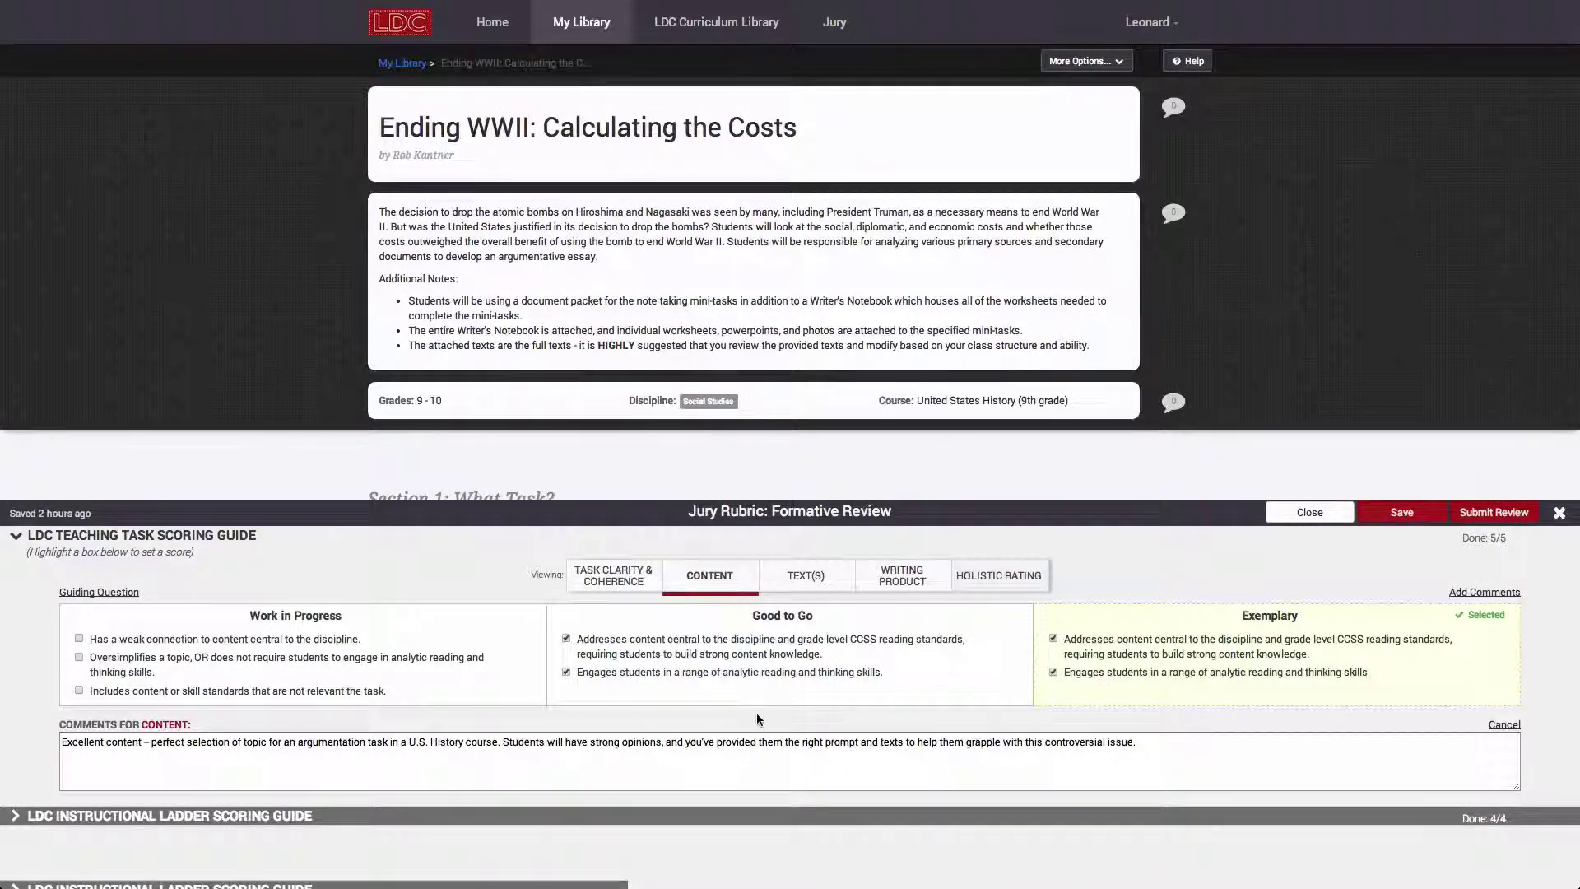
{"action": "scroll", "coordinate": [757, 720], "scroll_direction": "up", "scroll_amount": 1}
{"action": "left_click", "coordinate": [800, 592]}
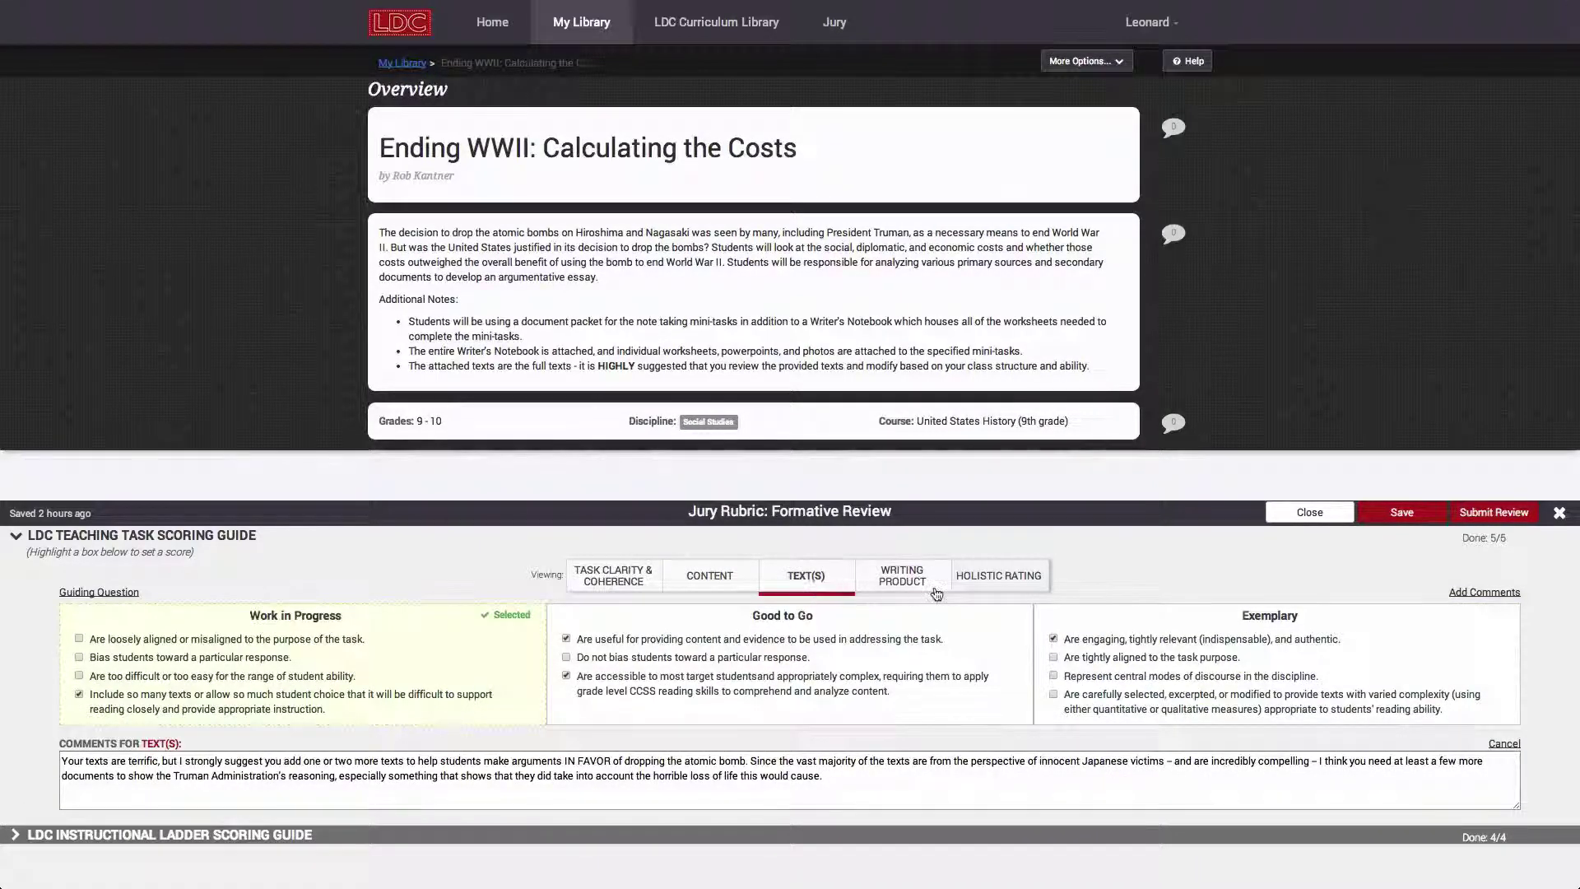
{"action": "left_click", "coordinate": [998, 576]}
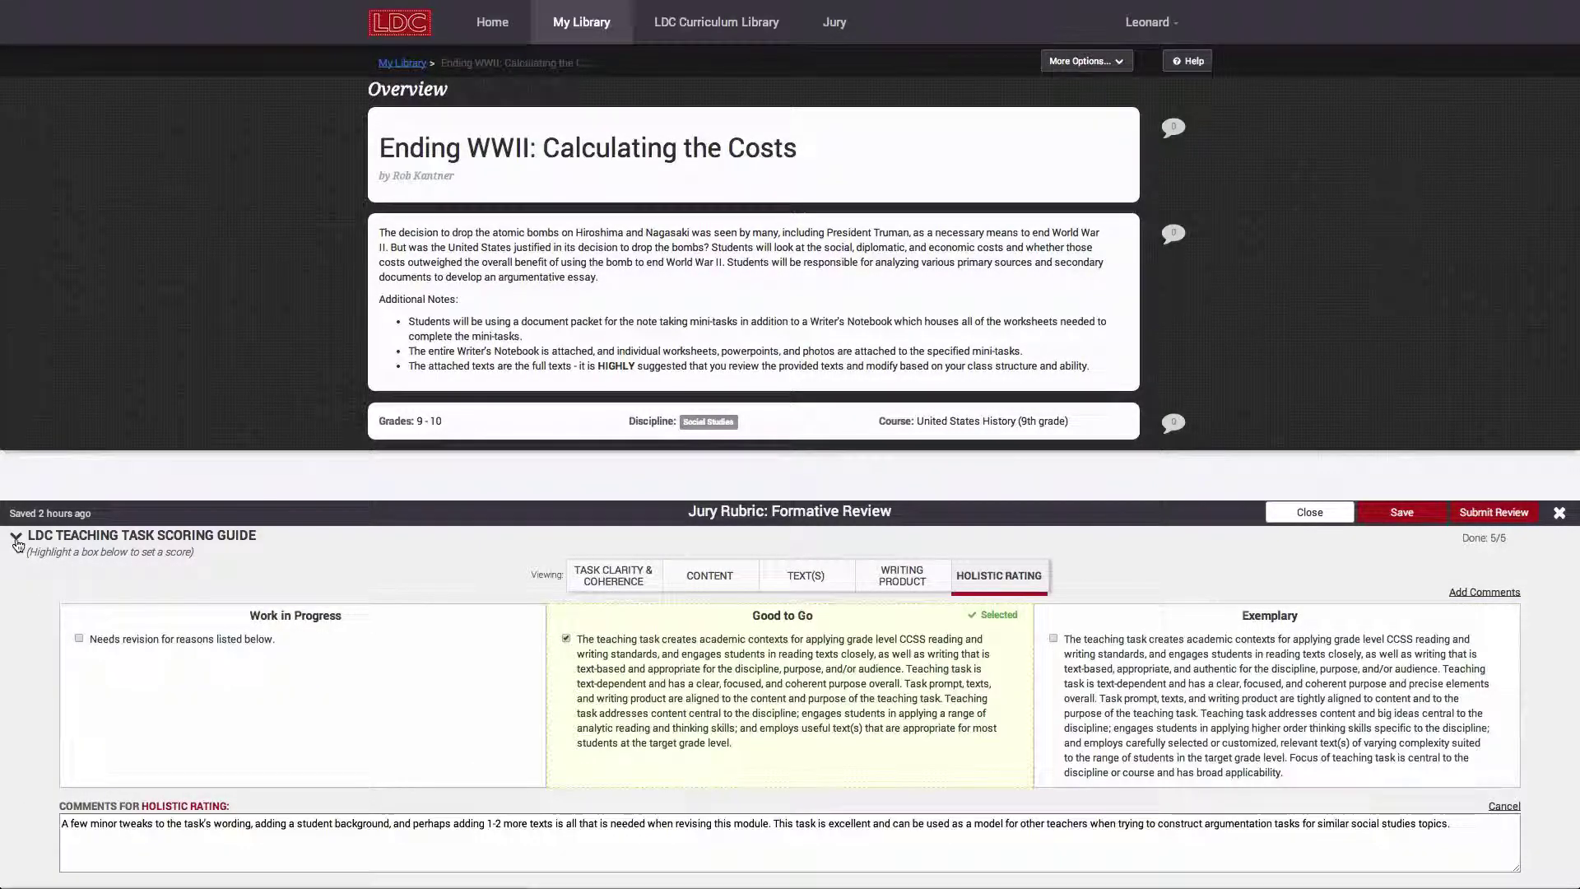
- Check the Instructional Ladder Scoring Guide's What Skills, What Instruction, What Results and Holistic Rating entries and submit the formative review
{"action": "left_click", "coordinate": [16, 540]}
{"action": "left_click", "coordinate": [77, 556]}
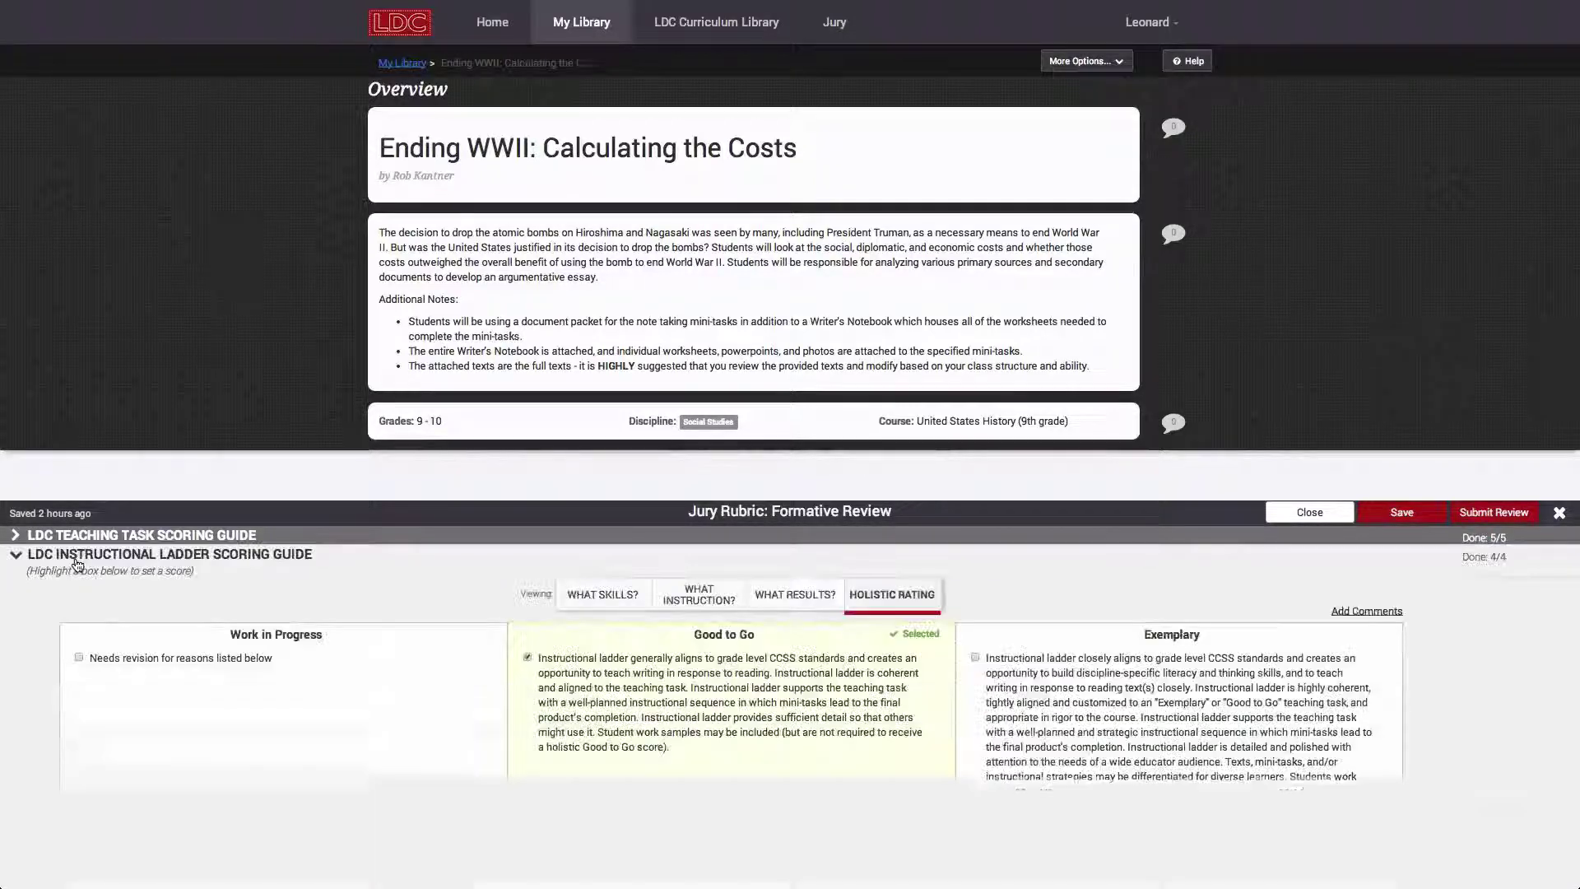
{"action": "left_click", "coordinate": [668, 597]}
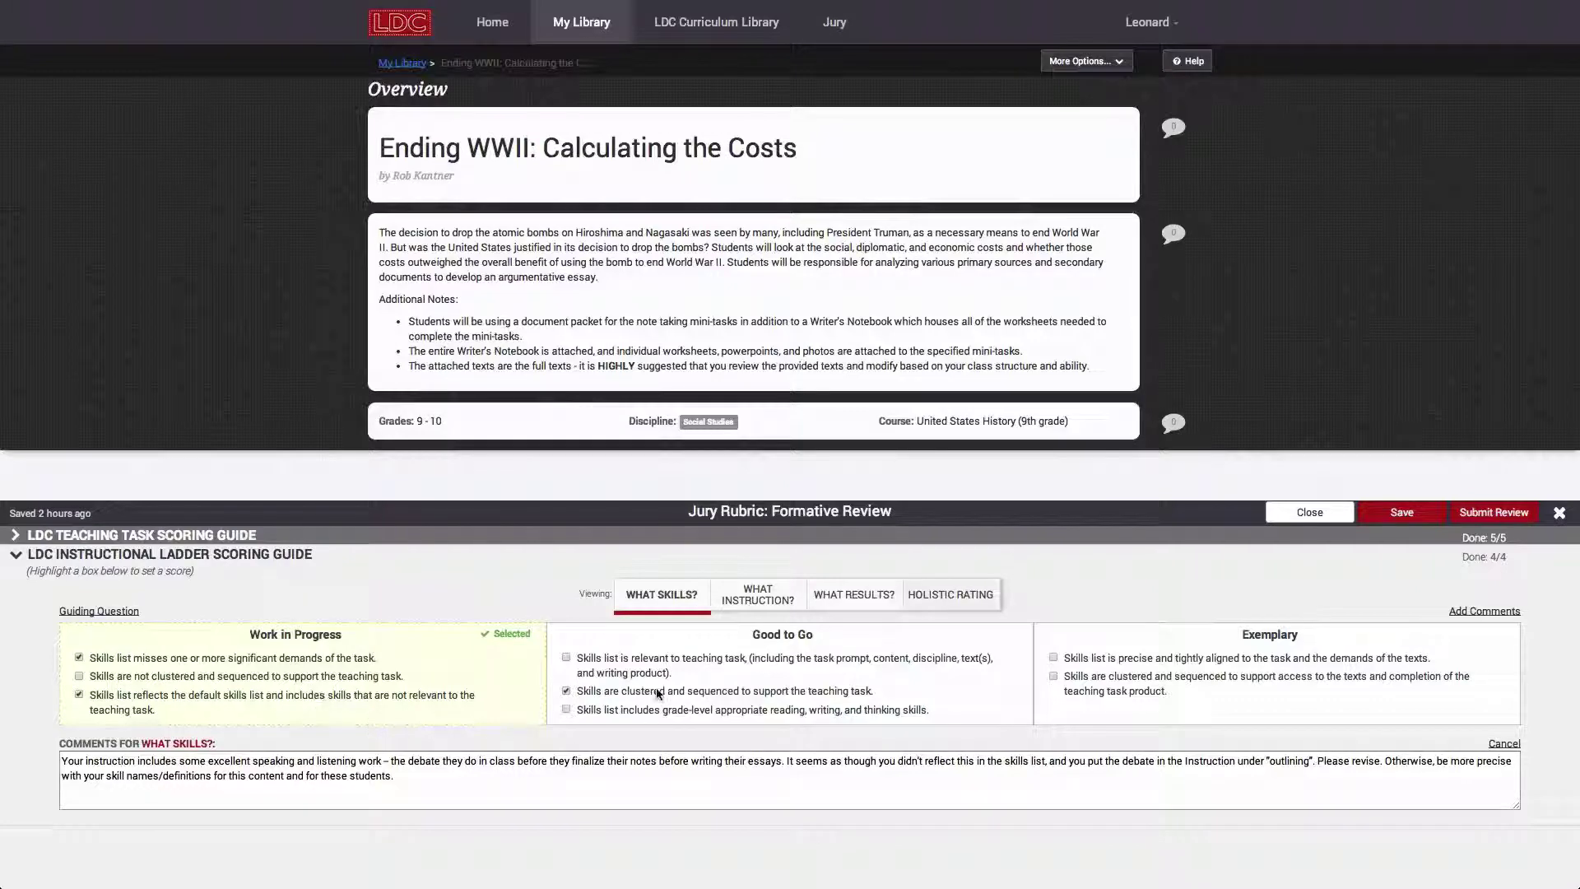
{"action": "left_click", "coordinate": [737, 609]}
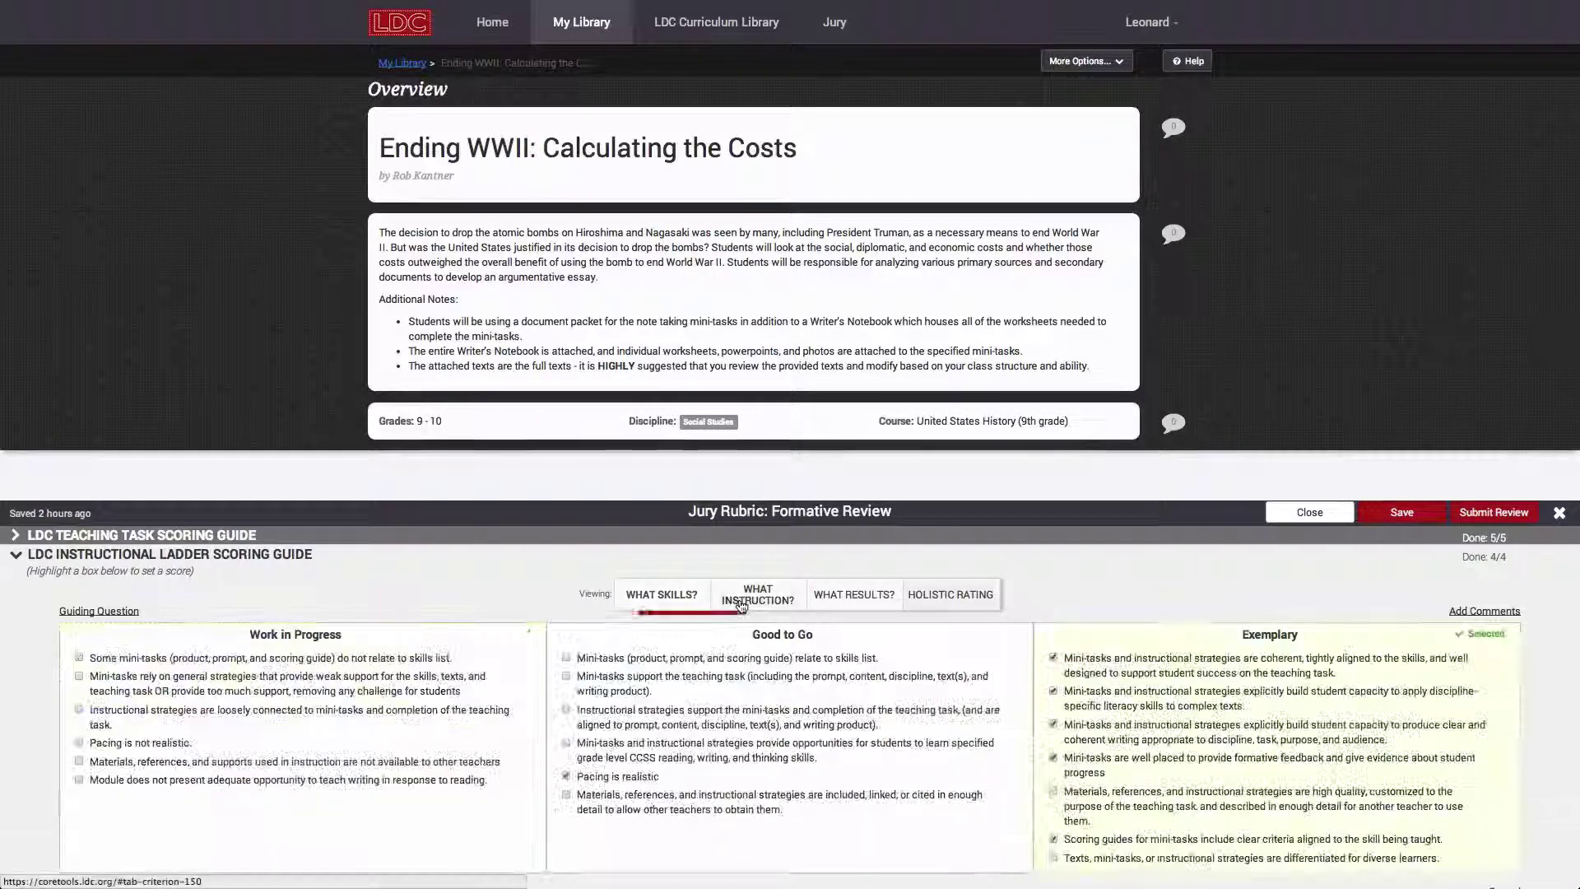
{"action": "scroll", "coordinate": [486, 732], "scroll_direction": "down", "scroll_amount": 1}
{"action": "scroll", "coordinate": [486, 733], "scroll_direction": "down", "scroll_amount": 2}
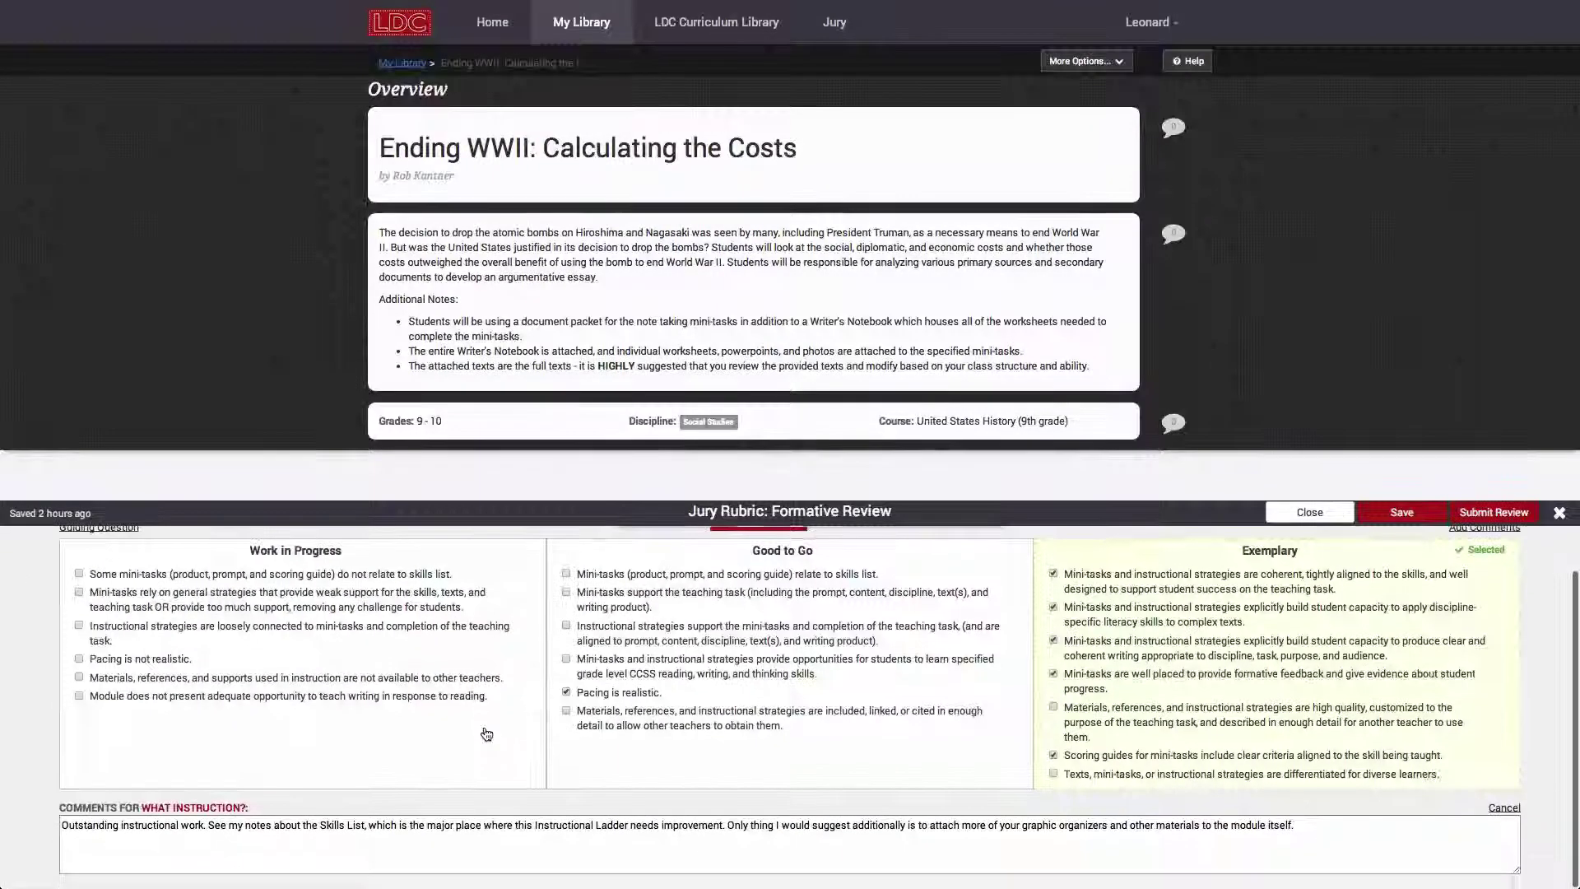
{"action": "scroll", "coordinate": [486, 732], "scroll_direction": "up", "scroll_amount": 2}
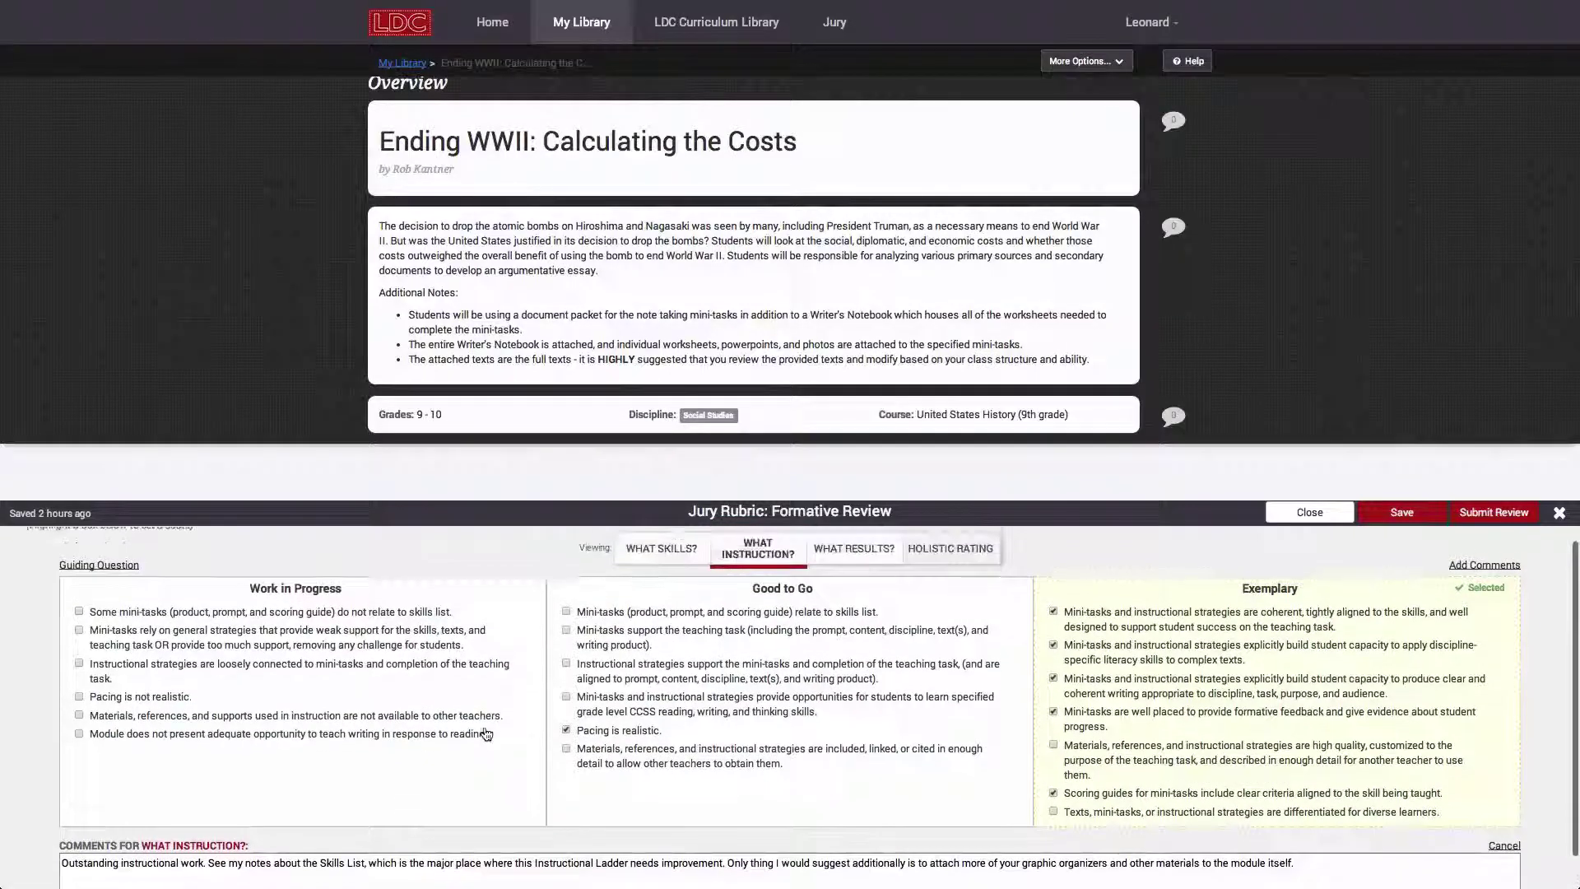
{"action": "left_click", "coordinate": [851, 568]}
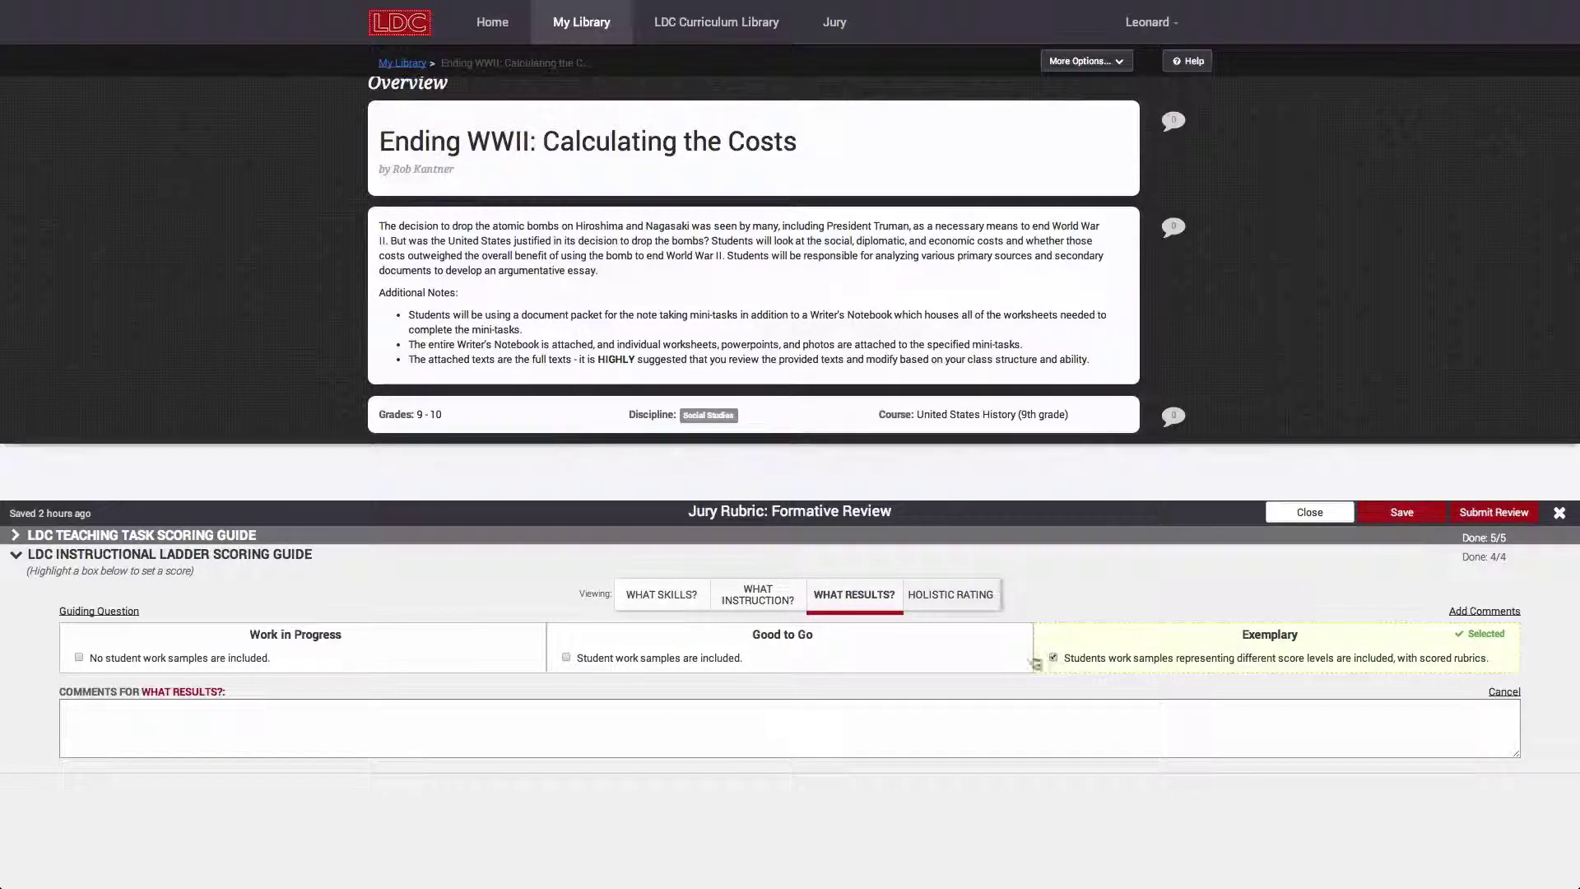
{"action": "left_click", "coordinate": [957, 604]}
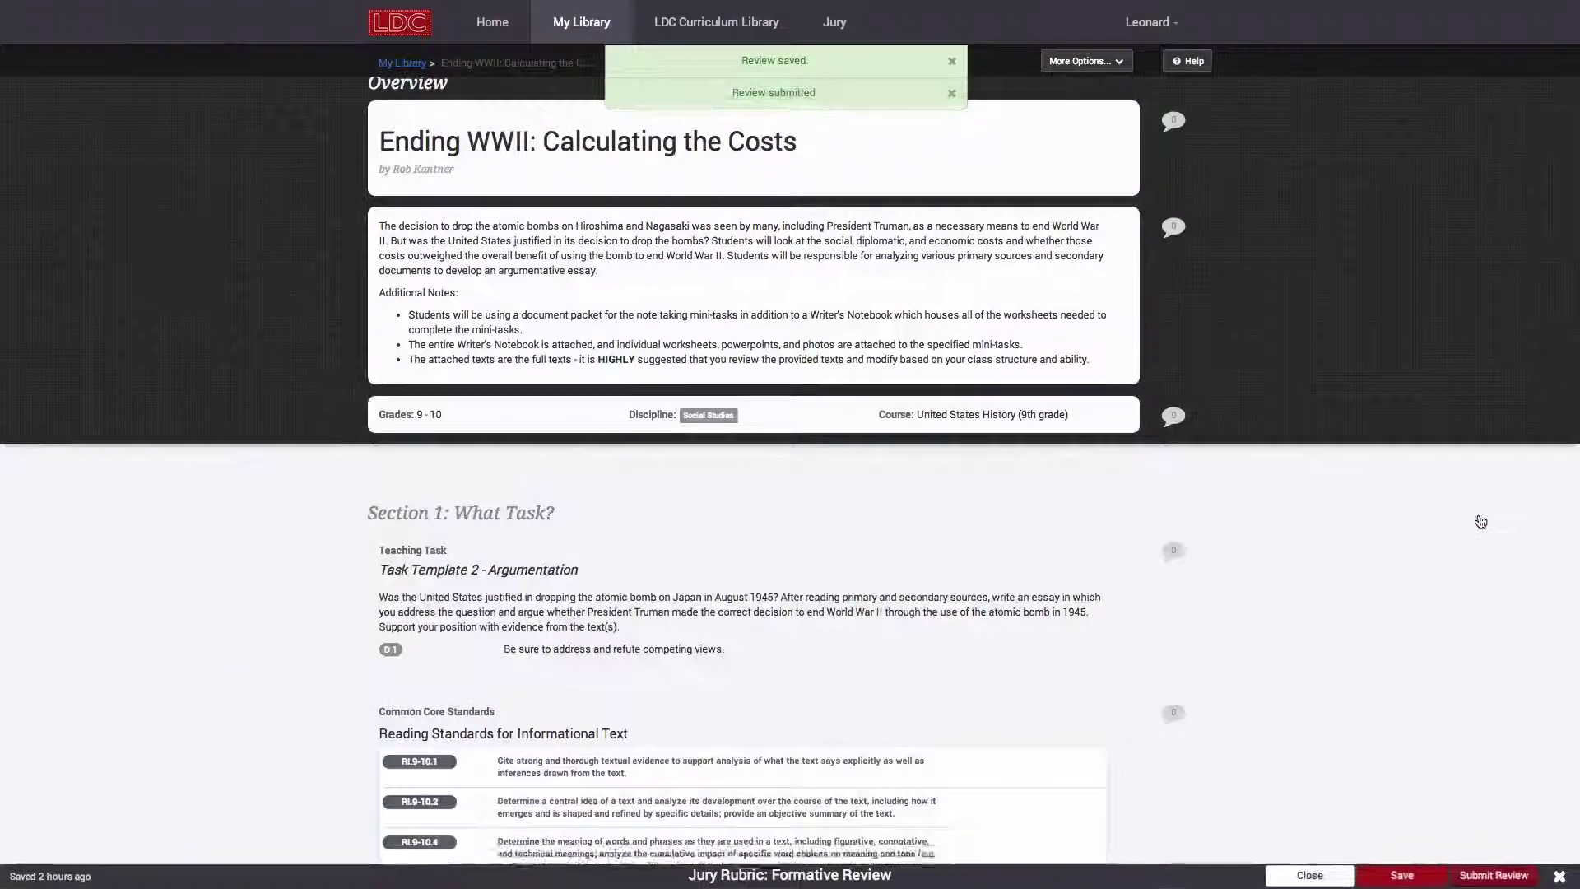
- View the submitted review listed at the end of the module, check its Writing Product, Text(s) and Task Clarity & Coherence ratings, and close it
{"action": "scroll", "coordinate": [1346, 650], "scroll_direction": "down", "scroll_amount": 20}
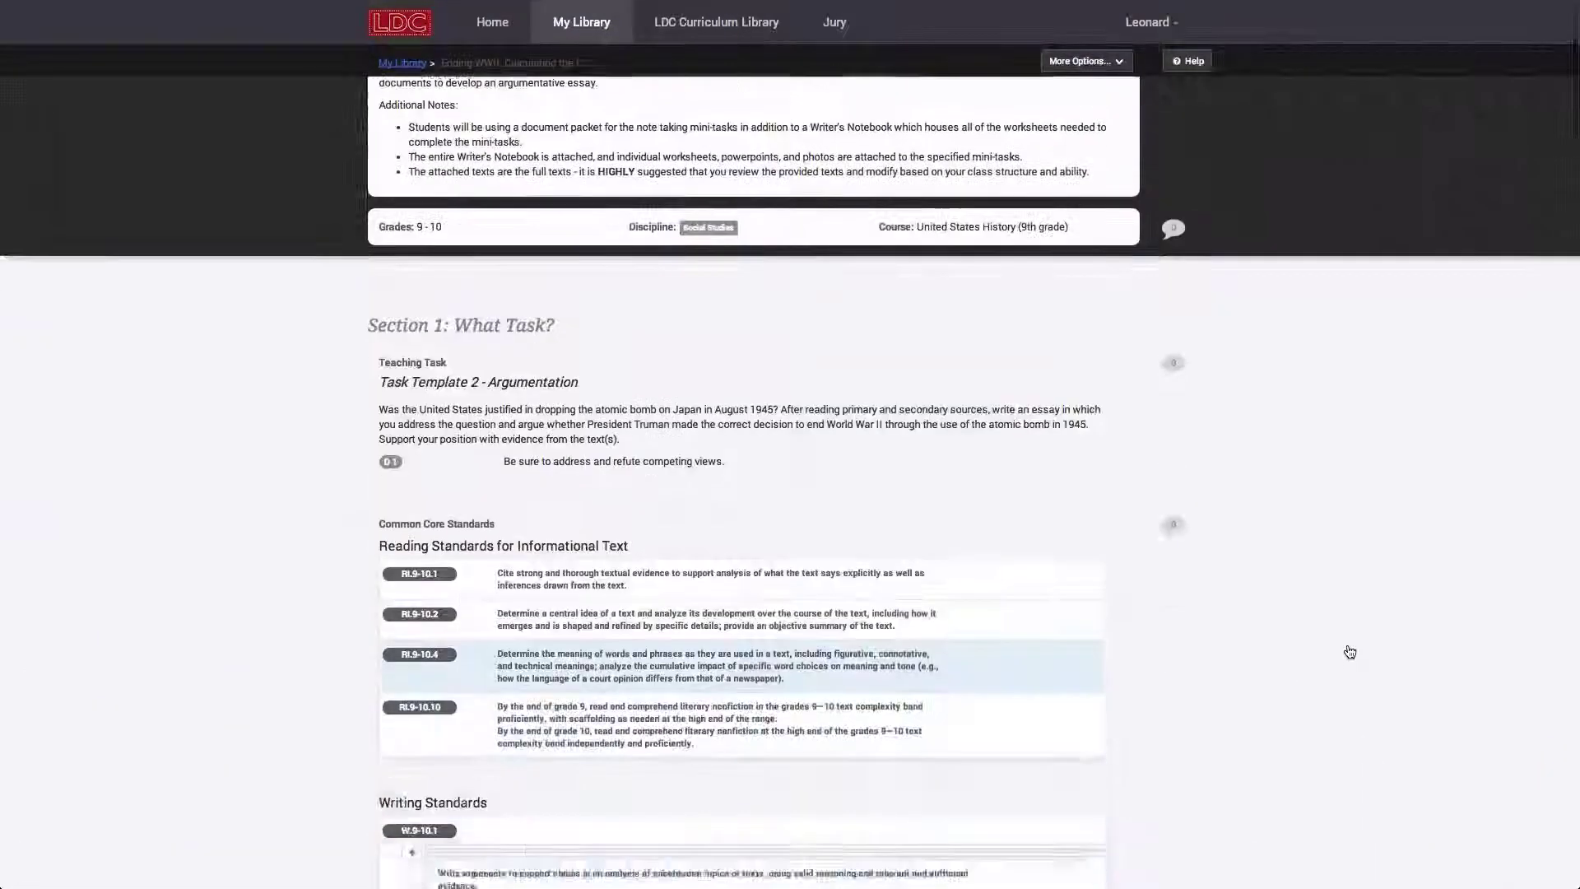
{"action": "scroll", "coordinate": [1349, 651], "scroll_direction": "down", "scroll_amount": 15}
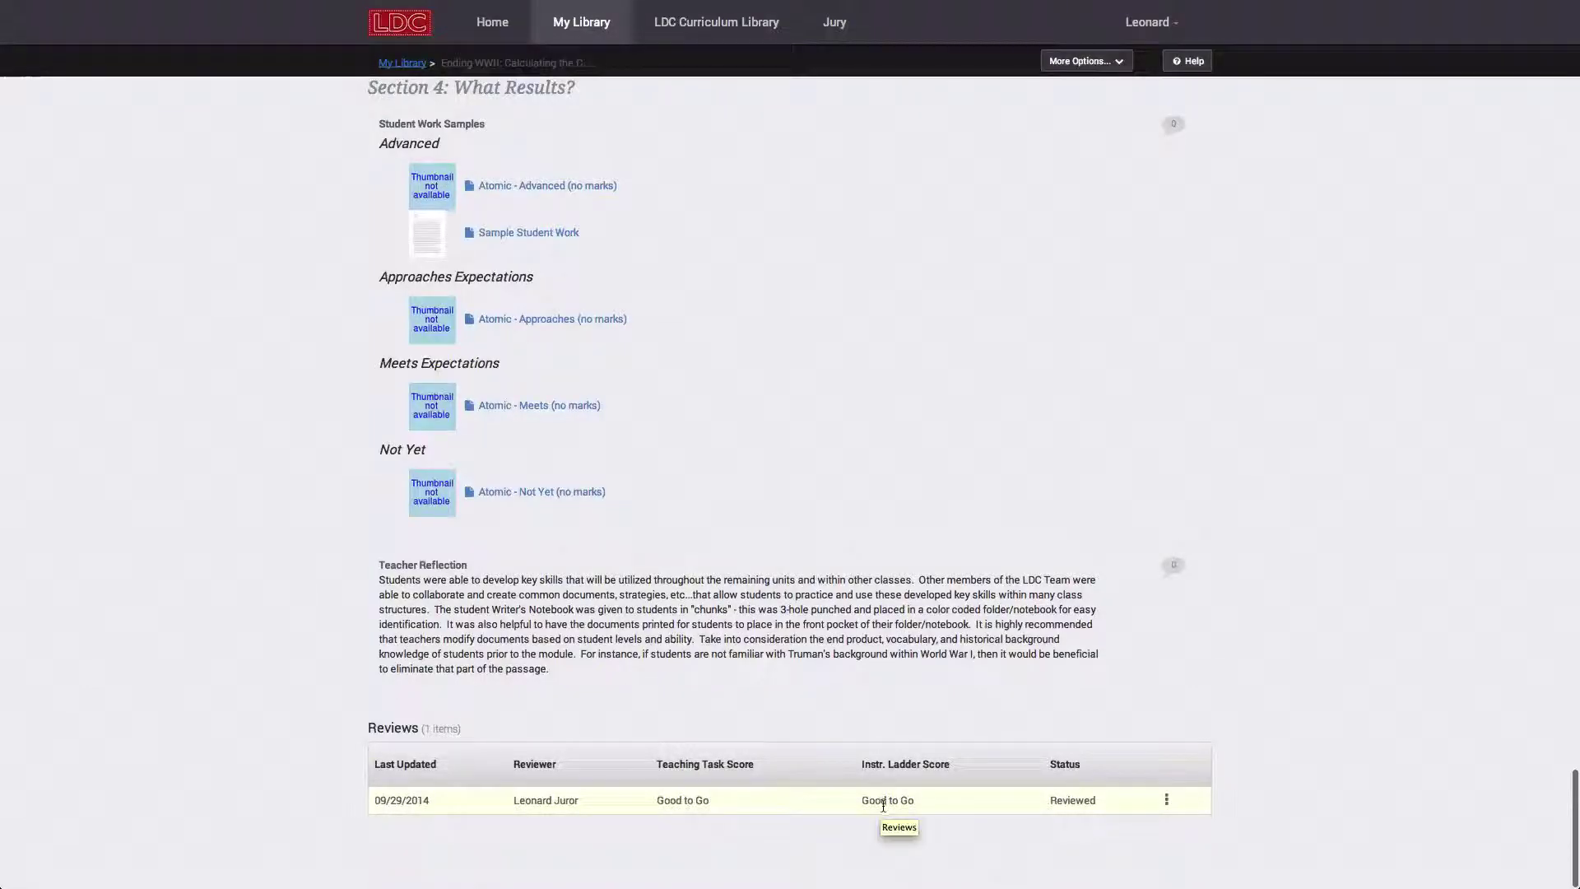
{"action": "left_click", "coordinate": [1166, 800]}
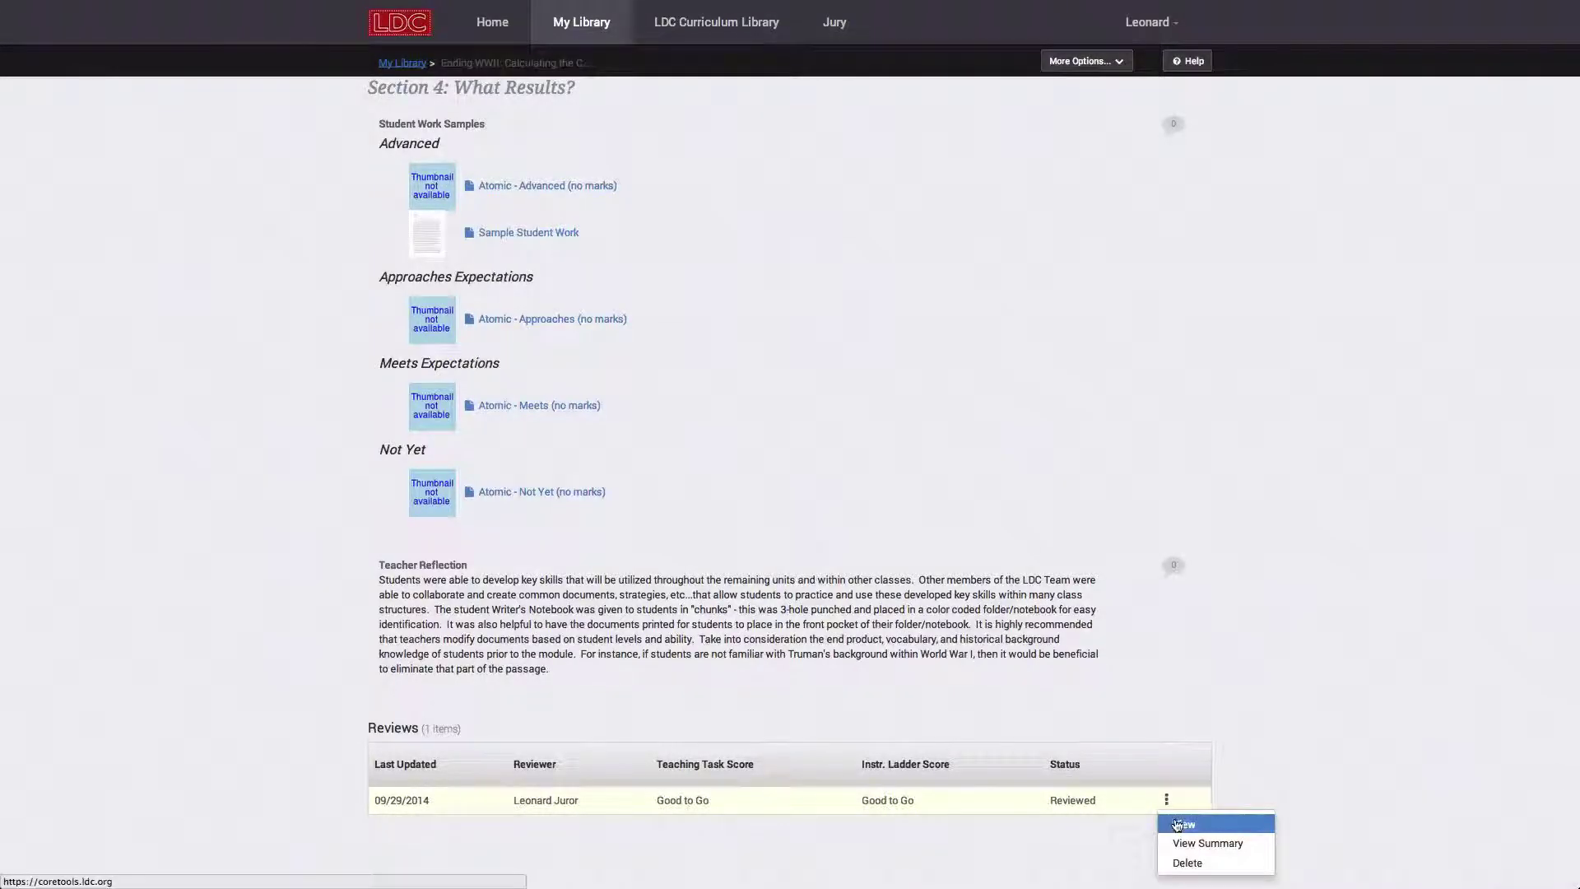
{"action": "left_click", "coordinate": [1179, 831]}
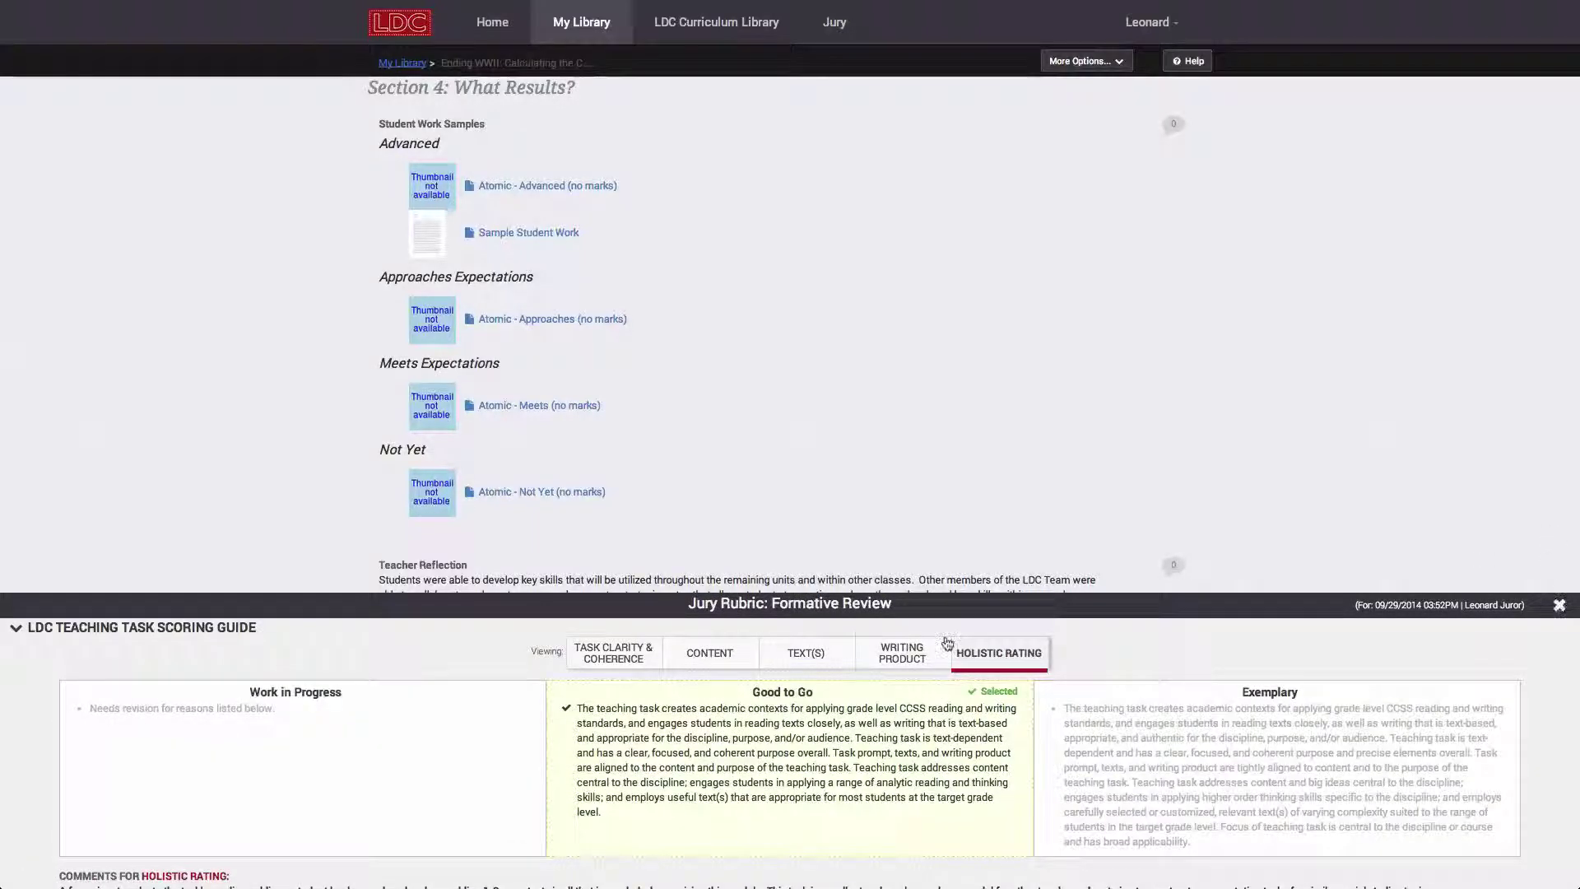
{"action": "left_click", "coordinate": [902, 652]}
{"action": "left_click", "coordinate": [785, 654]}
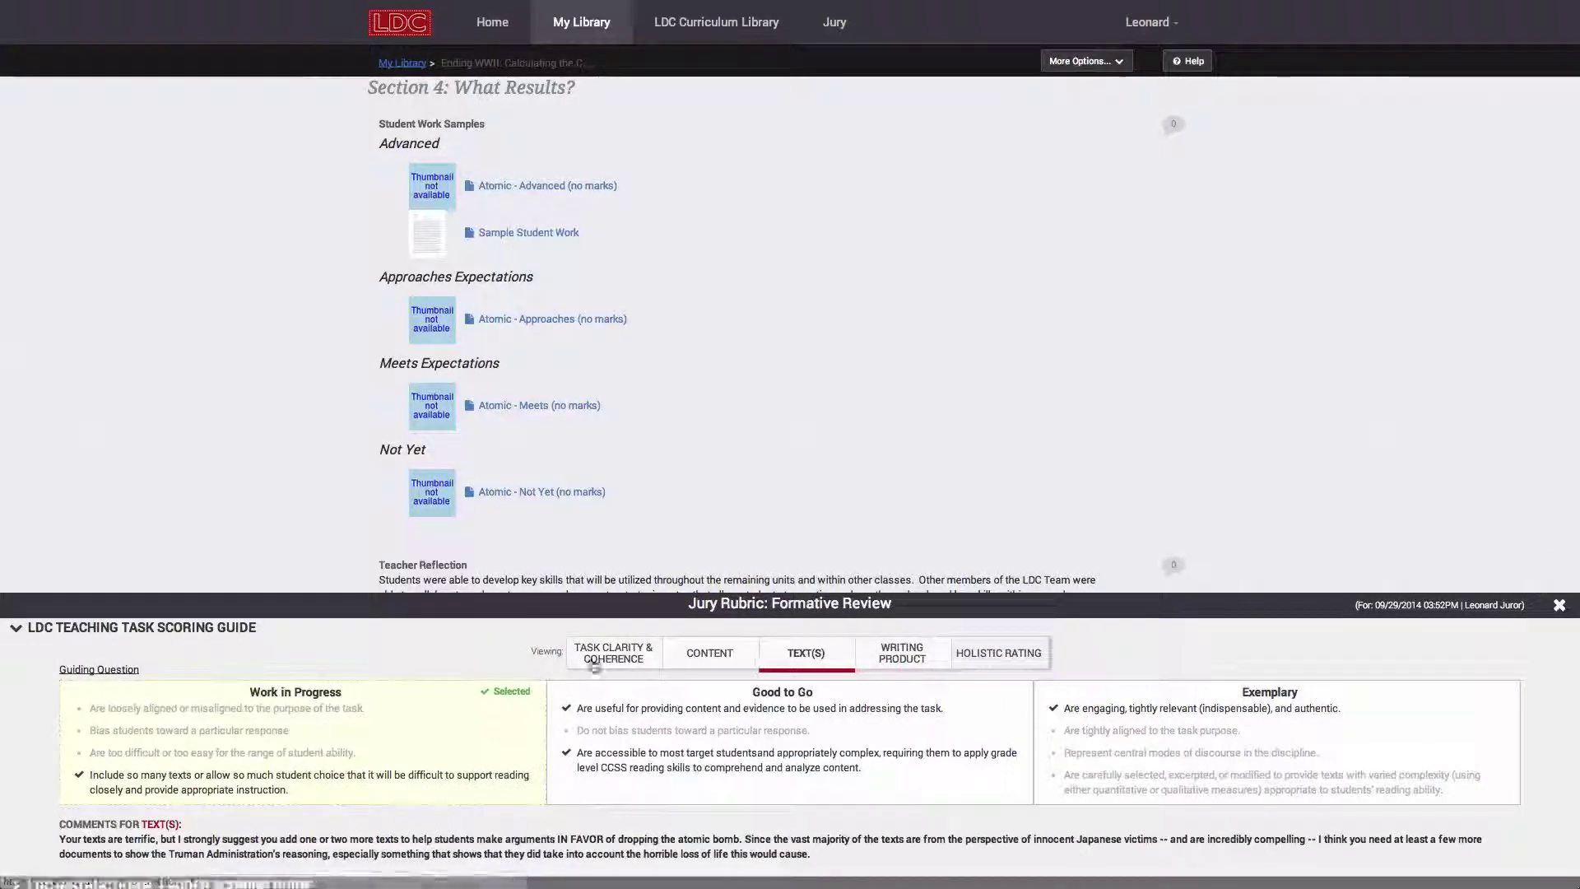
{"action": "left_click", "coordinate": [585, 667]}
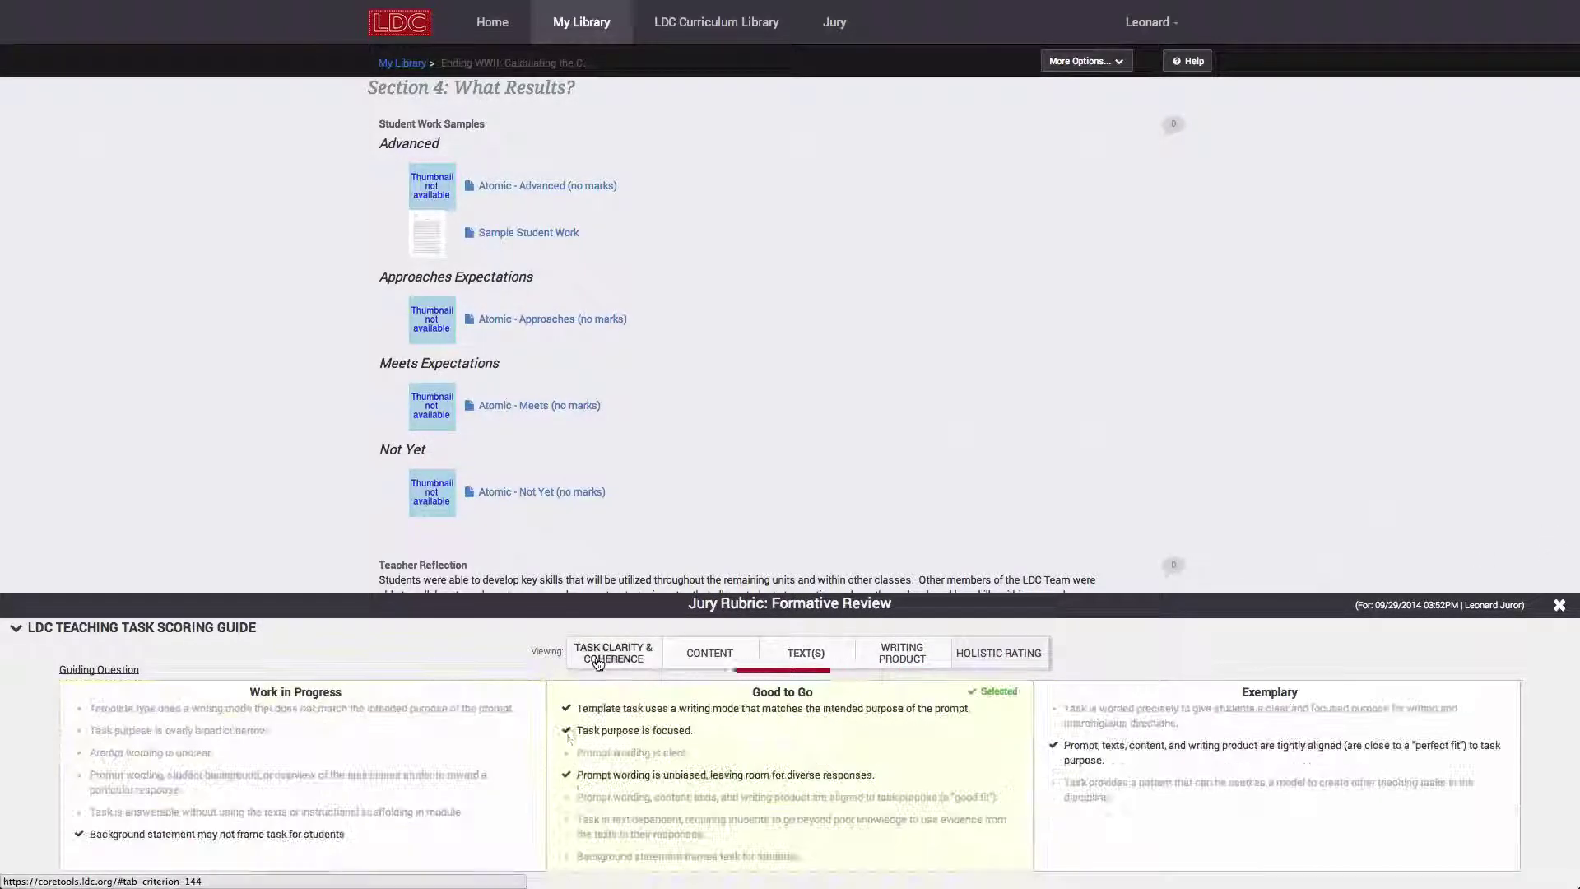
{"action": "left_click", "coordinate": [1560, 605]}
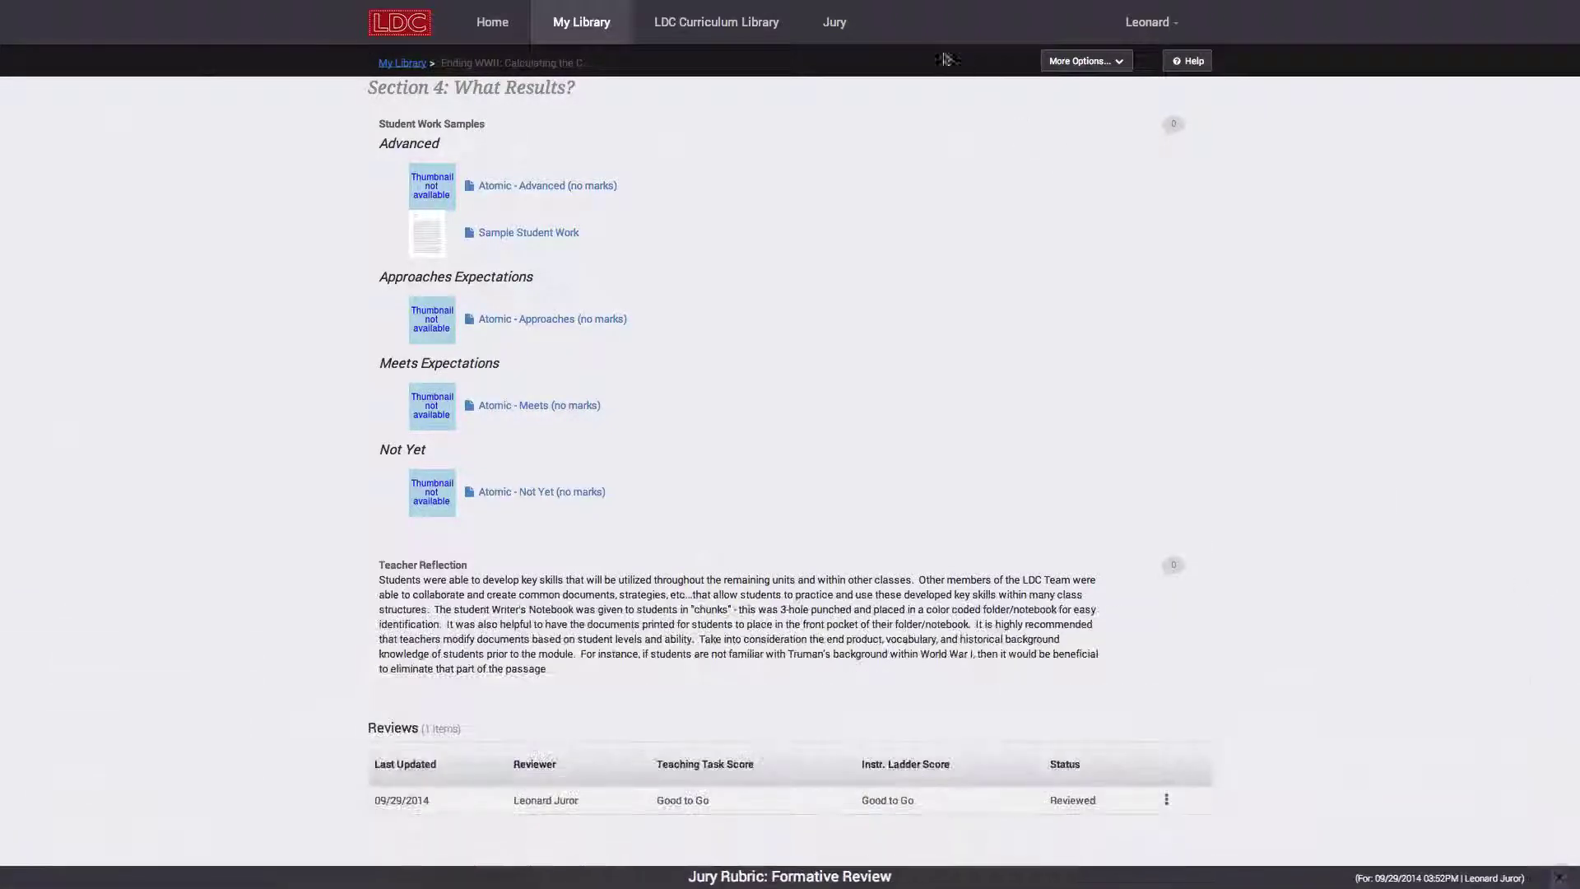
- View the review summary of the reviewed module "Ending WWII: Calculating the Costs" from the Jury page and read its scoring guide comments
{"action": "left_click", "coordinate": [836, 24]}
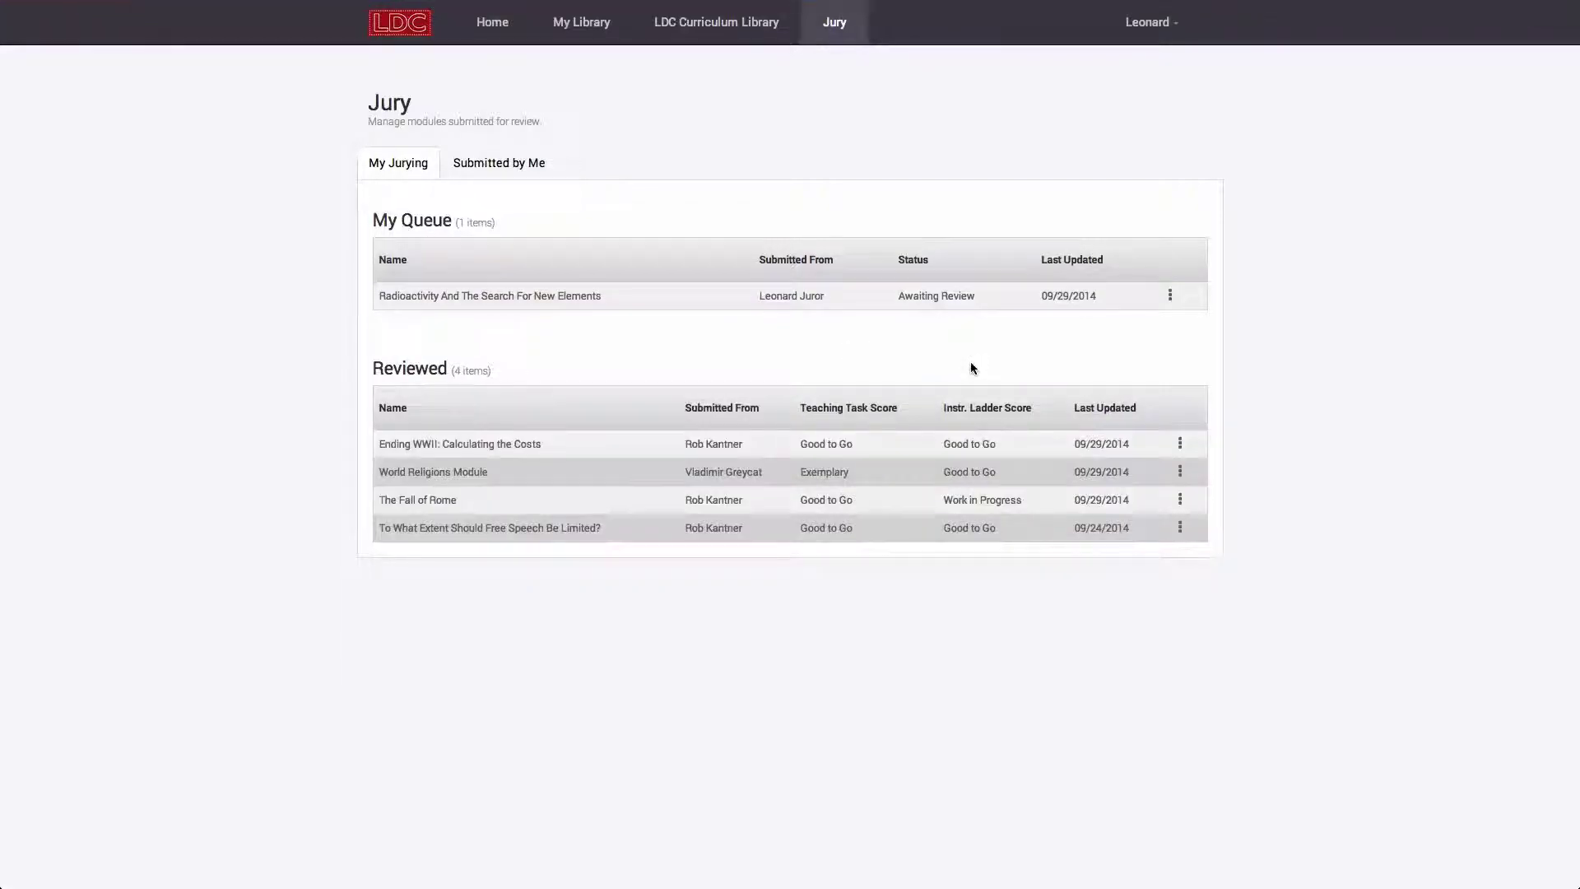
{"action": "left_click", "coordinate": [1180, 446]}
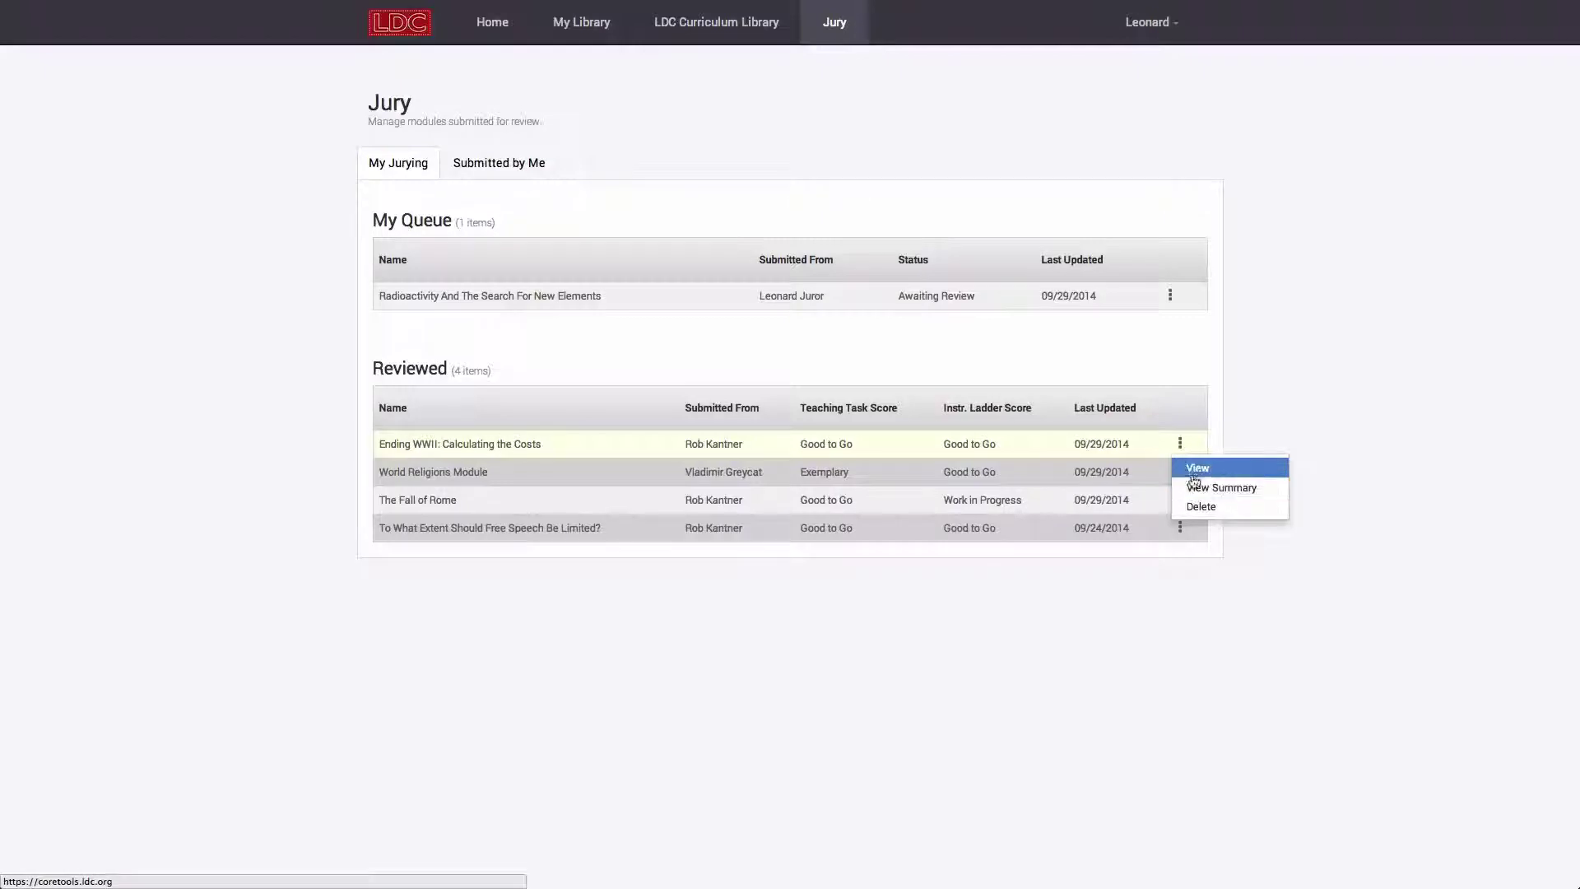
{"action": "left_click", "coordinate": [1193, 485]}
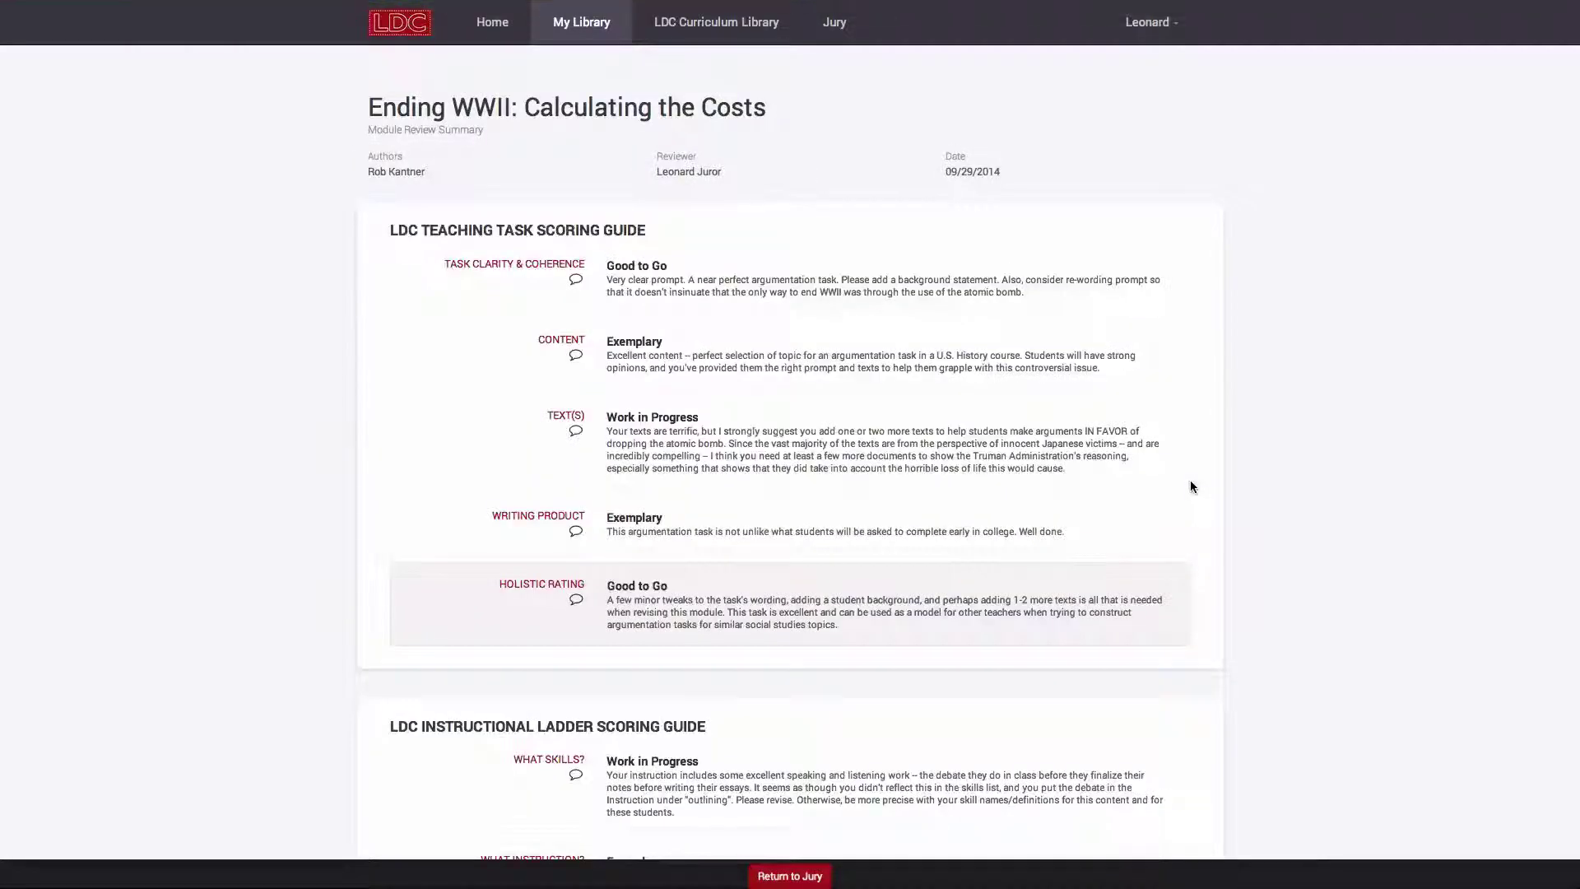
{"action": "scroll", "coordinate": [1190, 481], "scroll_direction": "down", "scroll_amount": 1}
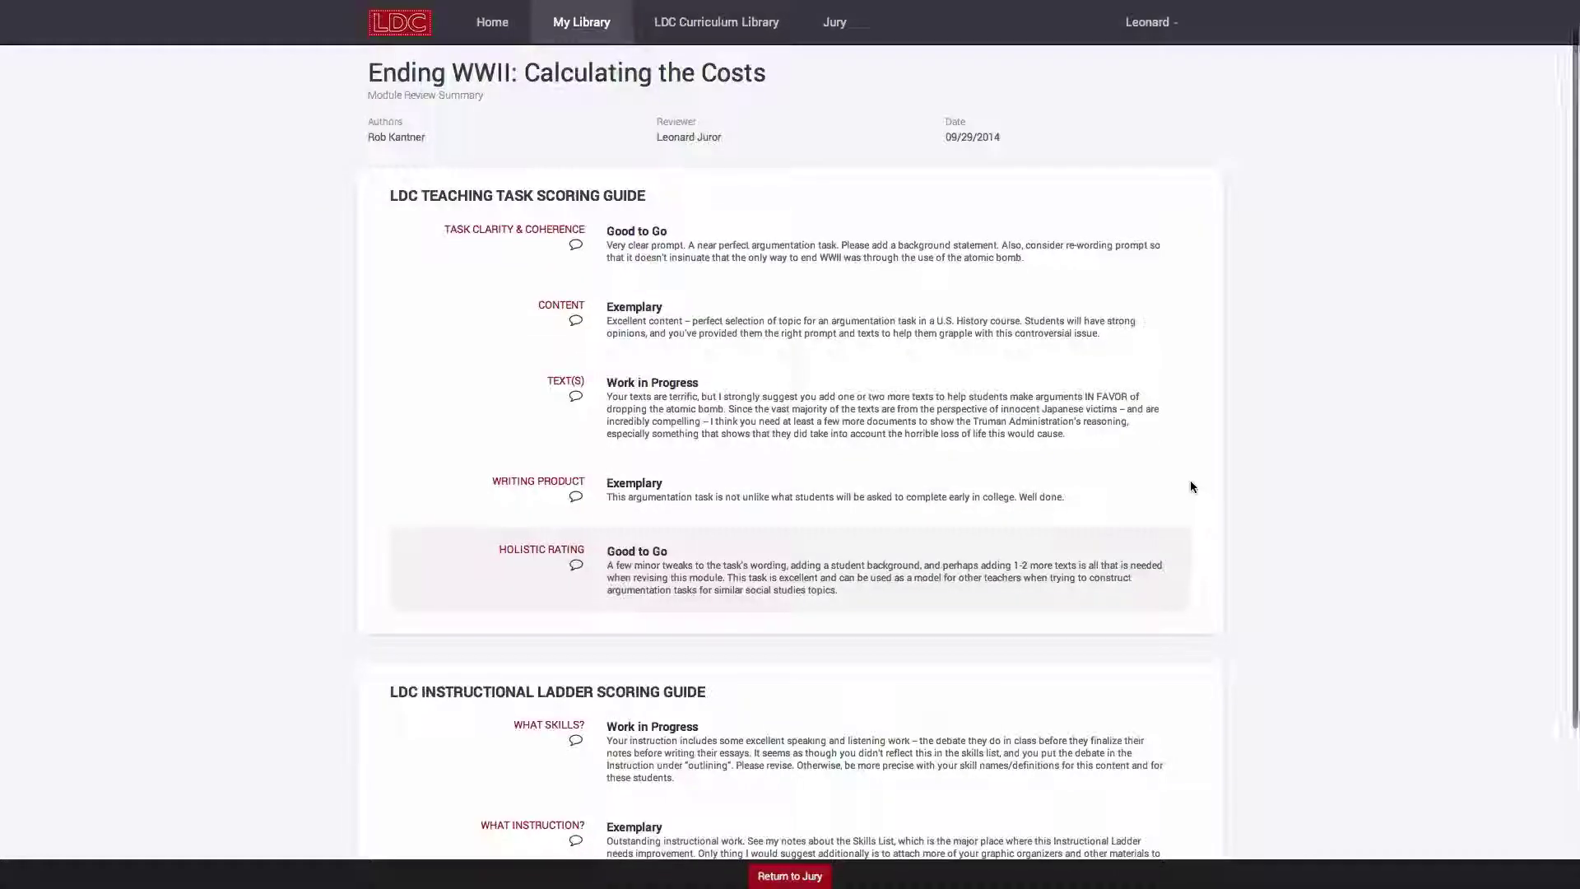